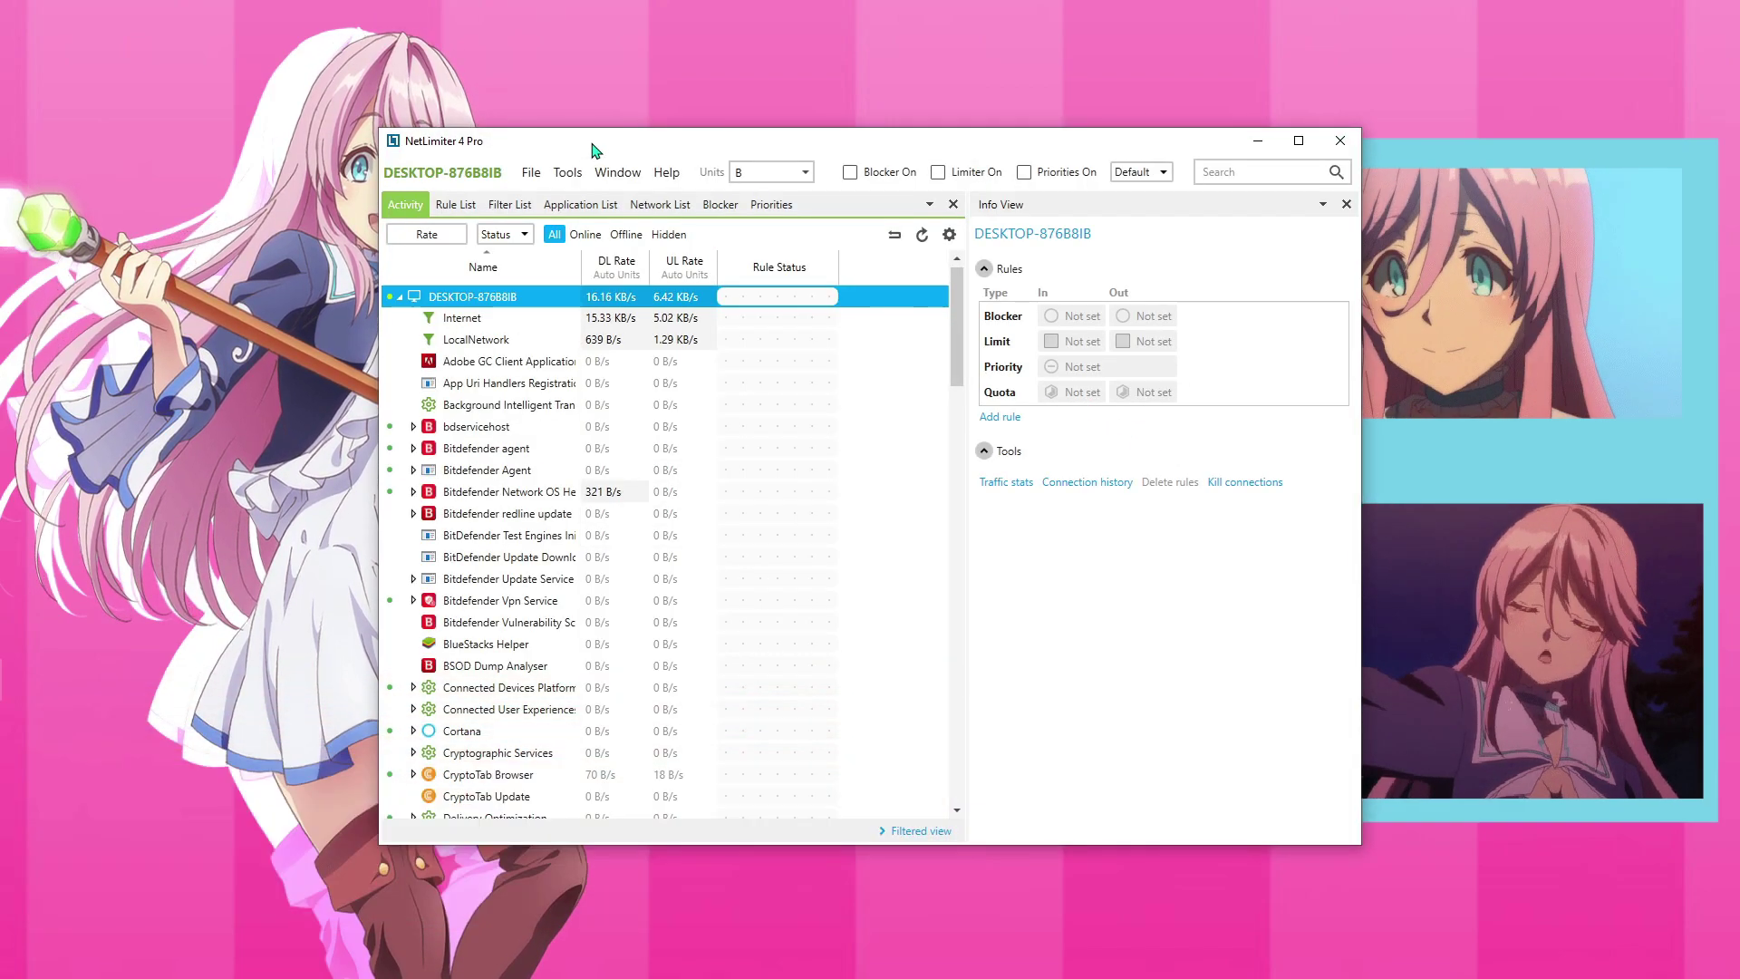
# Maximize the NetLimiter window, and switch to GeForce NOW to show its Games page.
pyautogui.moveTo(587, 143); pyautogui.dragTo(591, 6)
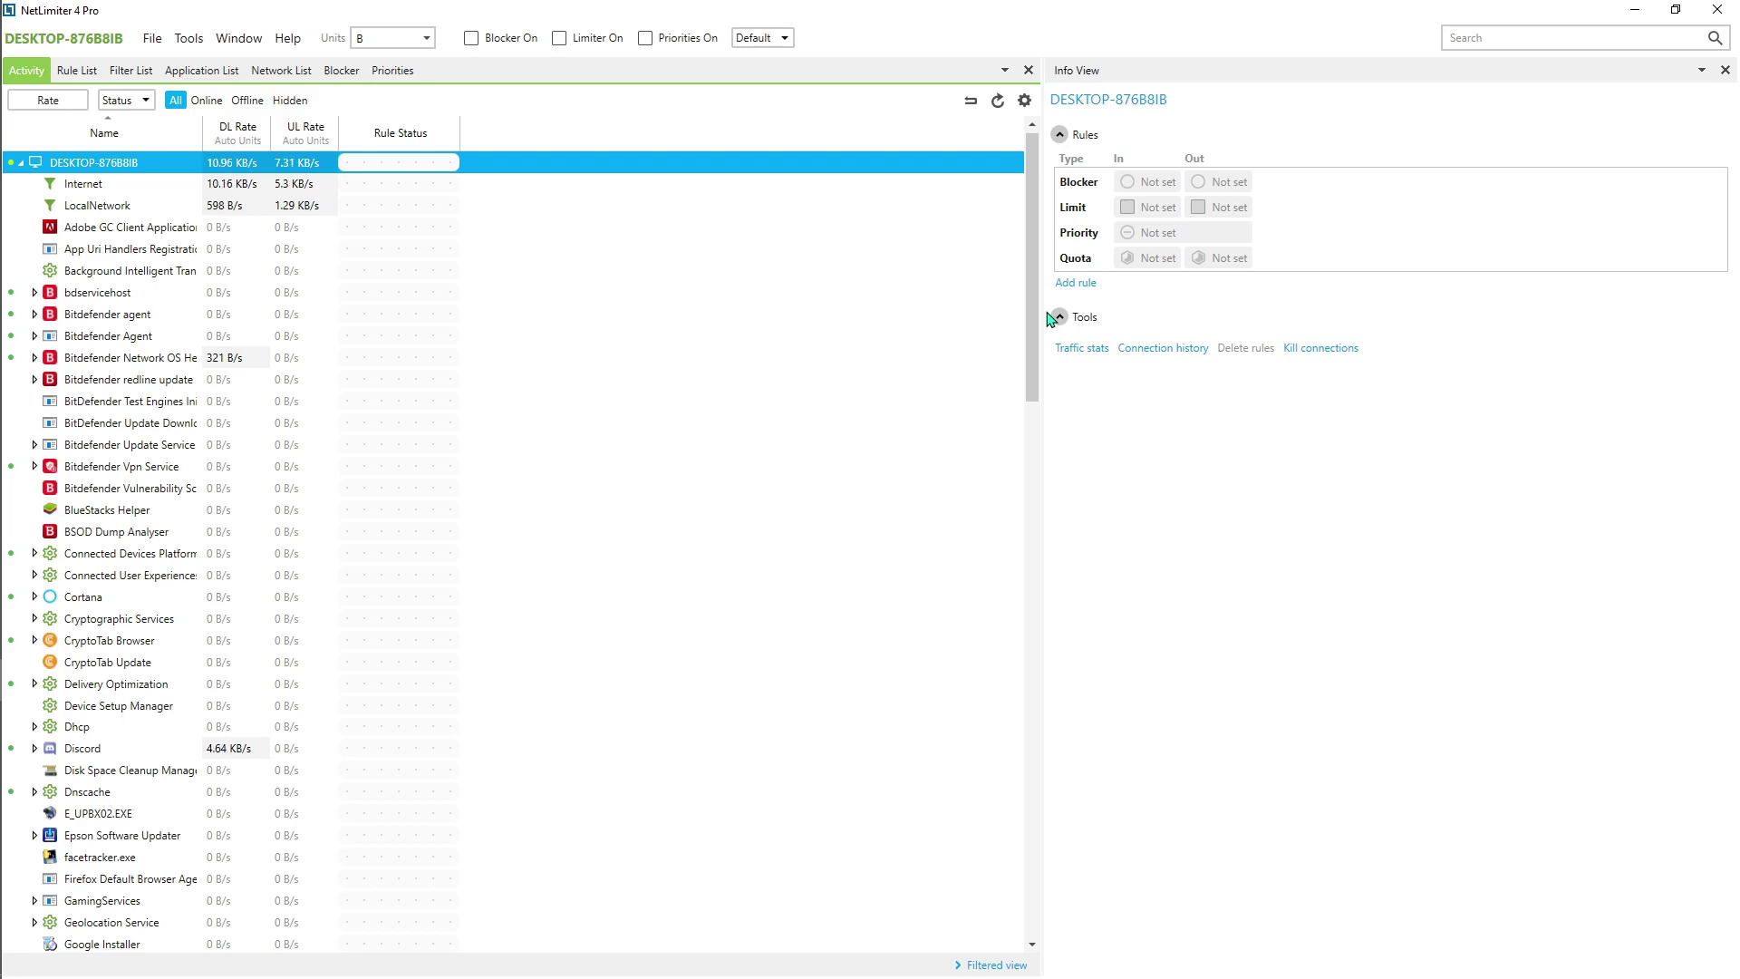
pyautogui.scroll(-7, 575, 462)
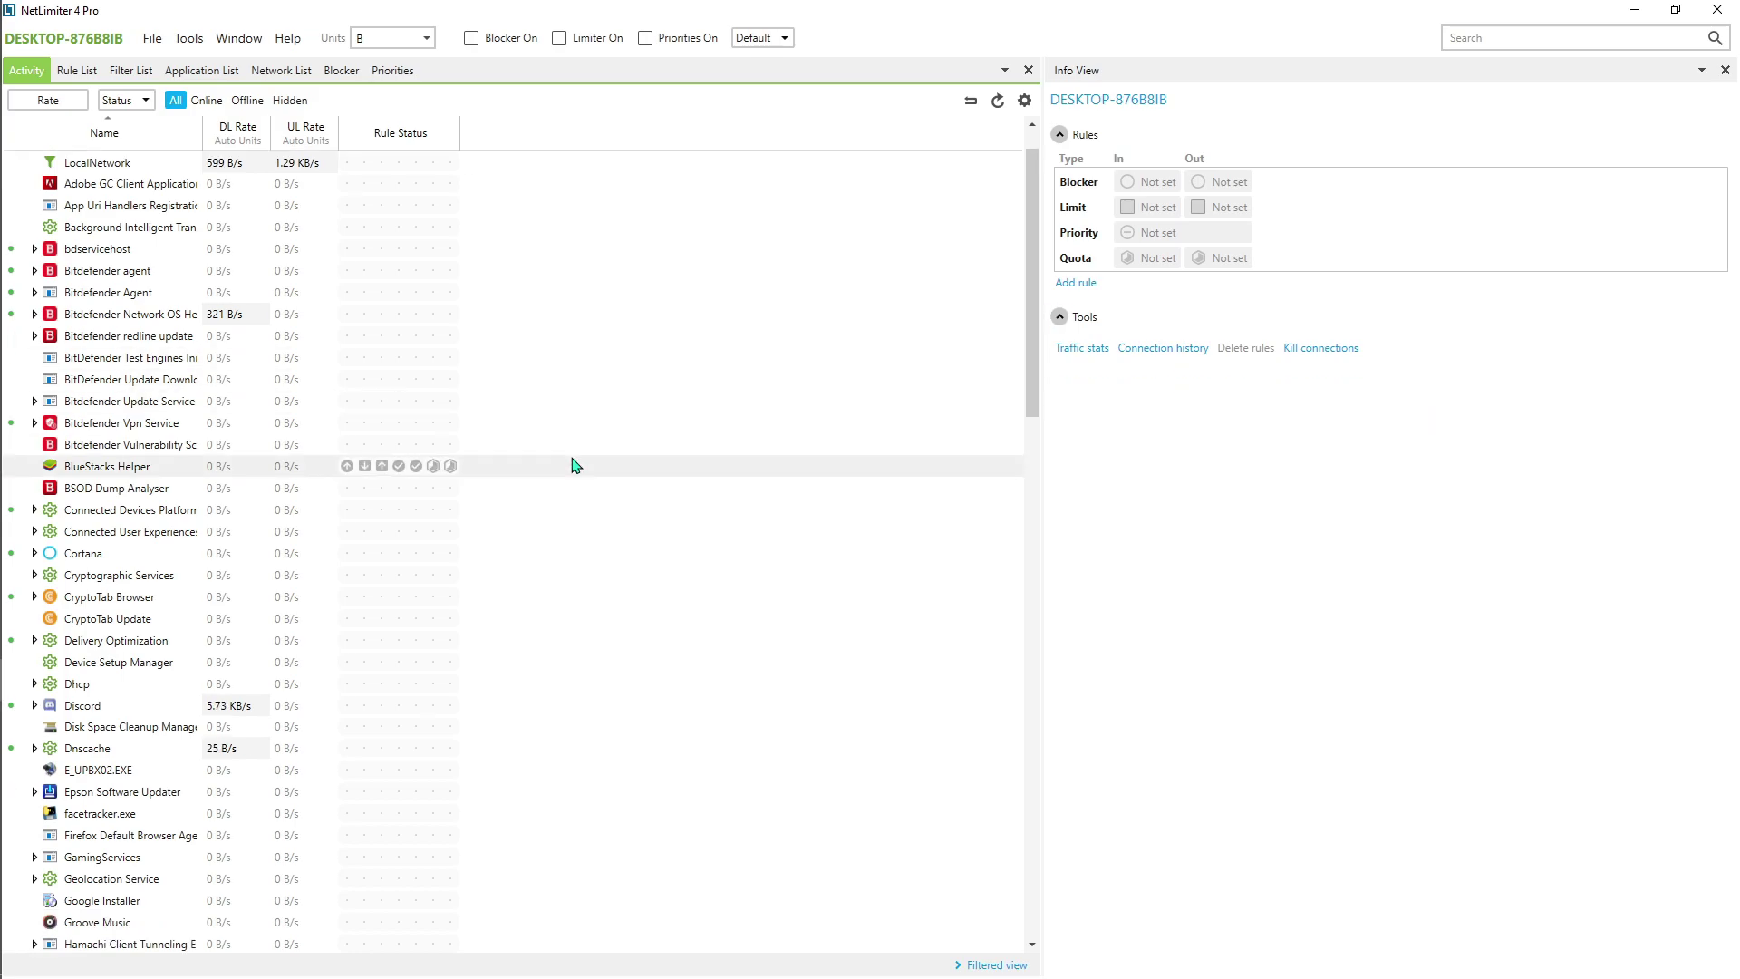
pyautogui.press('super')
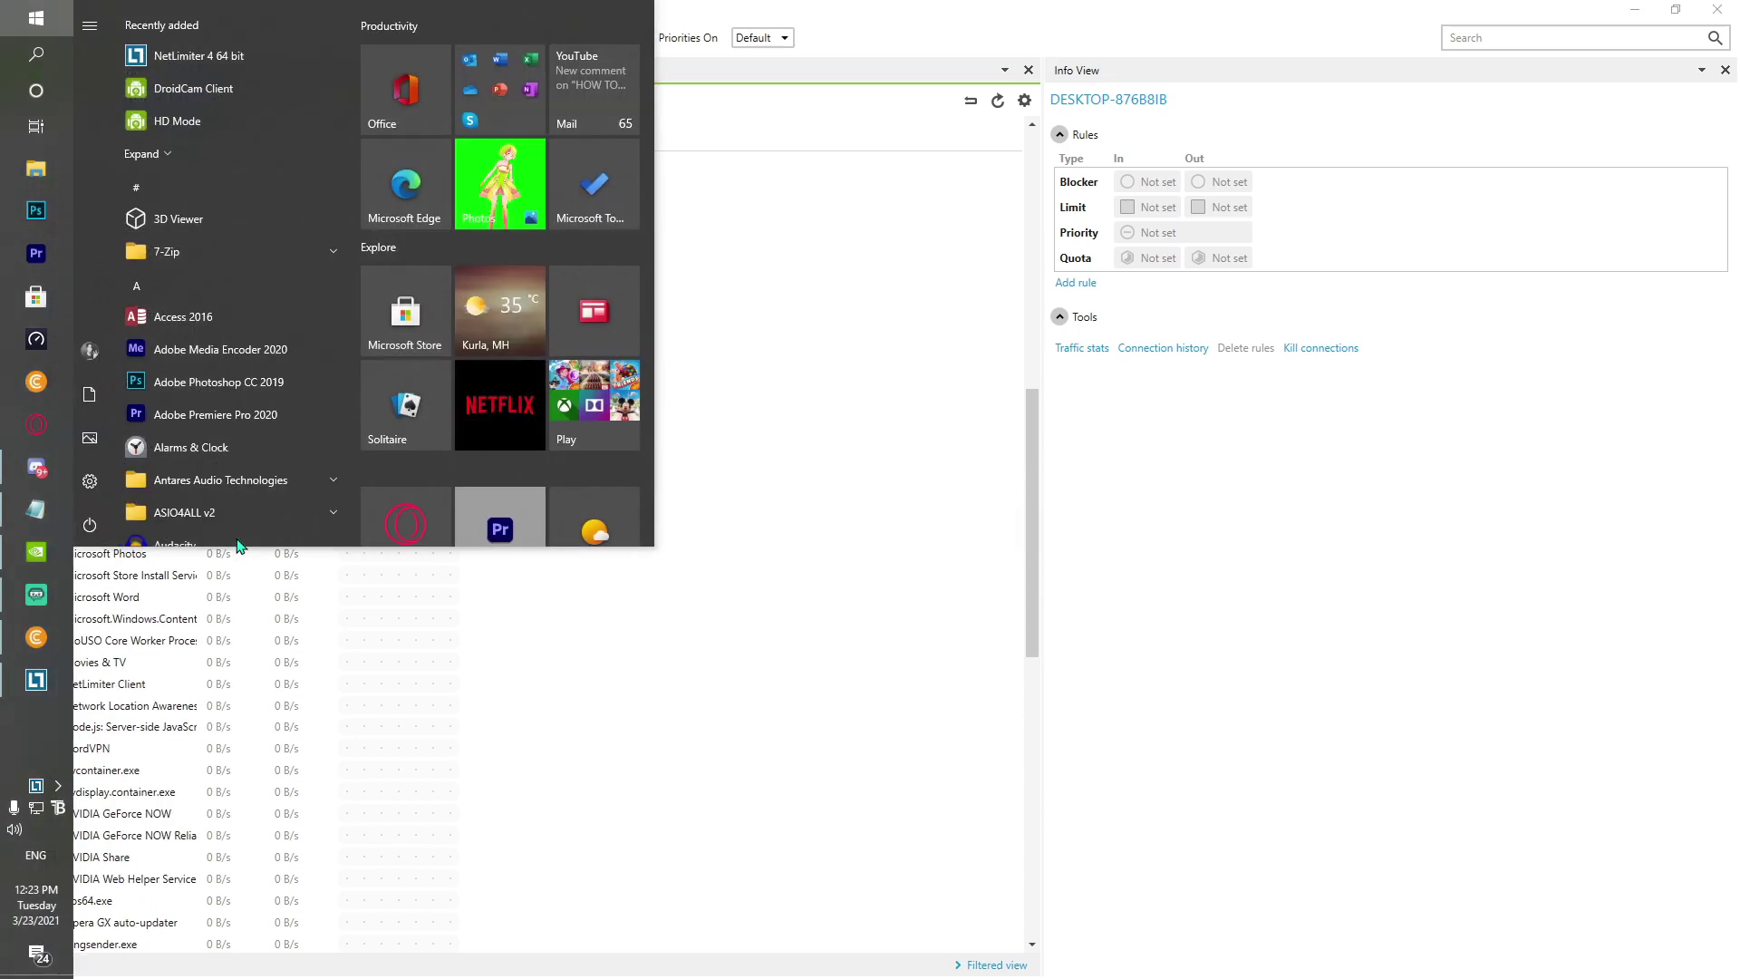
pyautogui.click(508, 294)
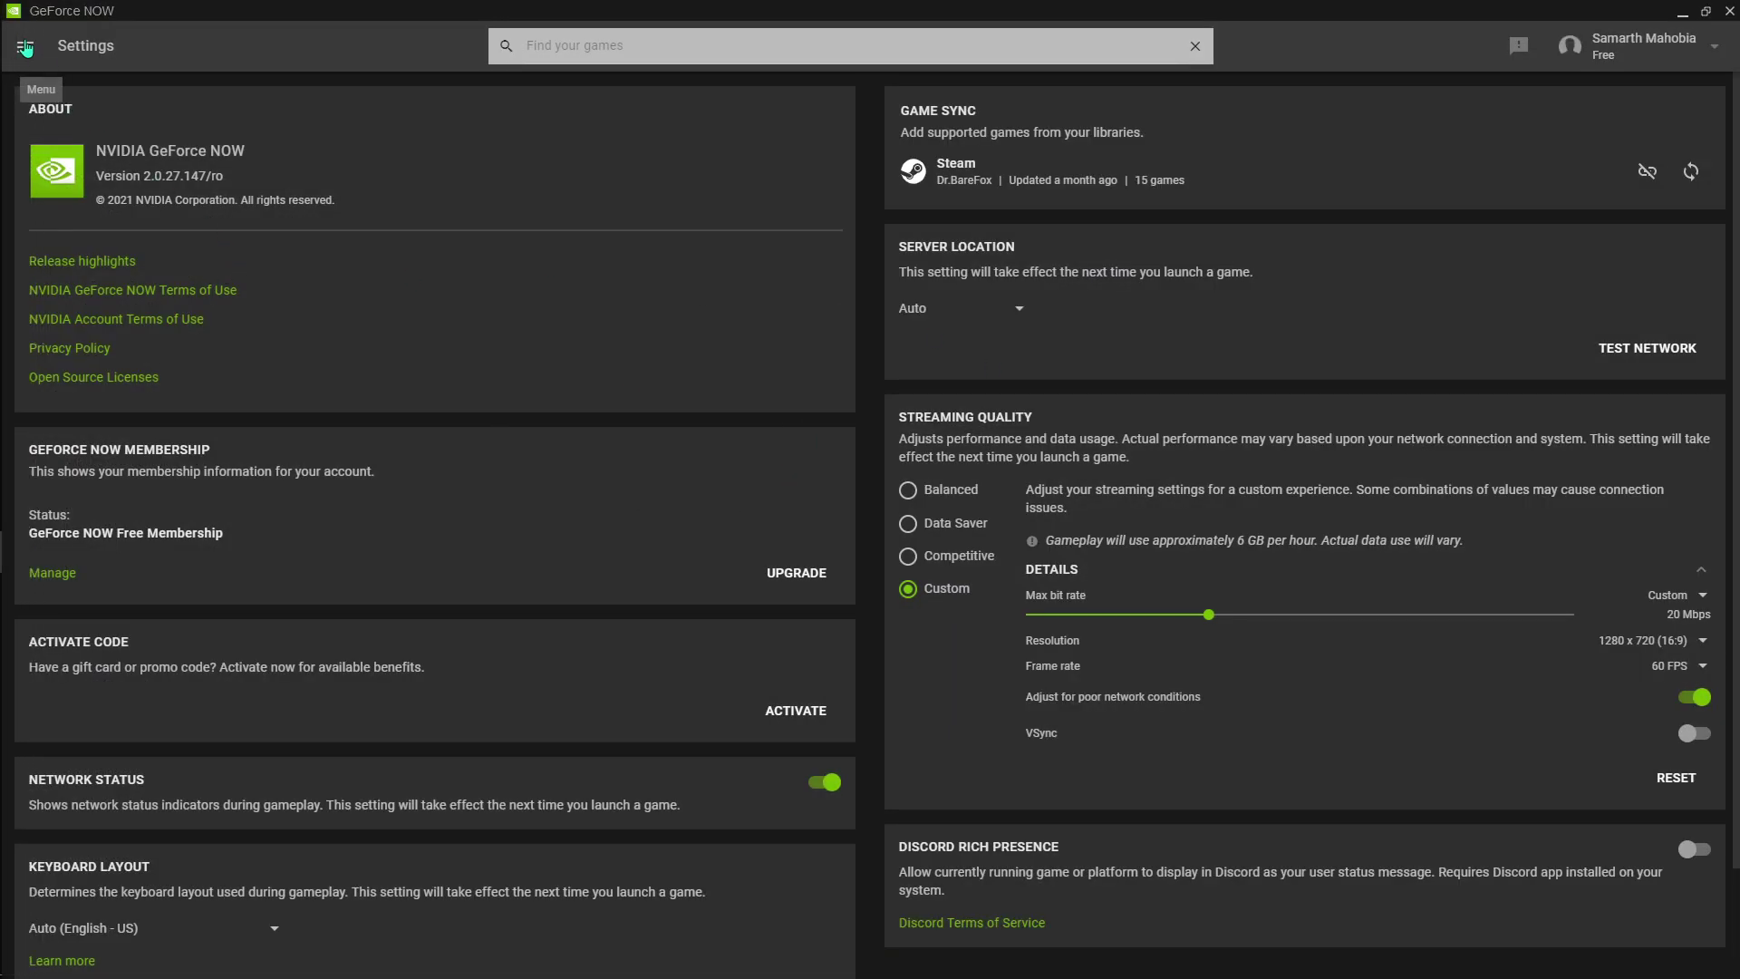
pyautogui.click(25, 48)
pyautogui.click(64, 86)
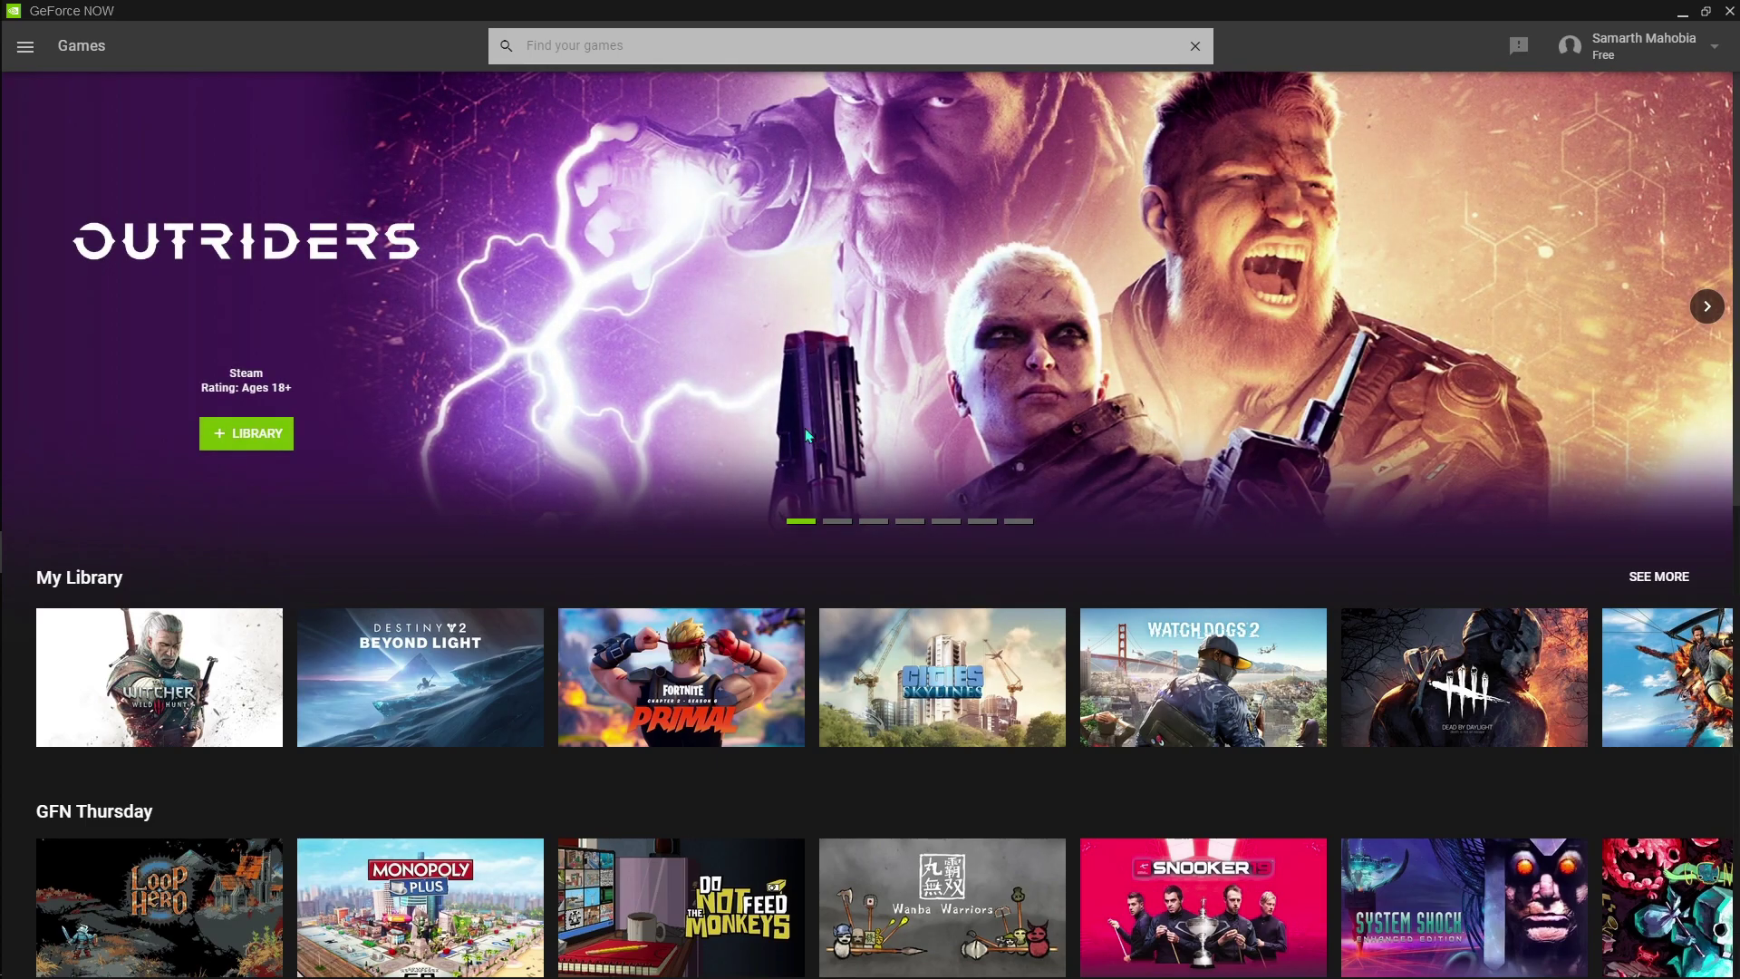
# Switch to NetLimiter, set the Priority rule for the NVIDIA GeForce NOW application to High, and minimize the window.
pyautogui.hotkey('alt', 'Tab')
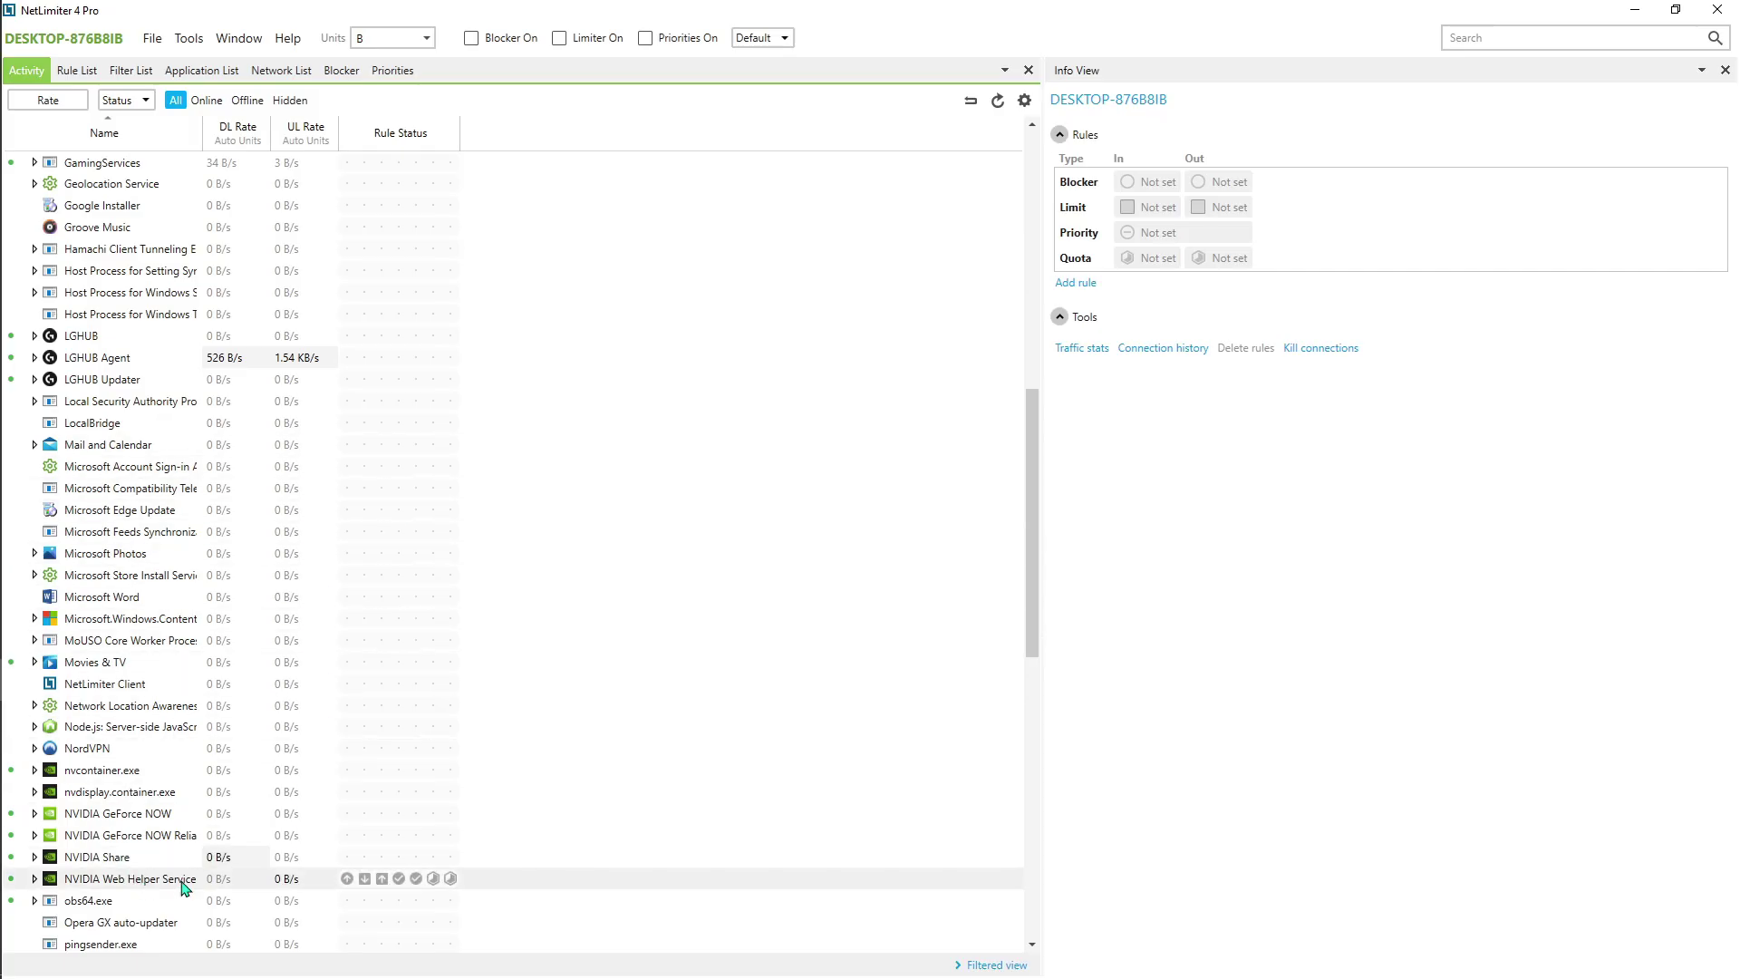
pyautogui.click(164, 816)
pyautogui.hotkey('alt', 'Tab')
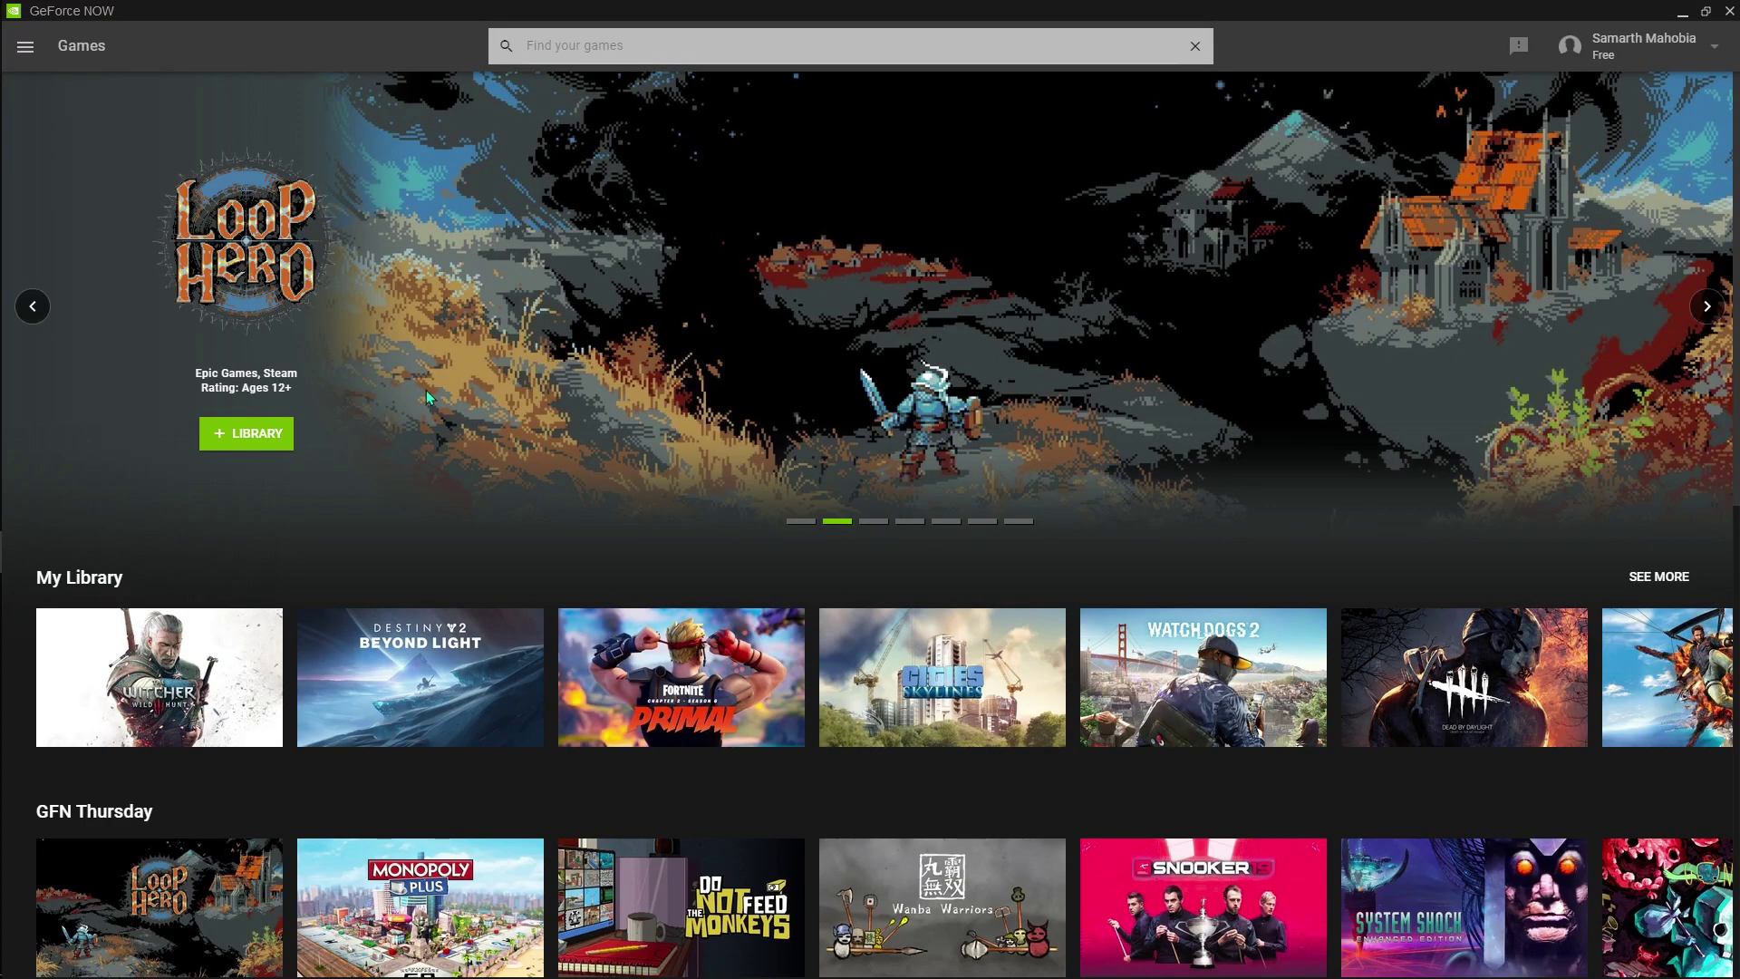
pyautogui.hotkey('alt', 'Tab')
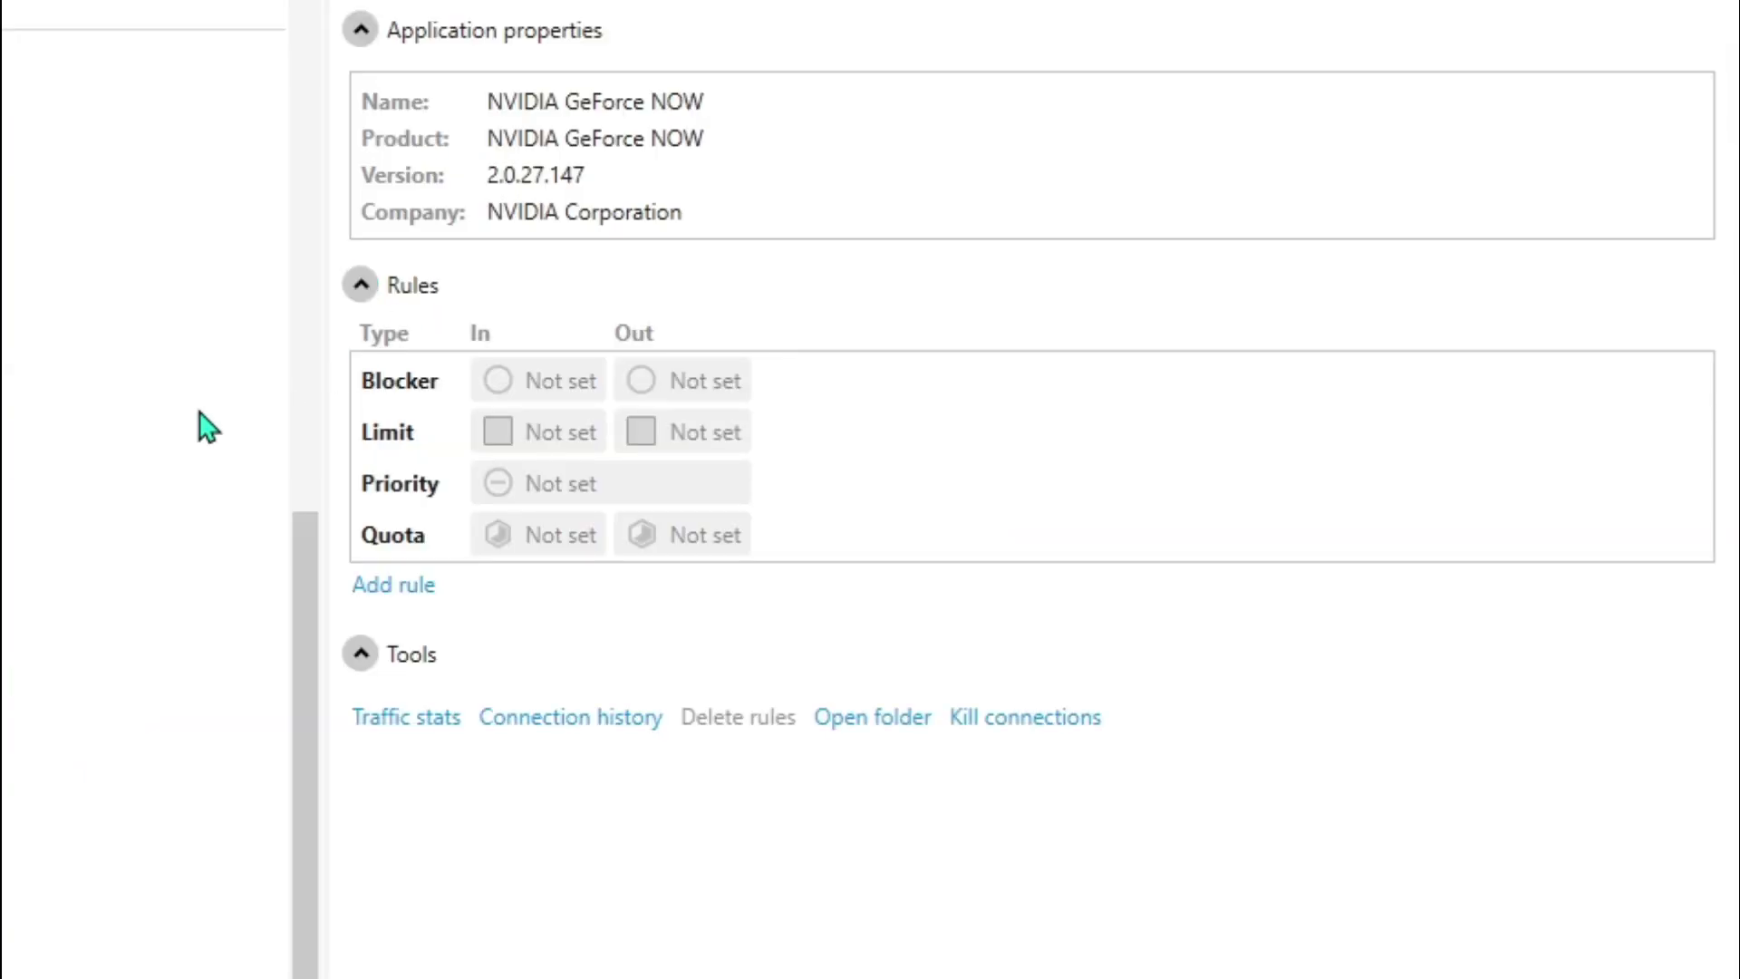
pyautogui.click(509, 485)
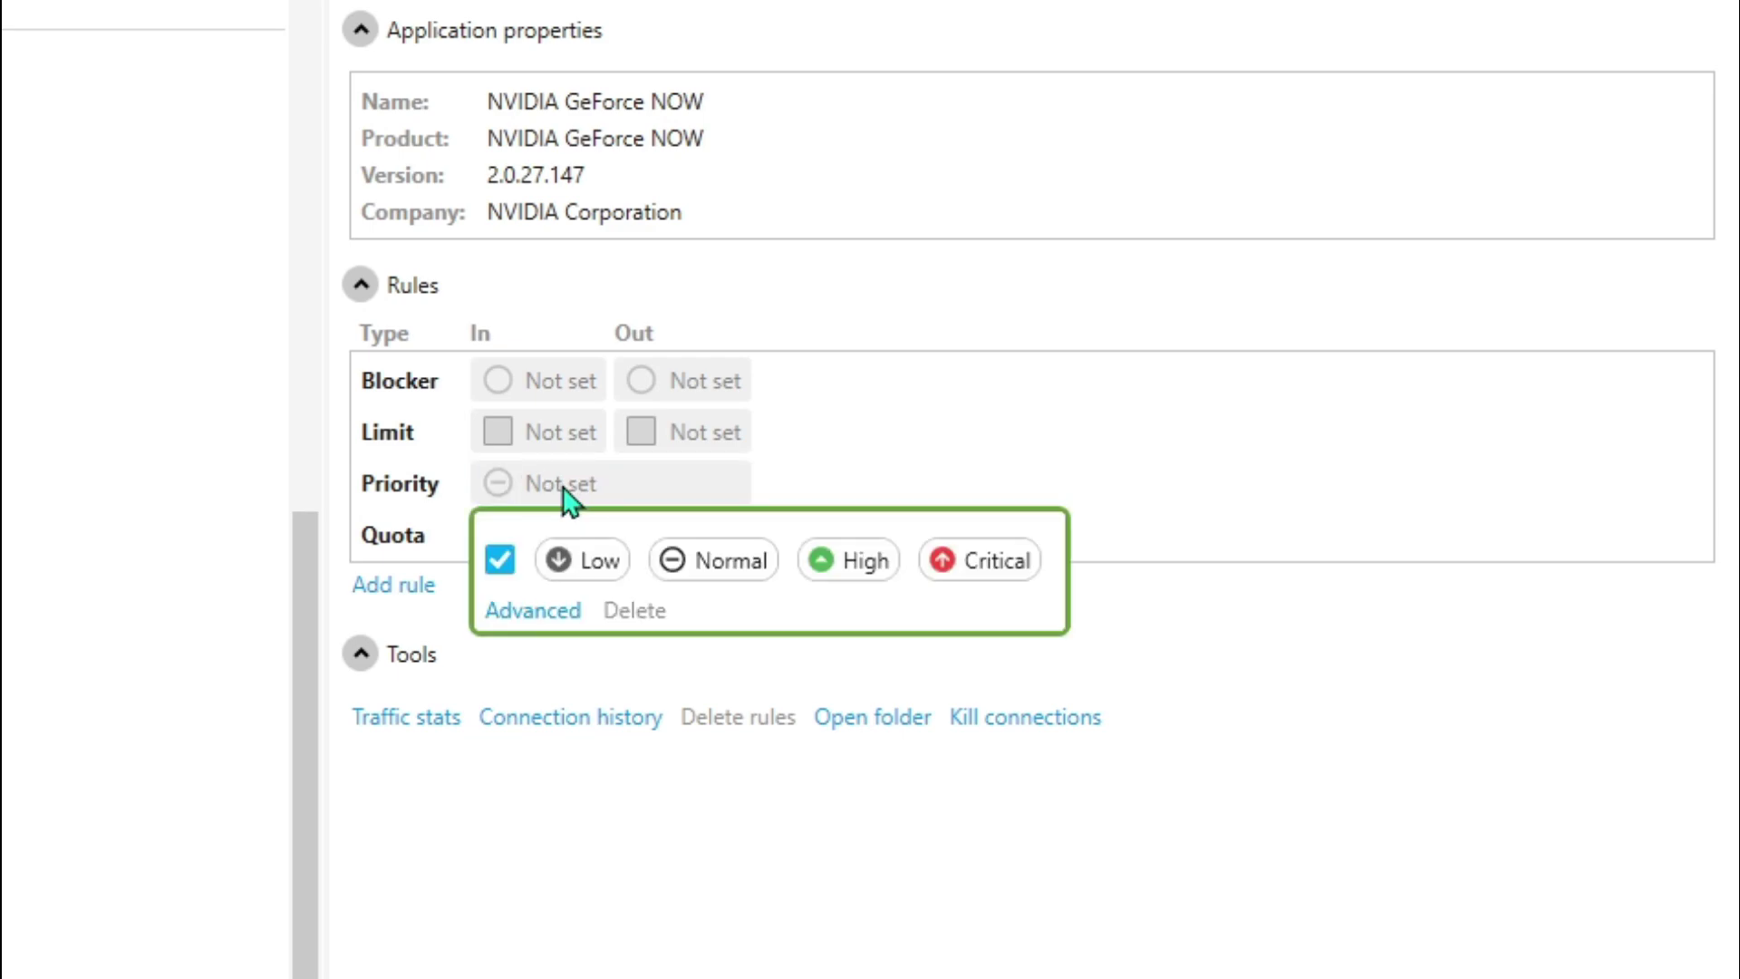
pyautogui.click(842, 563)
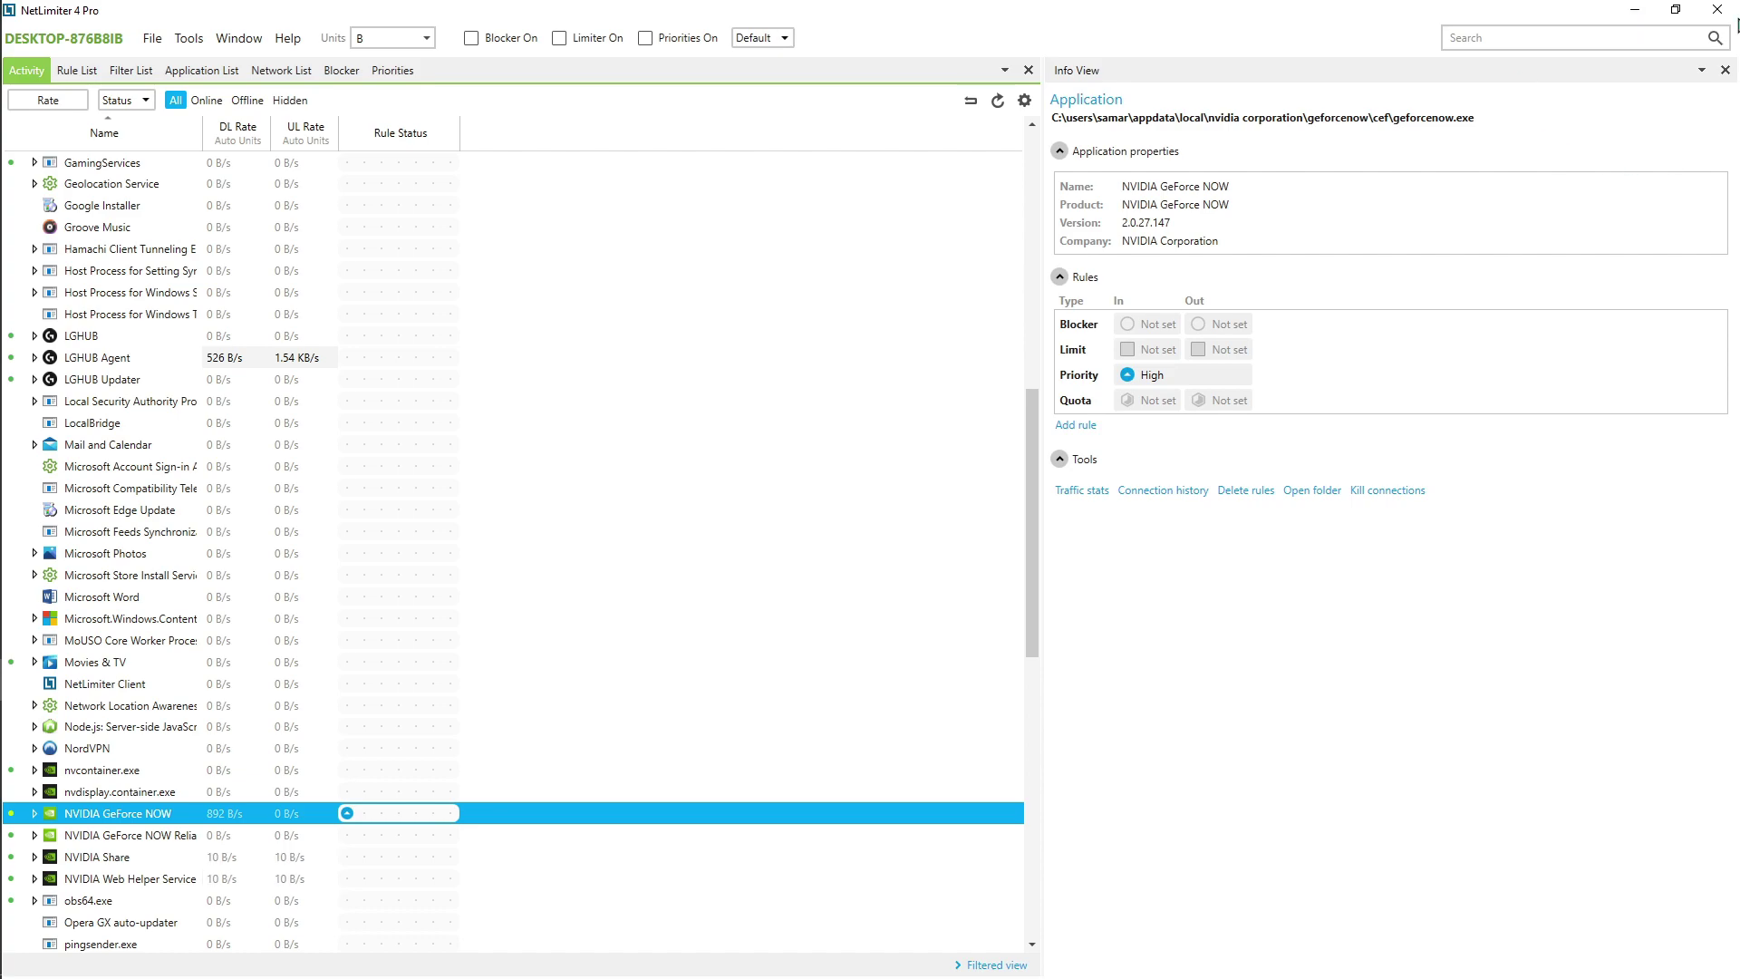
pyautogui.click(1634, 9)
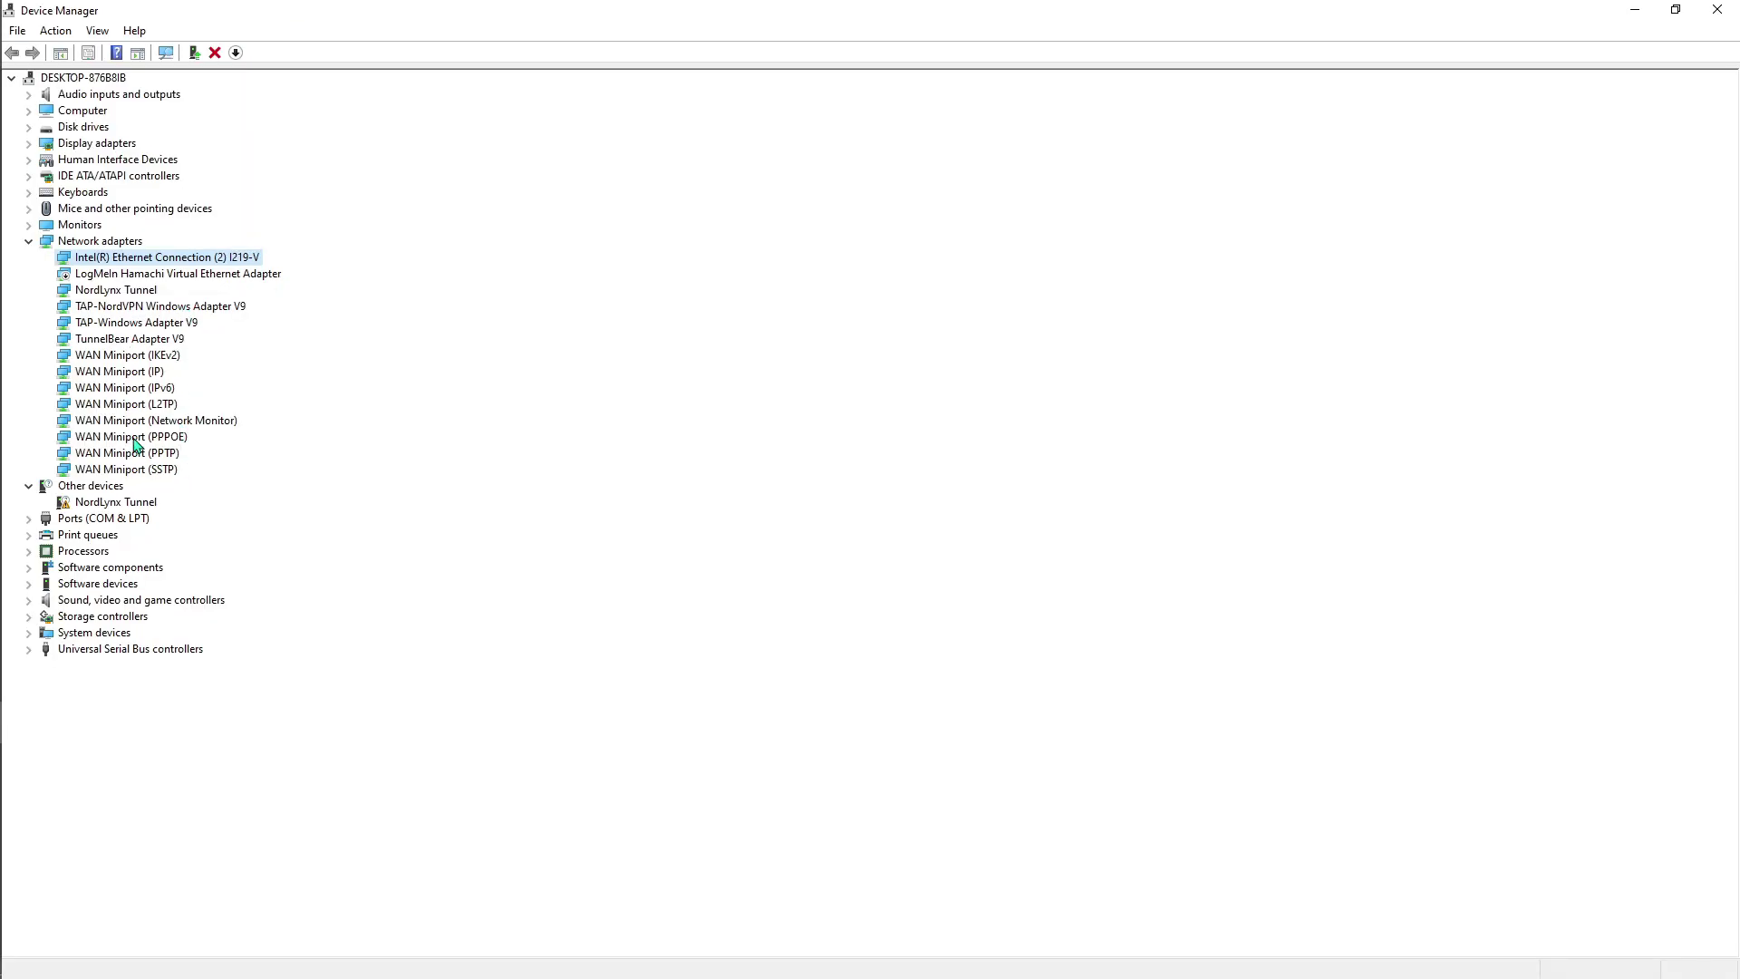
# Review the advanced properties of the Intel(R) Ethernet Connection (2) I219-V adapter and close its properties dialog.
pyautogui.rightClick(157, 265)
pyautogui.click(201, 363)
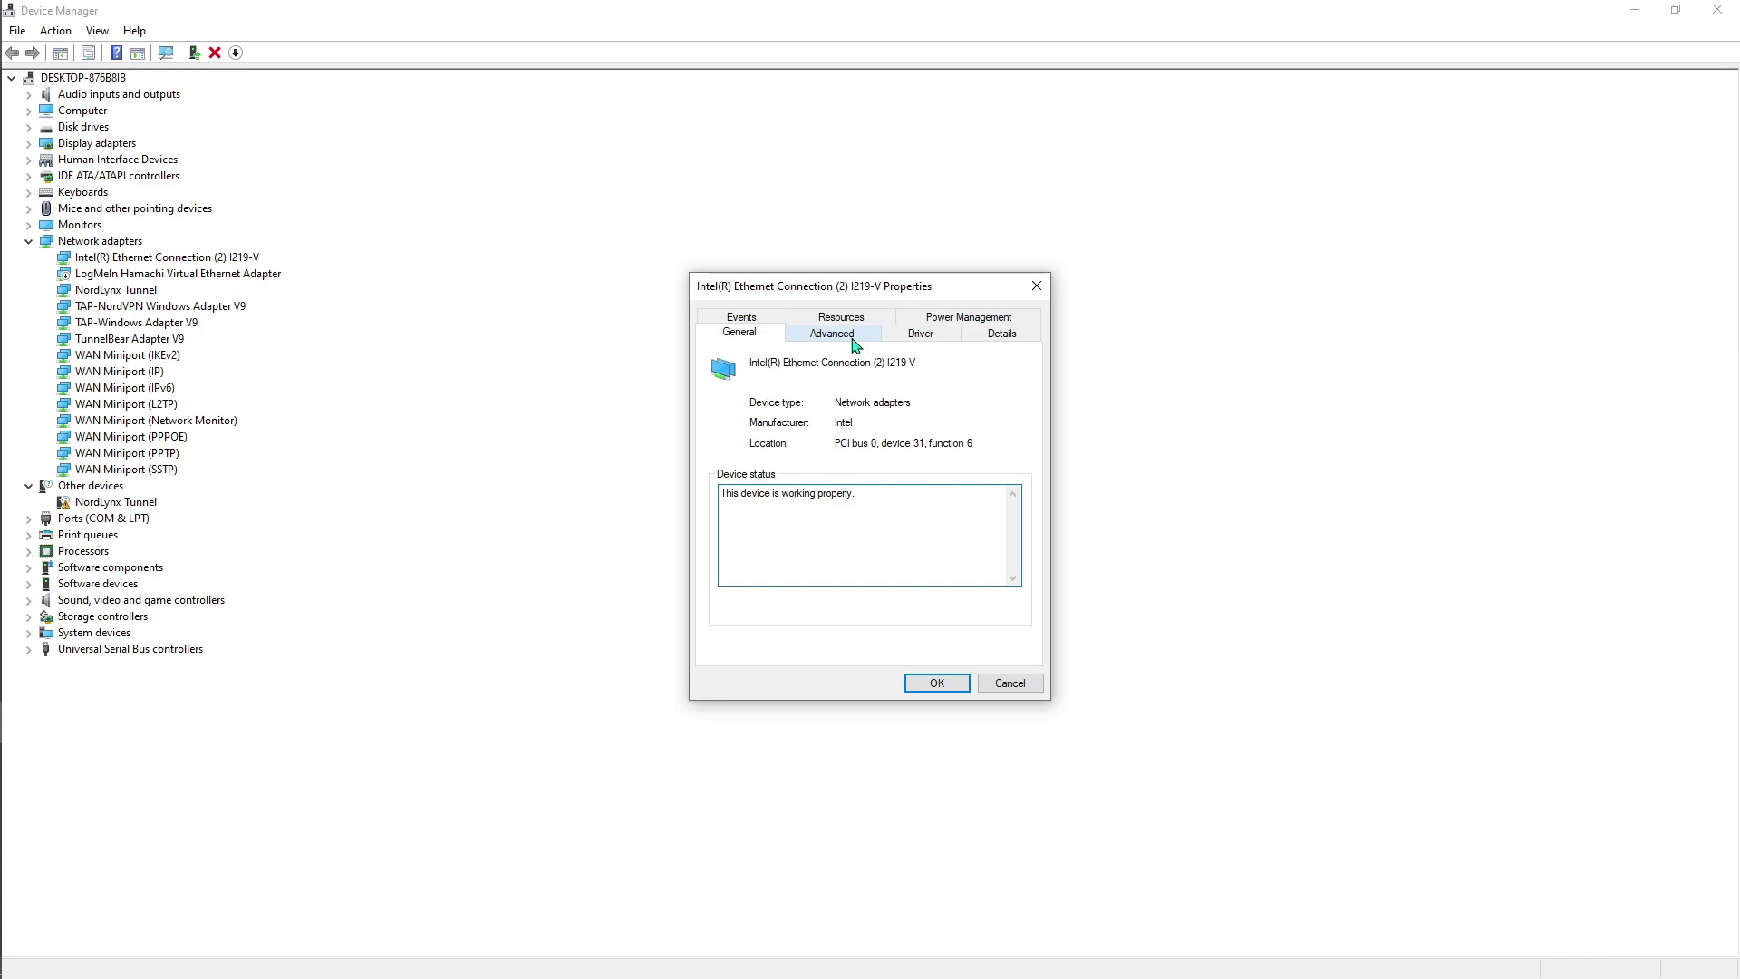
pyautogui.click(853, 340)
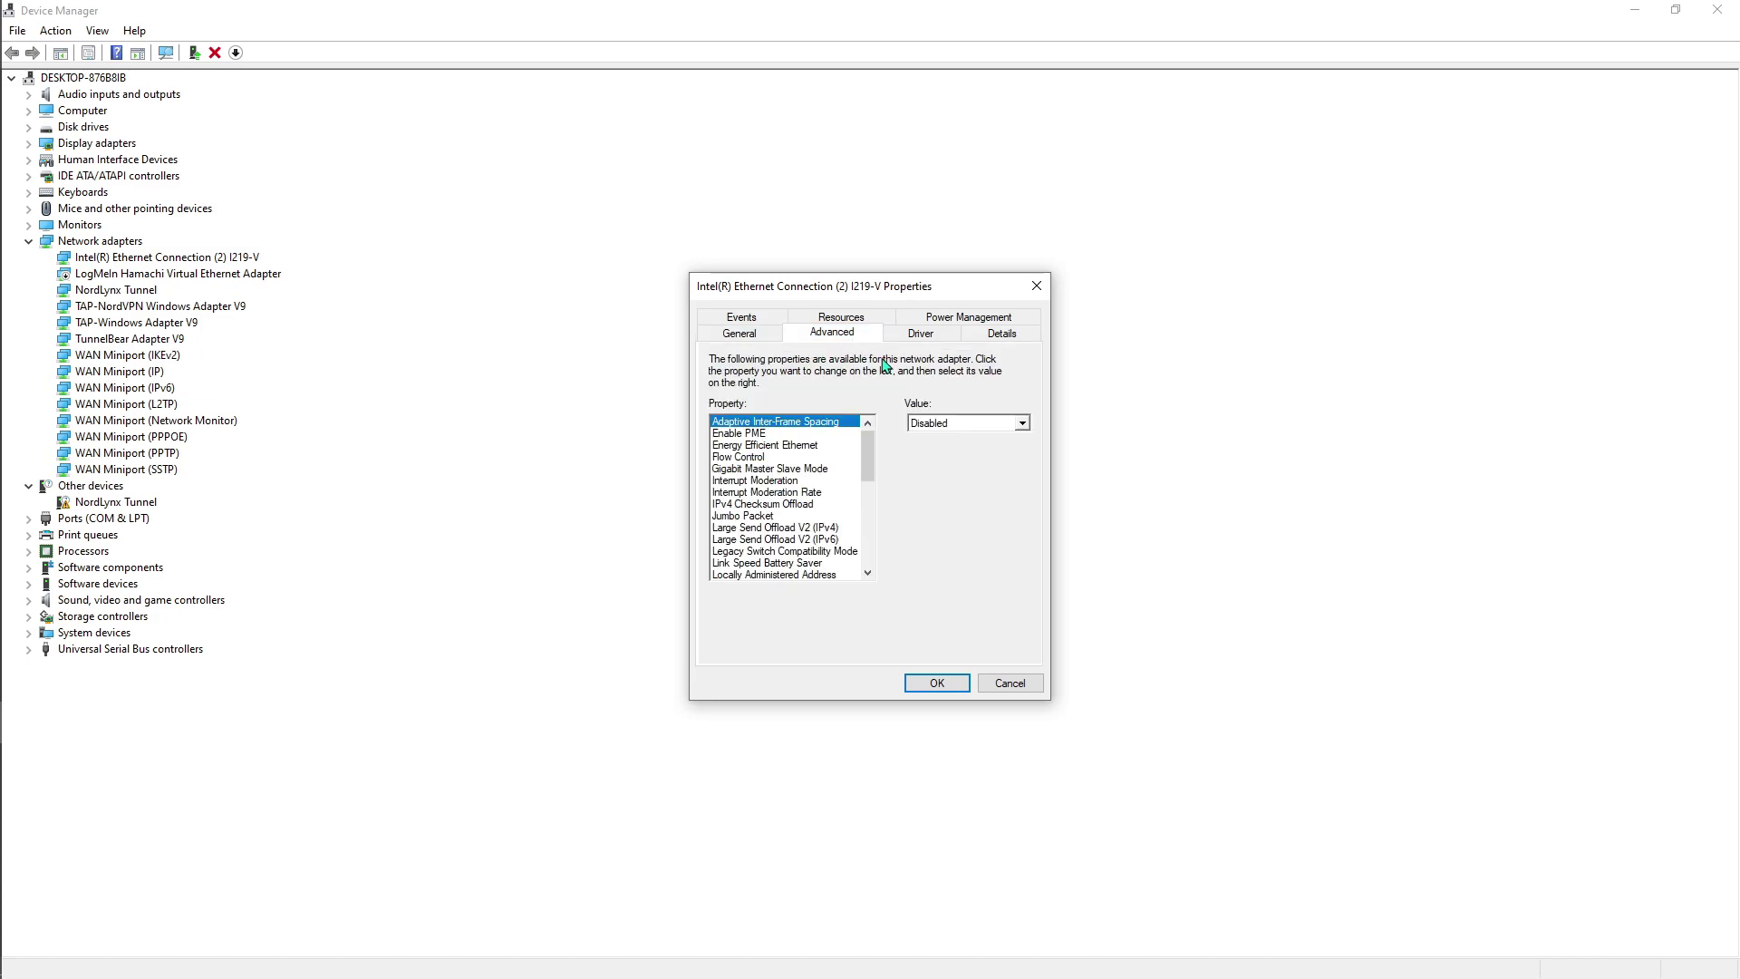
pyautogui.scroll(-5, 836, 491)
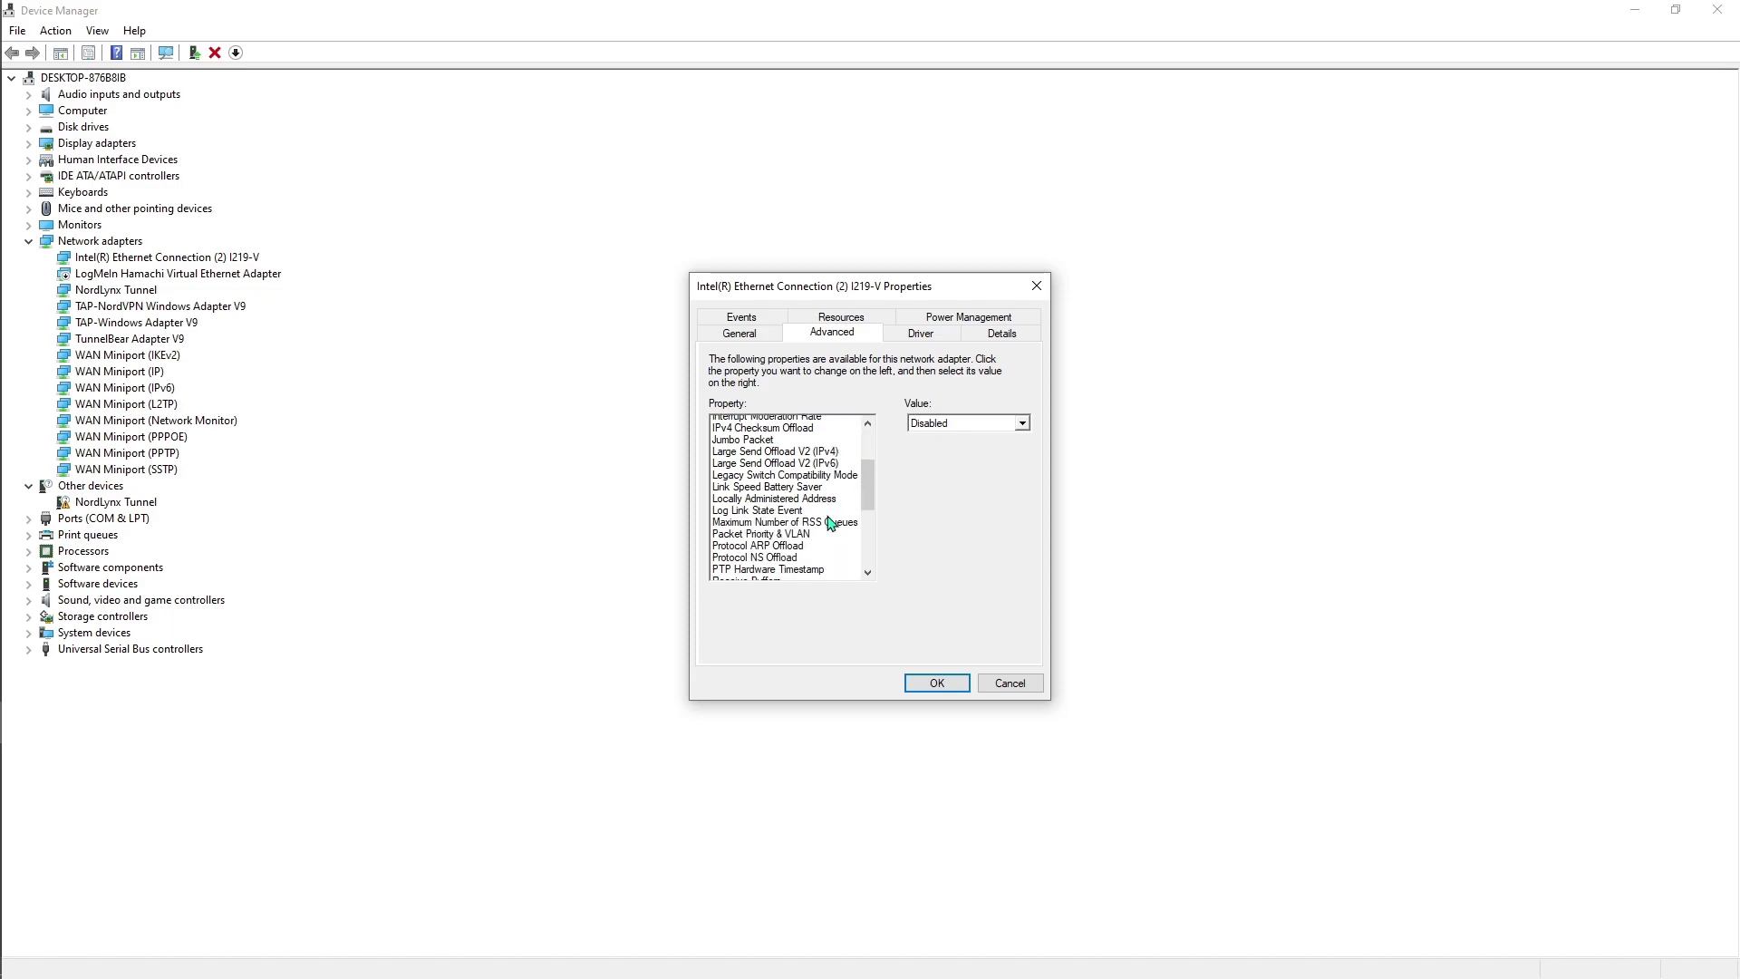
pyautogui.scroll(-4, 832, 523)
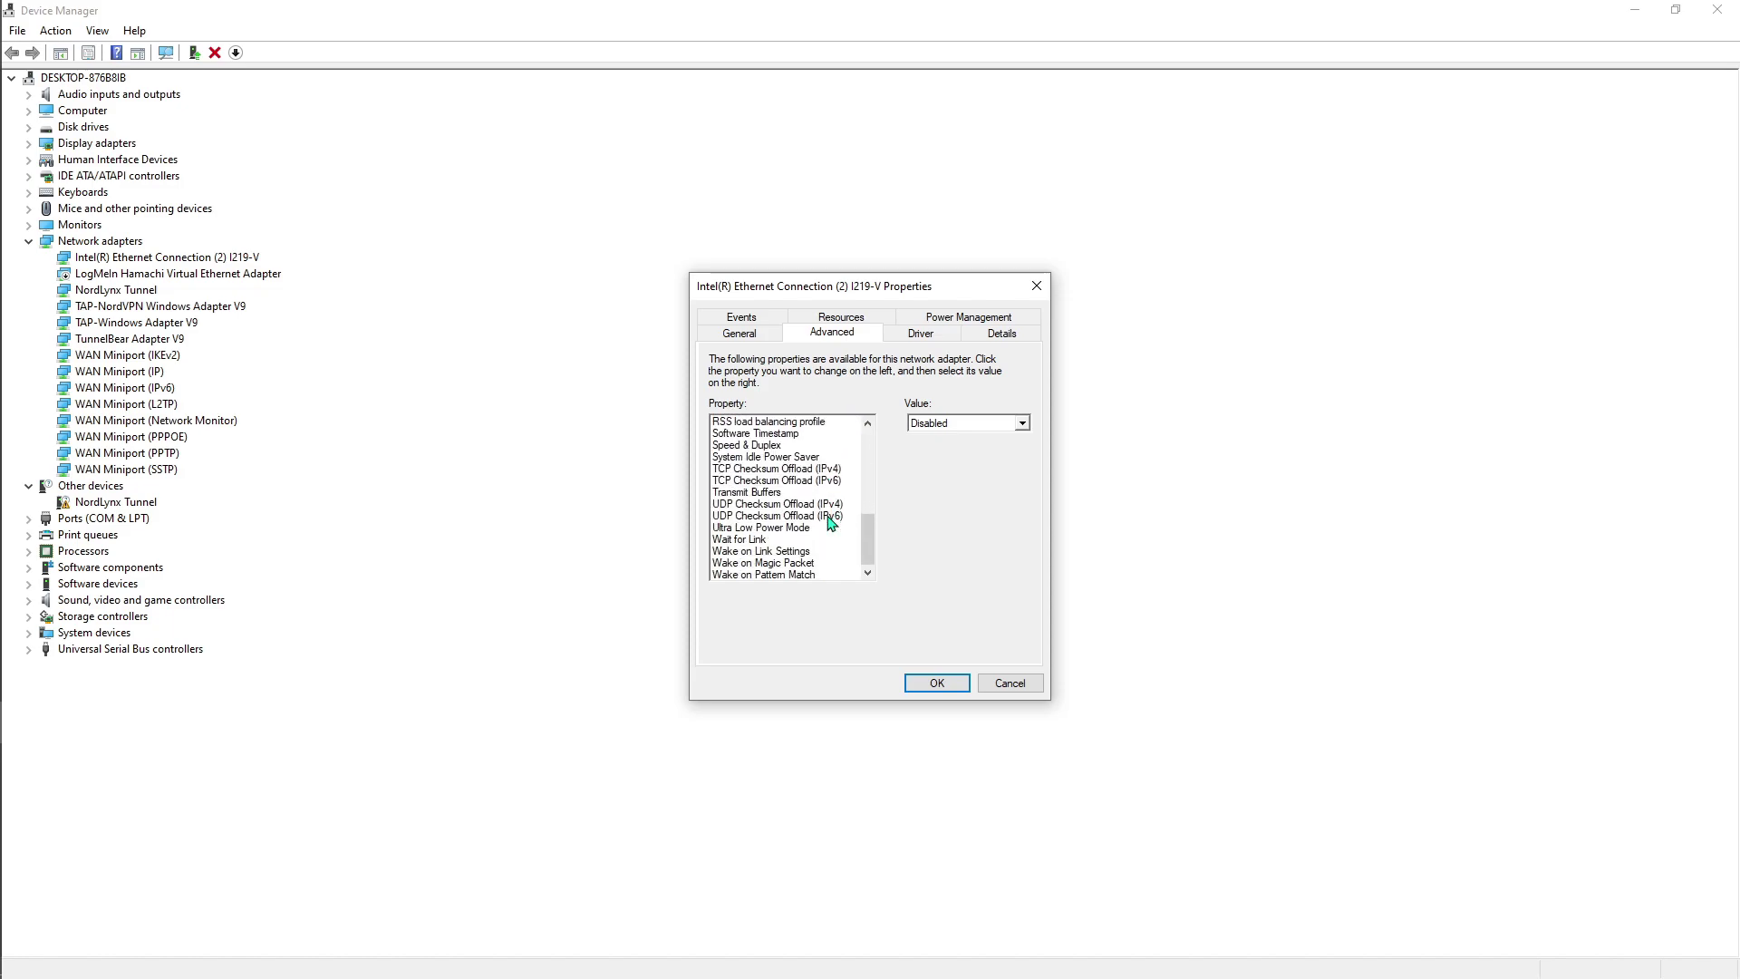
pyautogui.scroll(9, 832, 523)
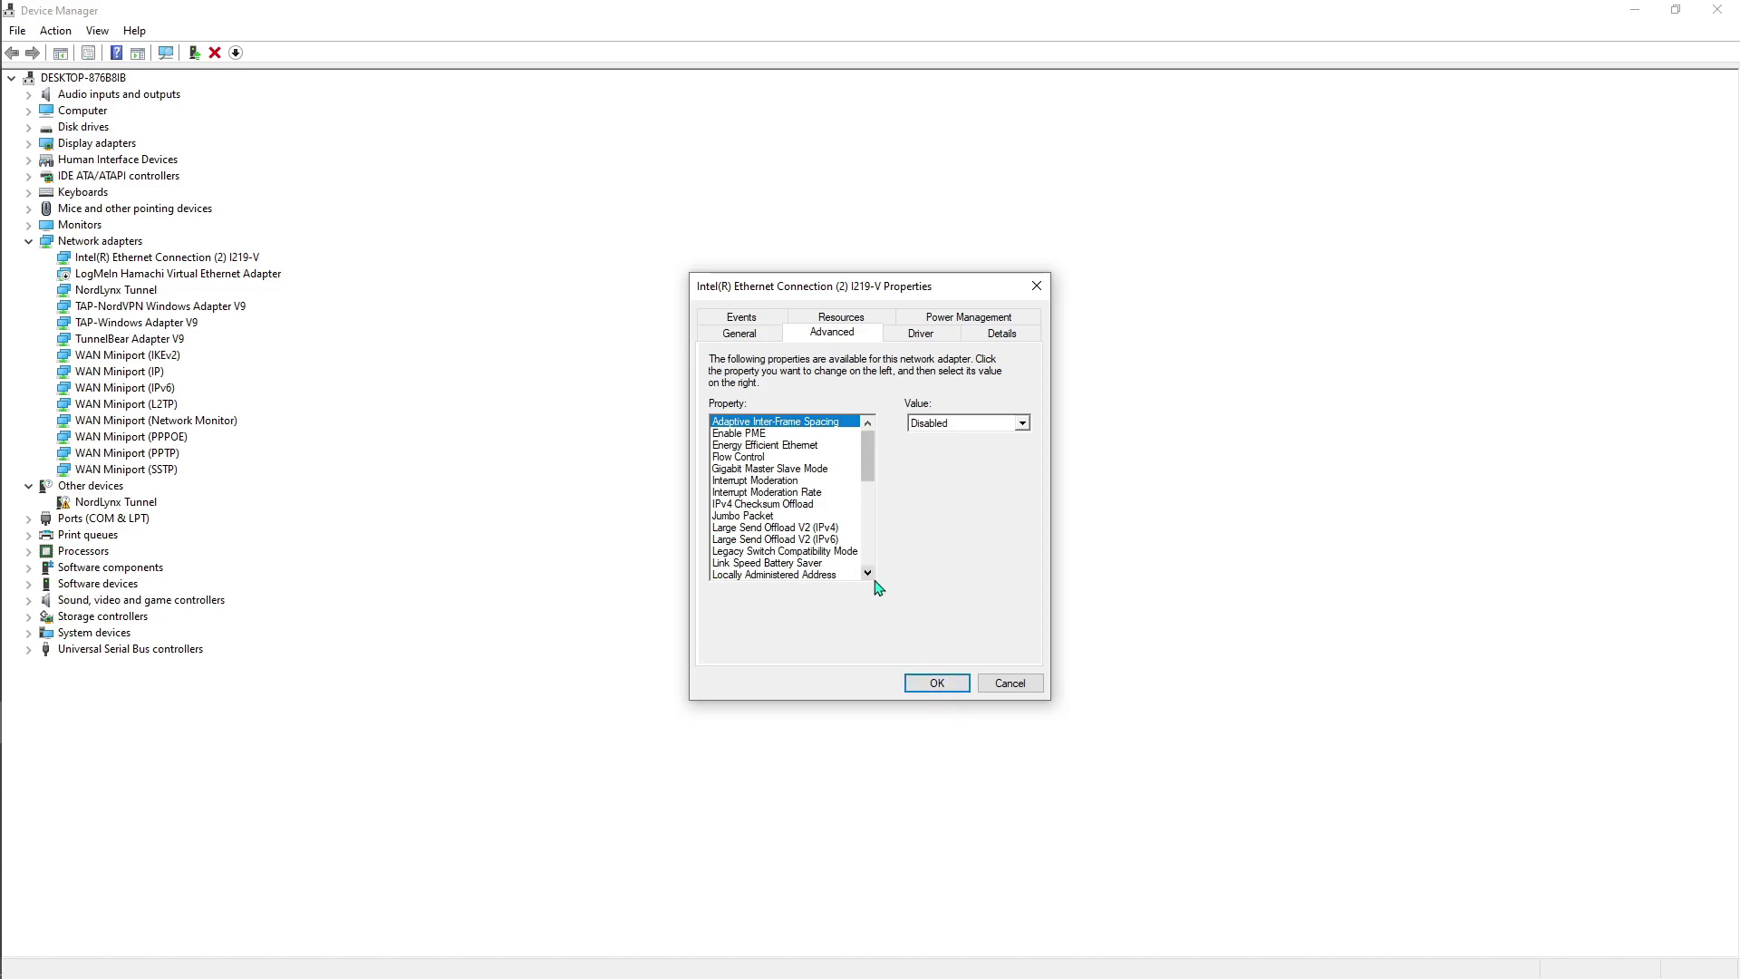
pyautogui.click(947, 687)
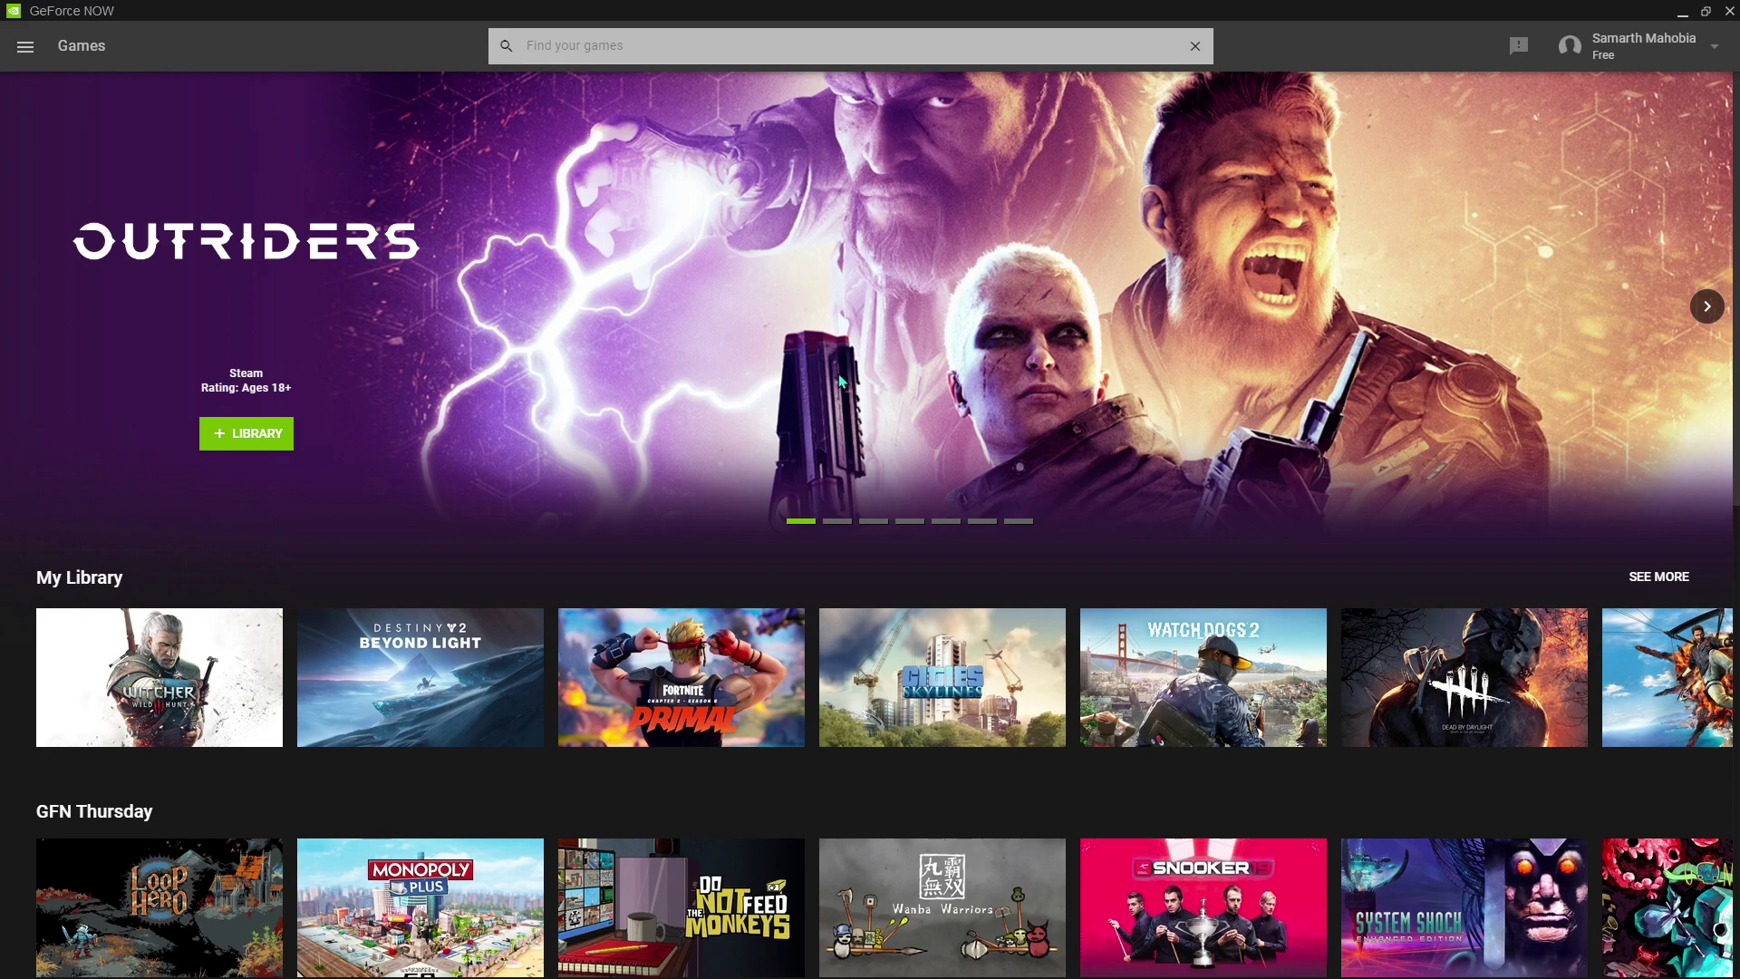
# Open the Settings page of GeForce NOW.
pyautogui.click(25, 53)
pyautogui.click(74, 174)
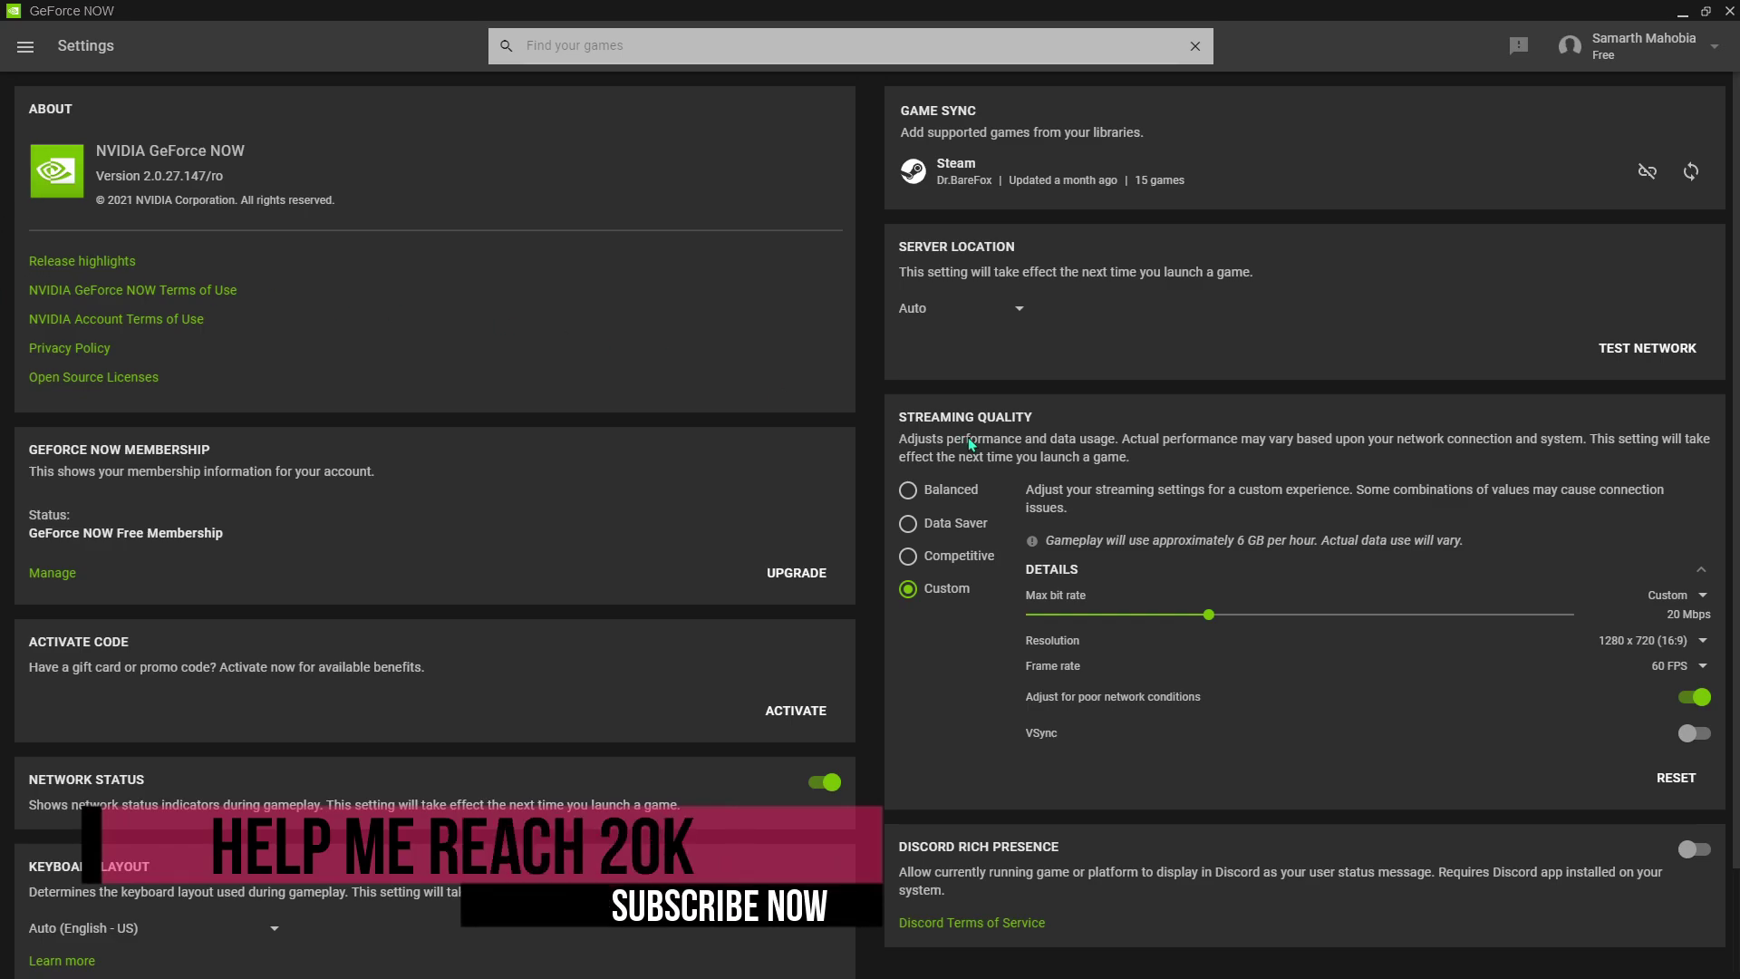
pyautogui.press('super')
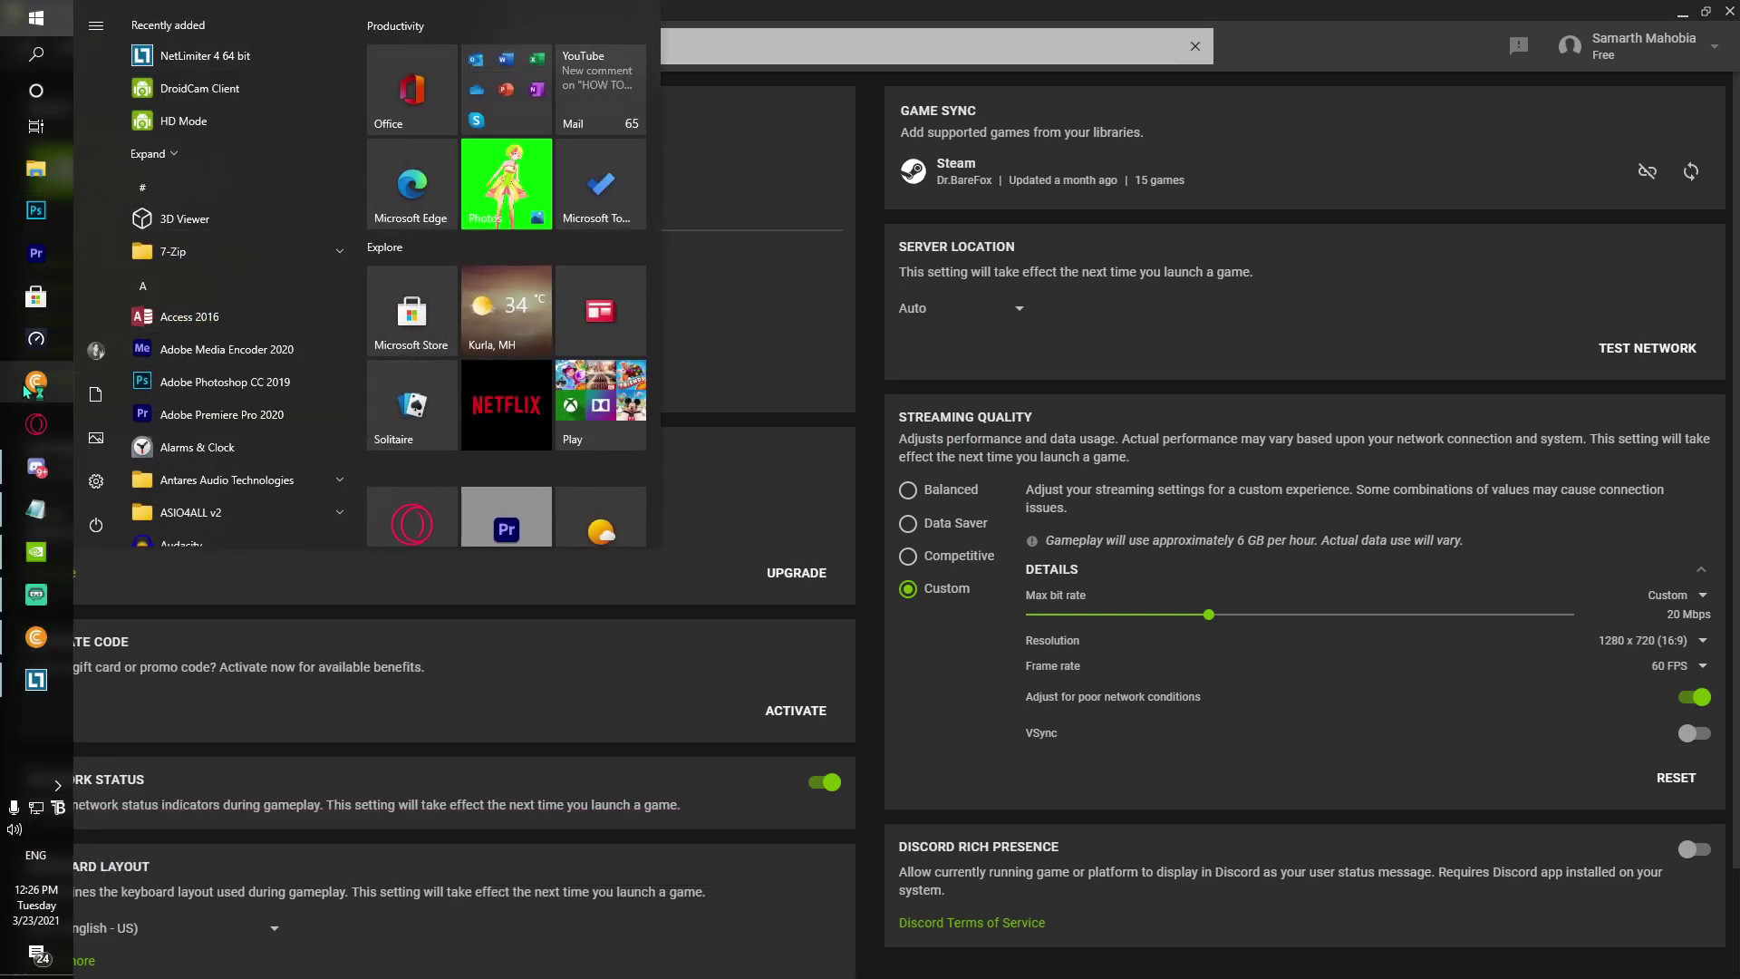
pyautogui.press('super')
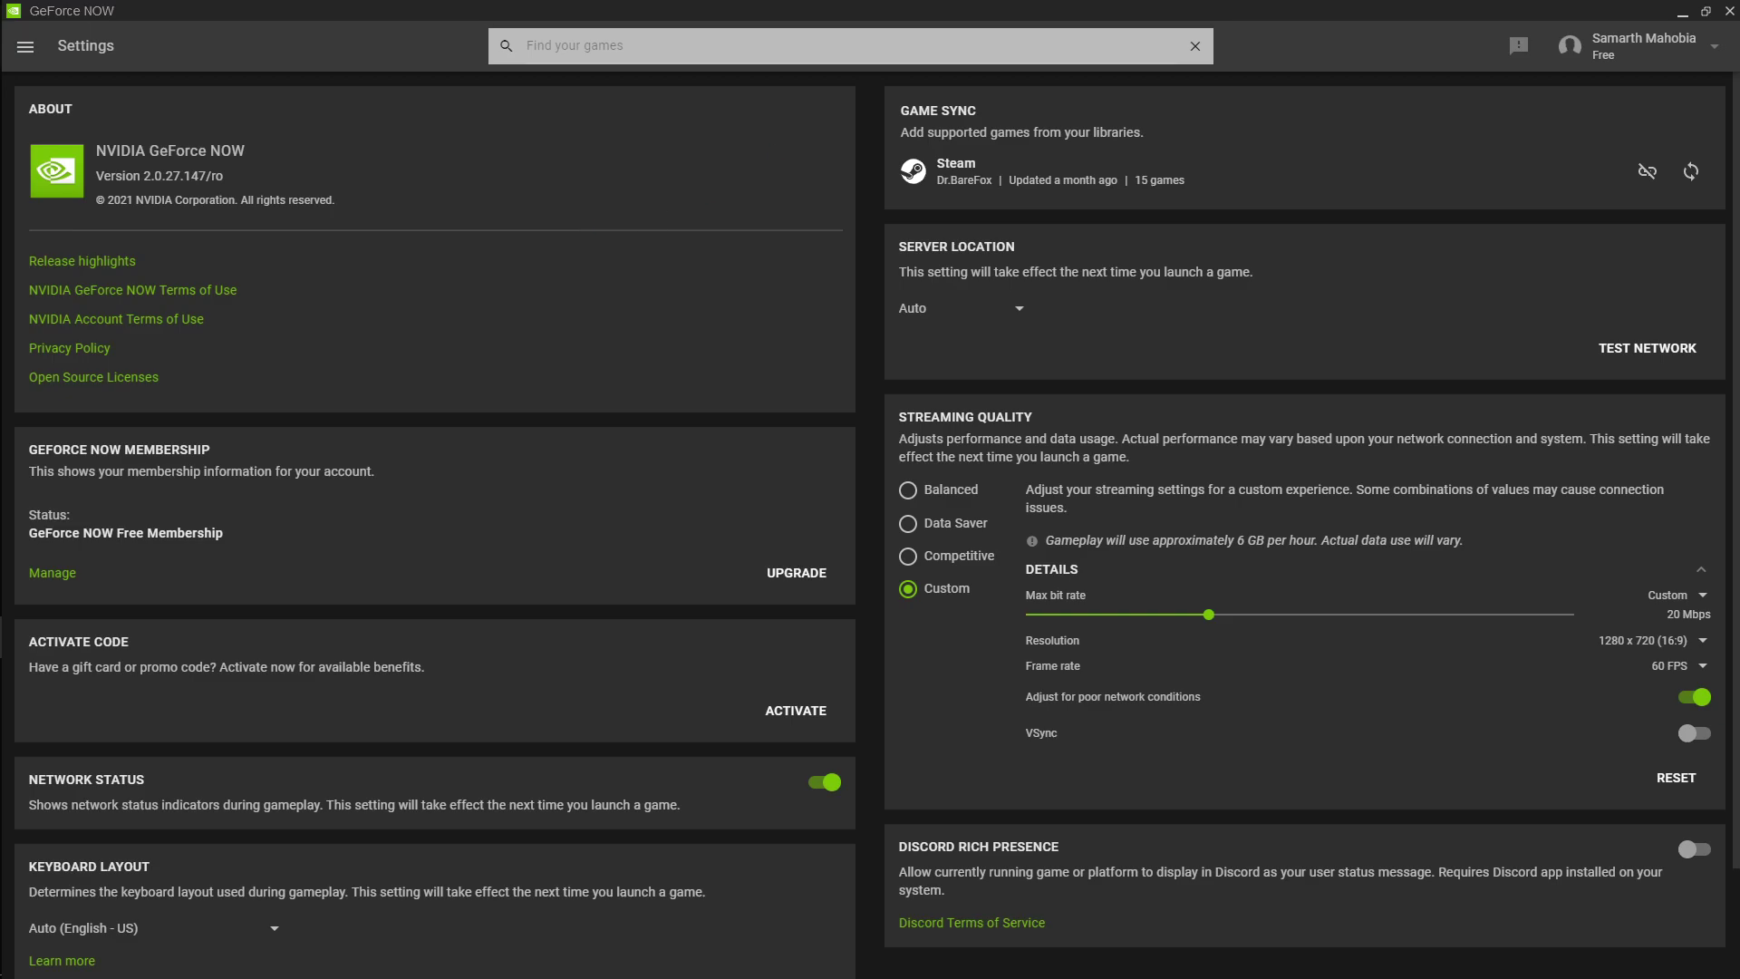
# Switch to CryptoTab Browser and search the web for "countries in the morning".
pyautogui.hotkey('alt', 'Tab')
pyautogui.hotkey('alt', 'Tab')
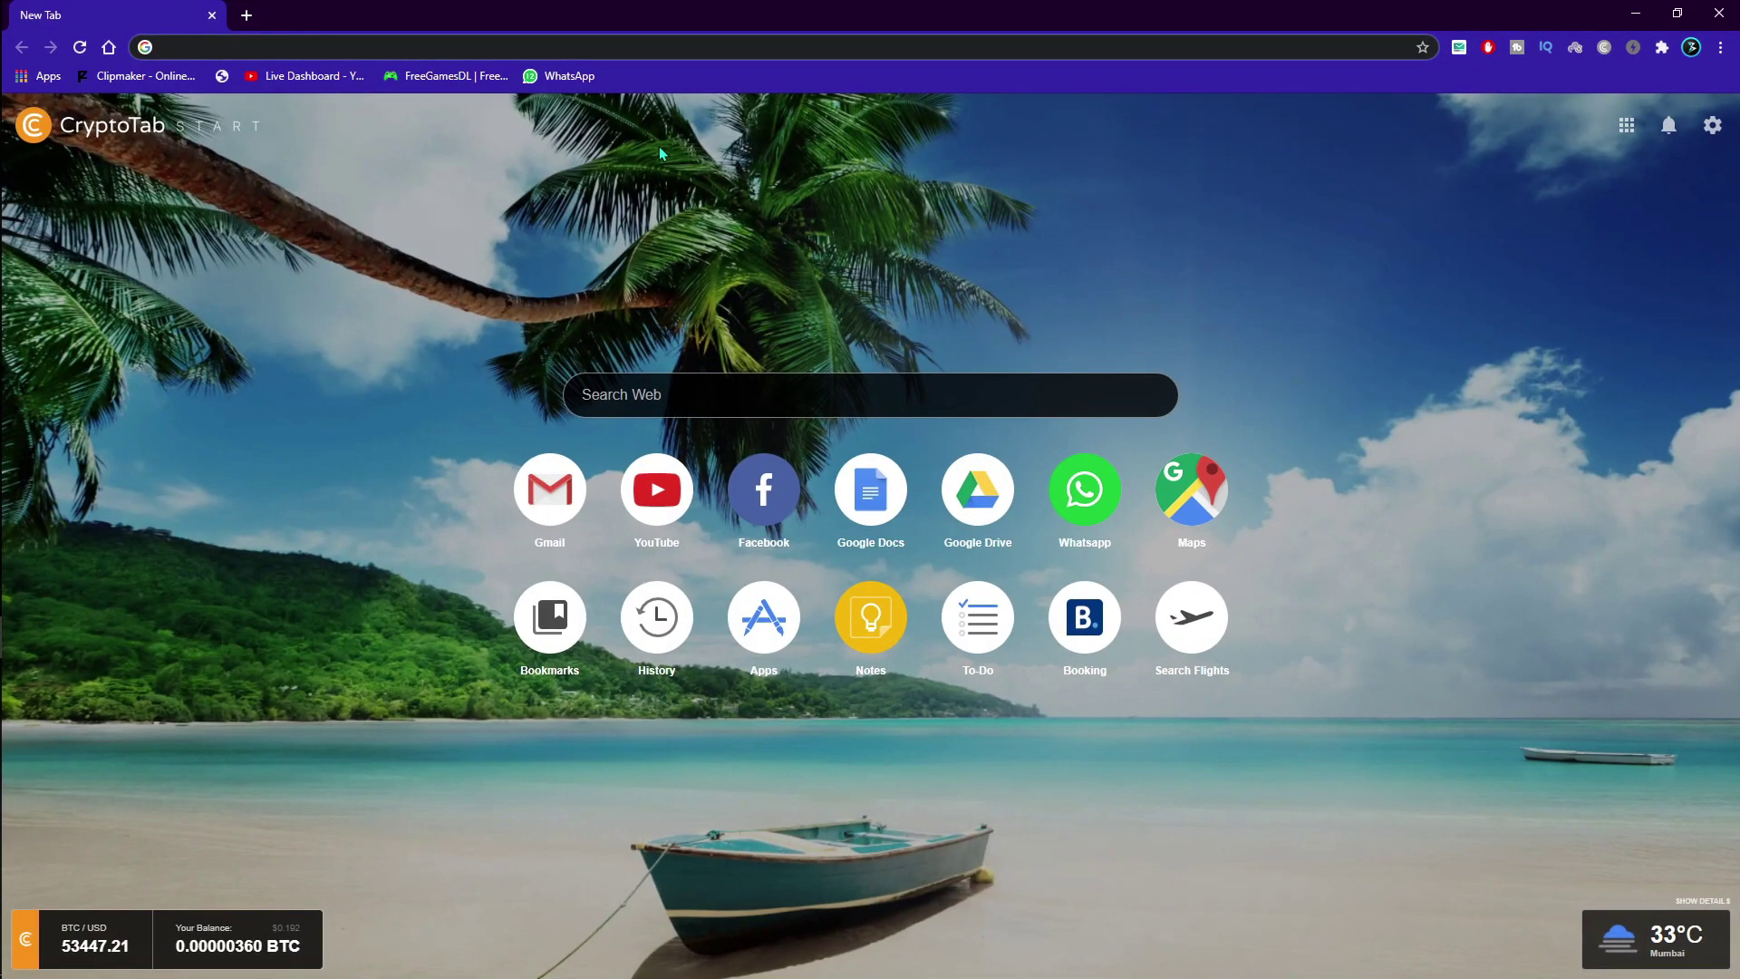
pyautogui.write('count')
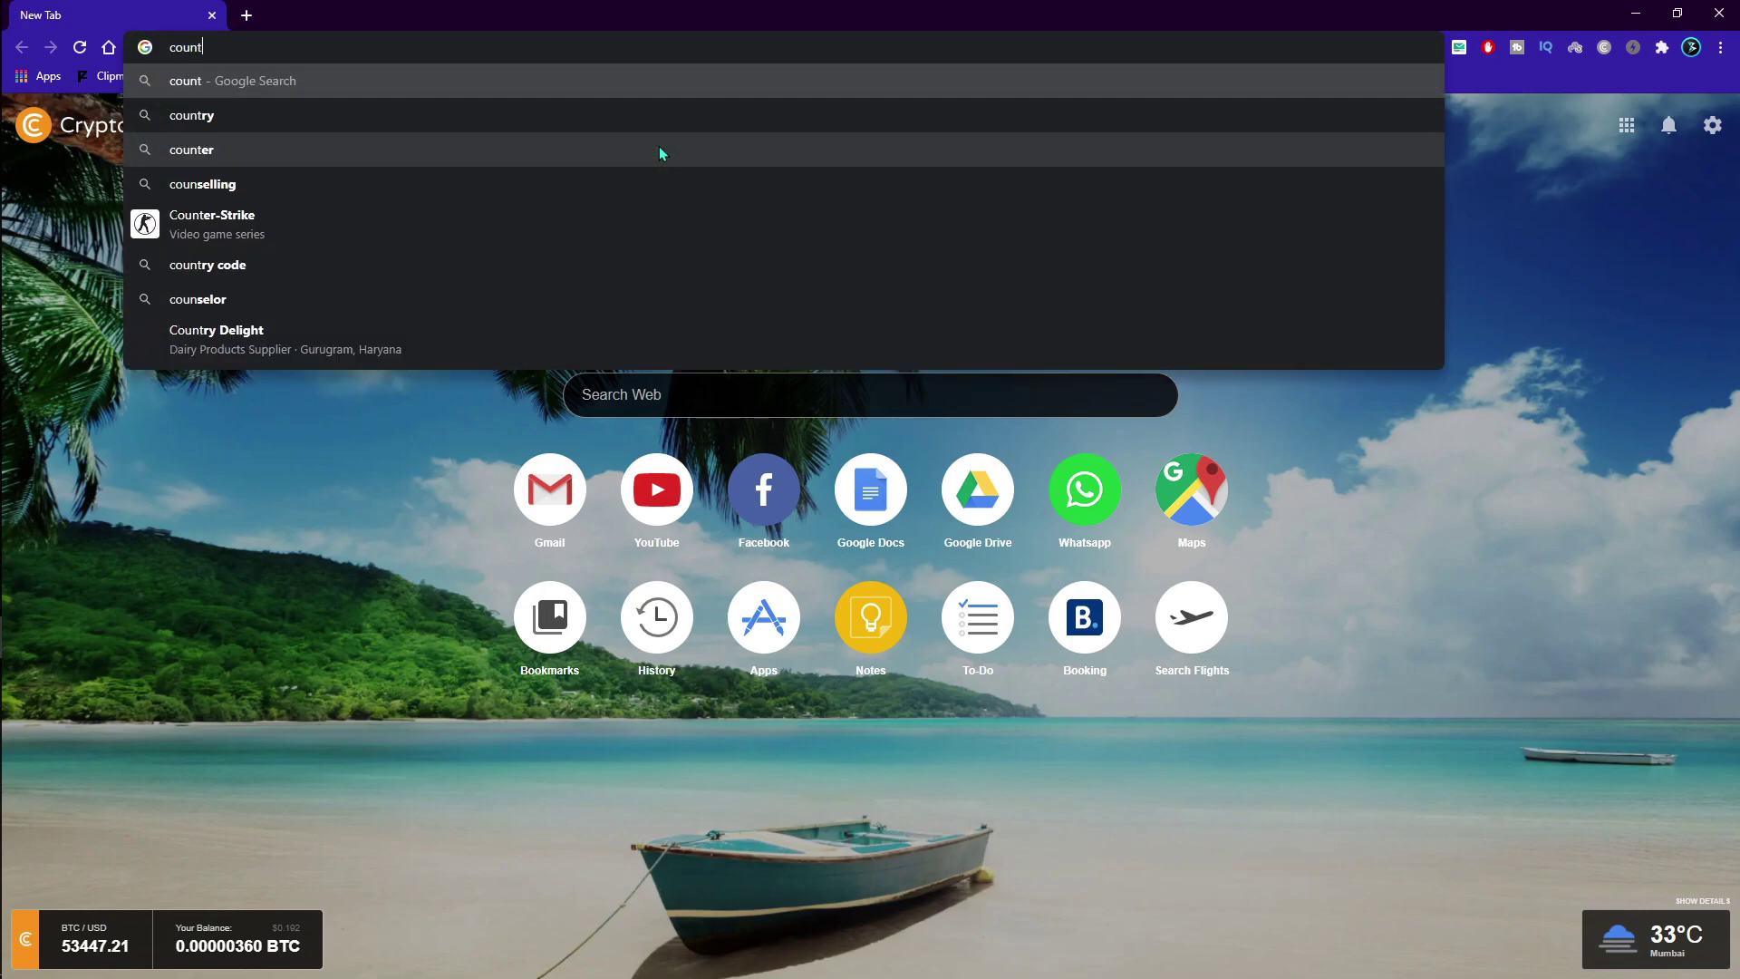
pyautogui.write('riees')
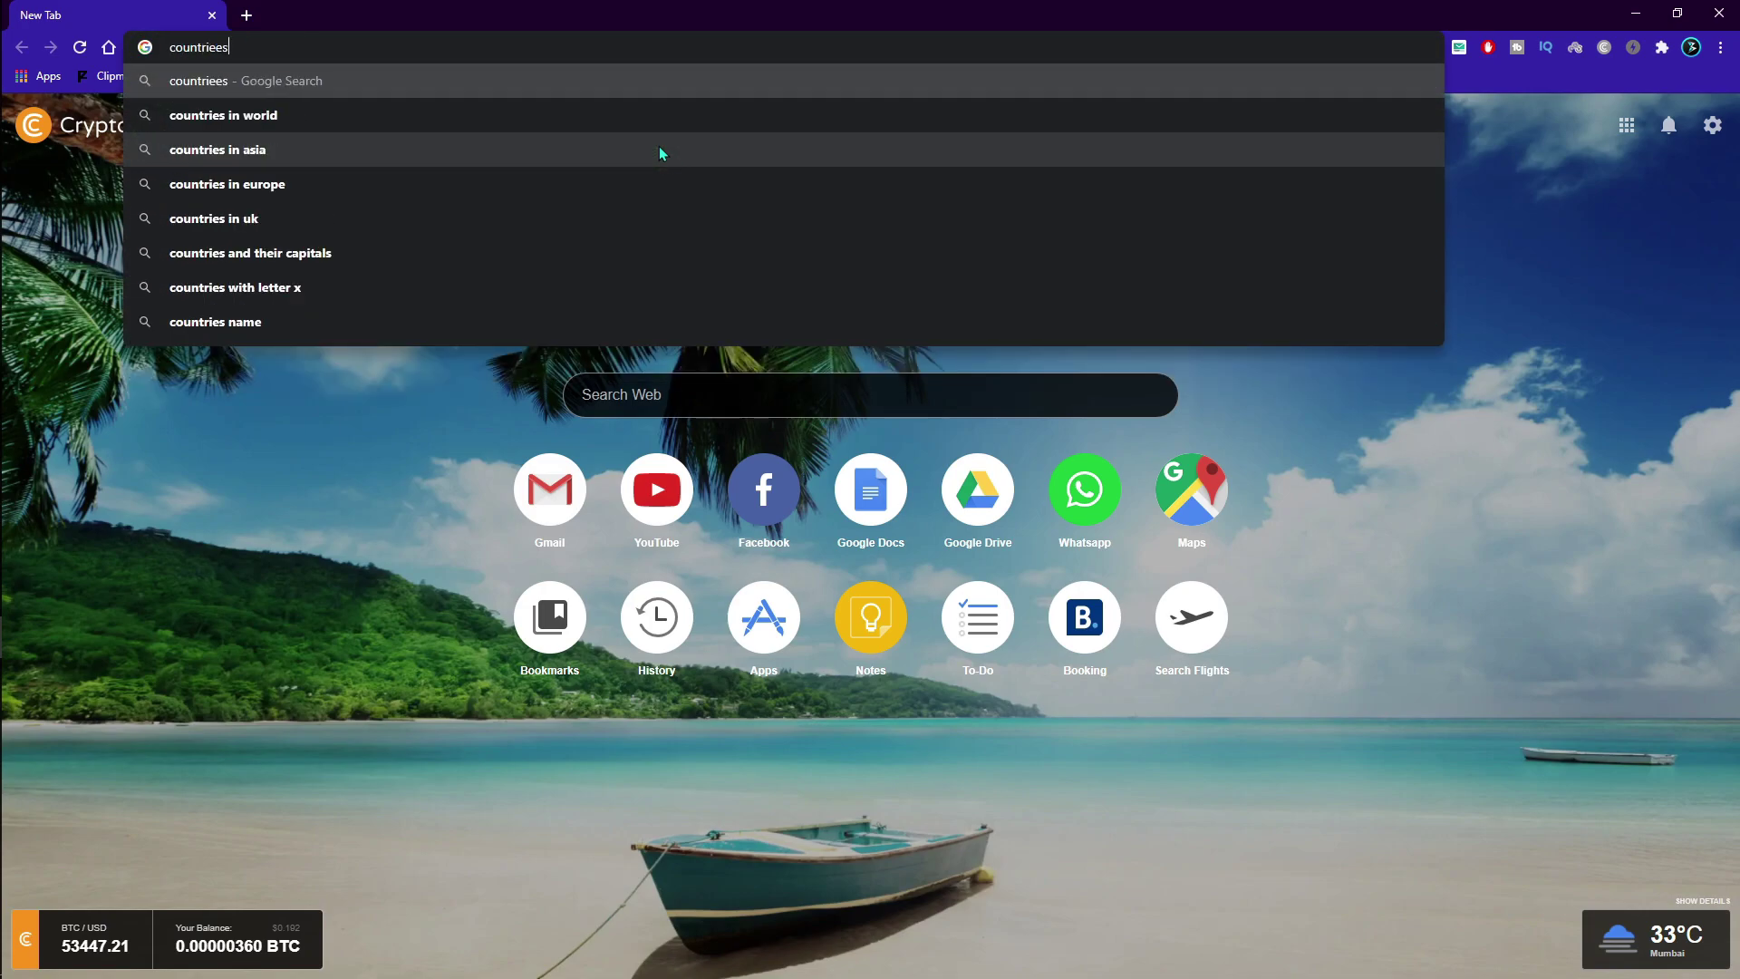
pyautogui.press('BackSpace')
pyautogui.press('BackSpace')
pyautogui.write('s')
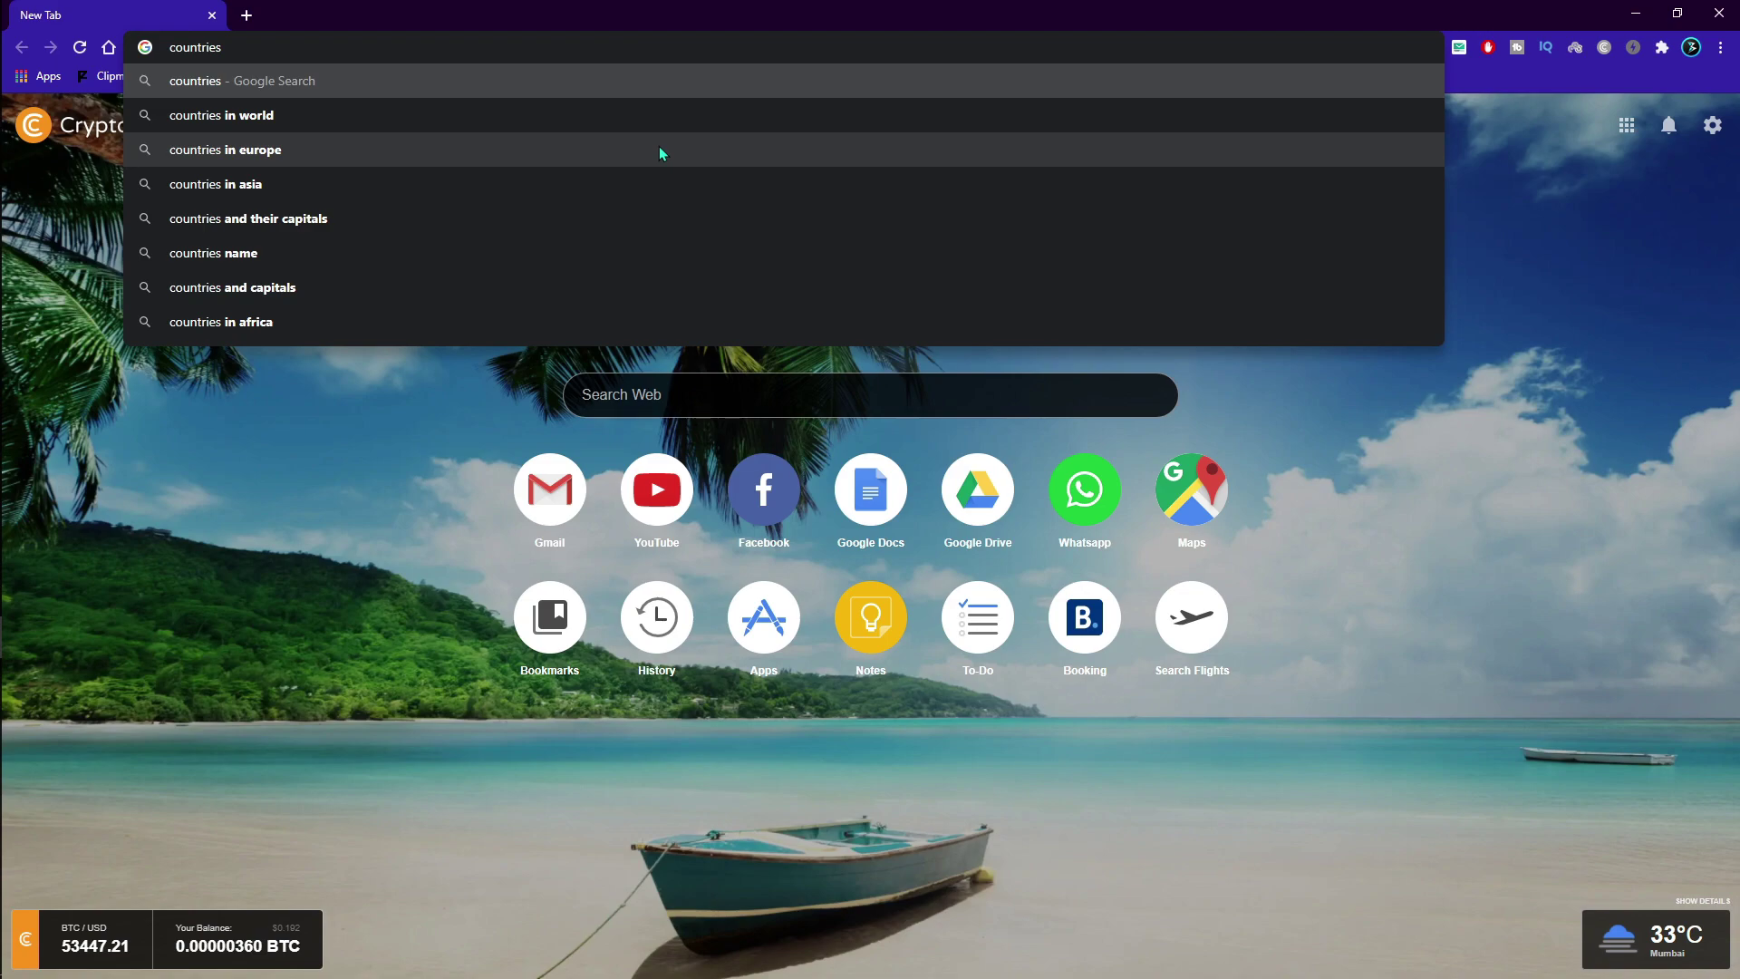
pyautogui.write(' in the morn')
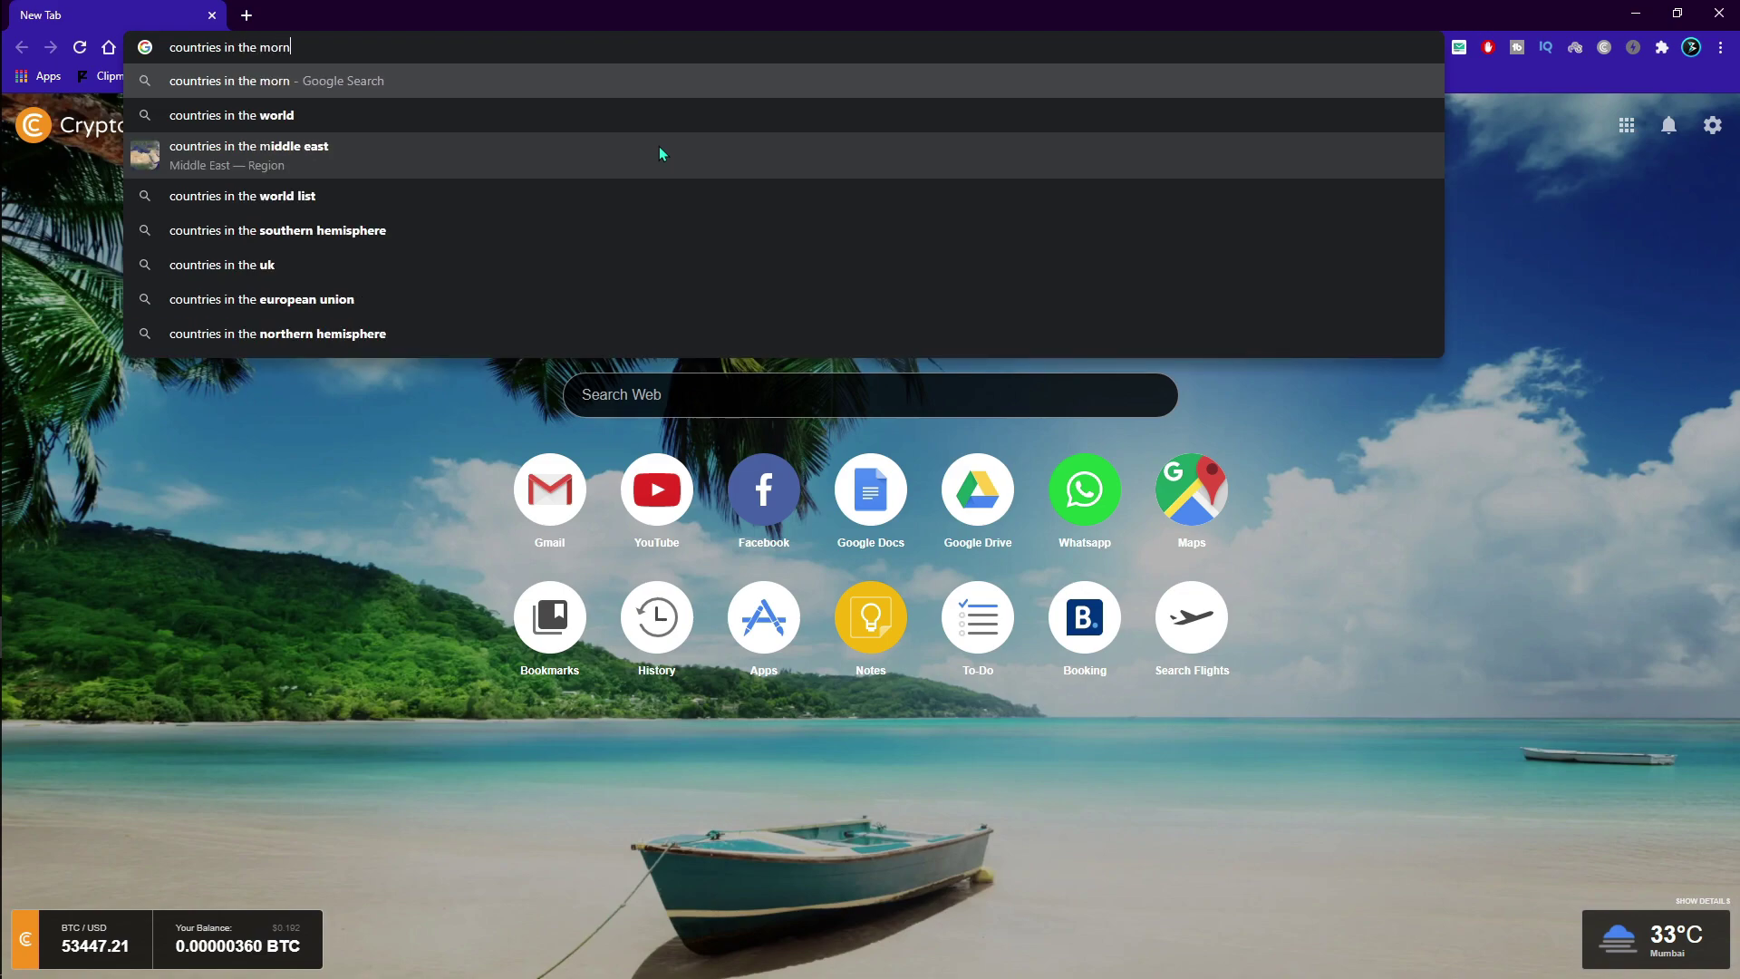
pyautogui.write('ing')
pyautogui.press('Return')
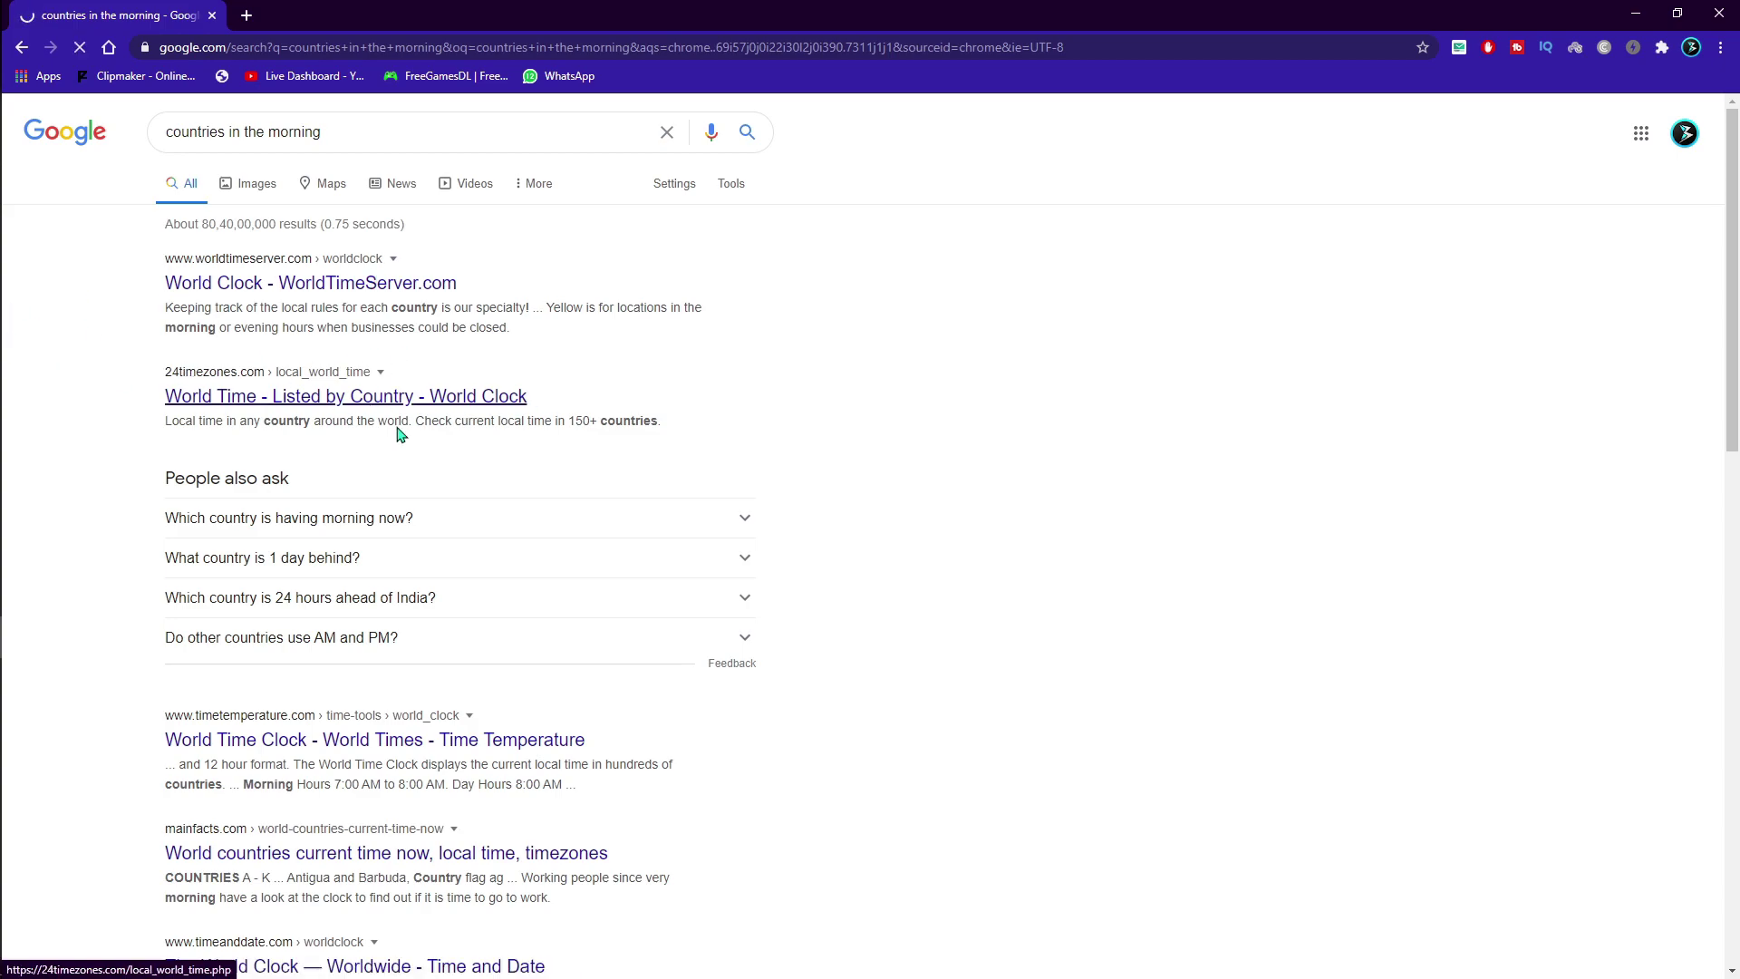
# Open the World Clock result from WorldTimeServer.com and look up the current time in Amsterdam.
pyautogui.click(400, 284)
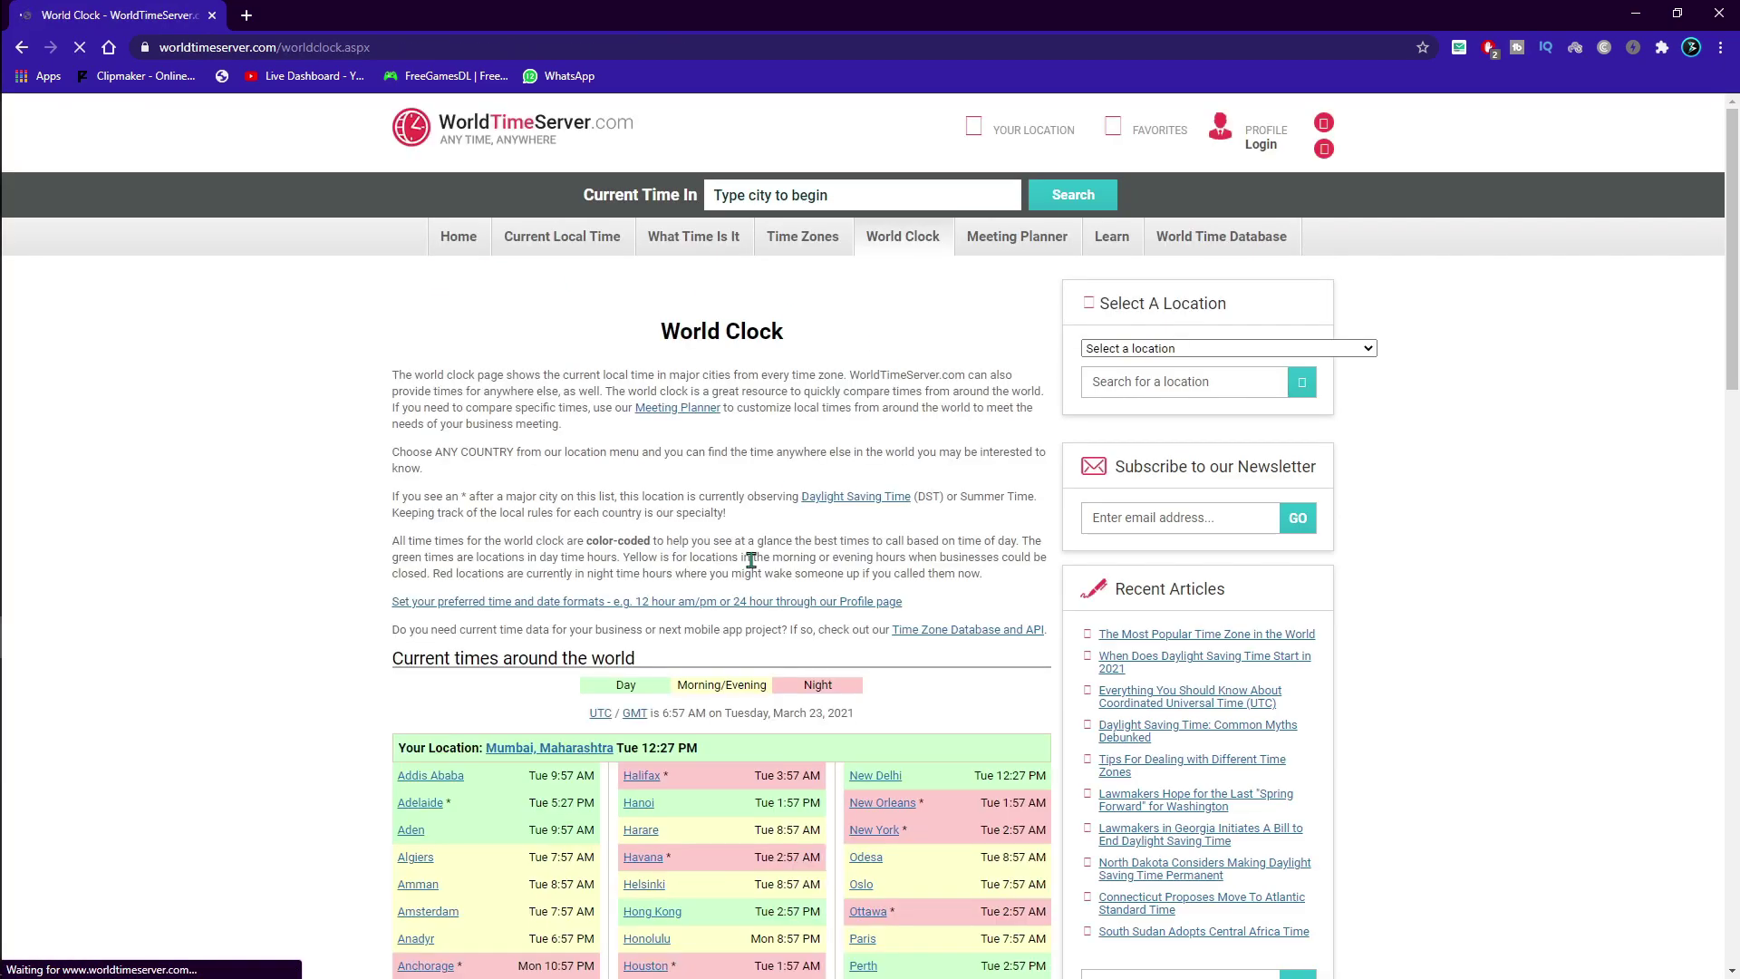
pyautogui.scroll(-4, 751, 559)
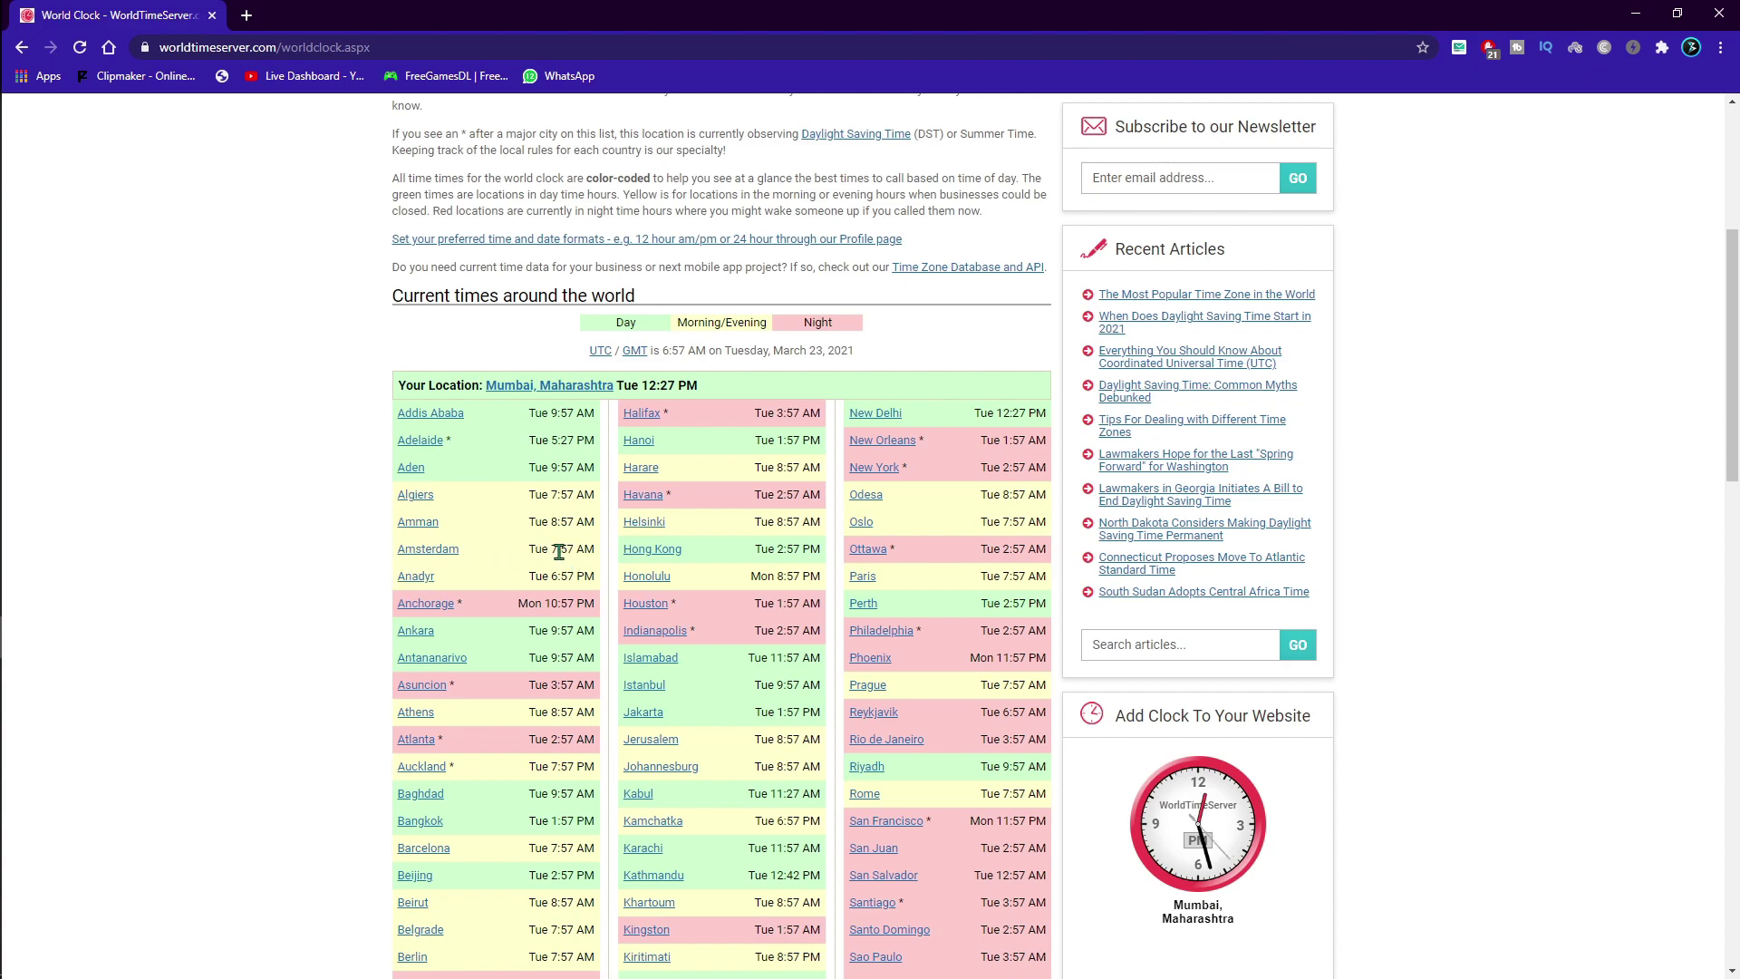
pyautogui.moveTo(550, 552); pyautogui.dragTo(585, 552)
# Switch back to GeForce NOW, set the server location to EU Southeast, and choose the Competitive streaming quality.
pyautogui.hotkey('alt', 'Tab')
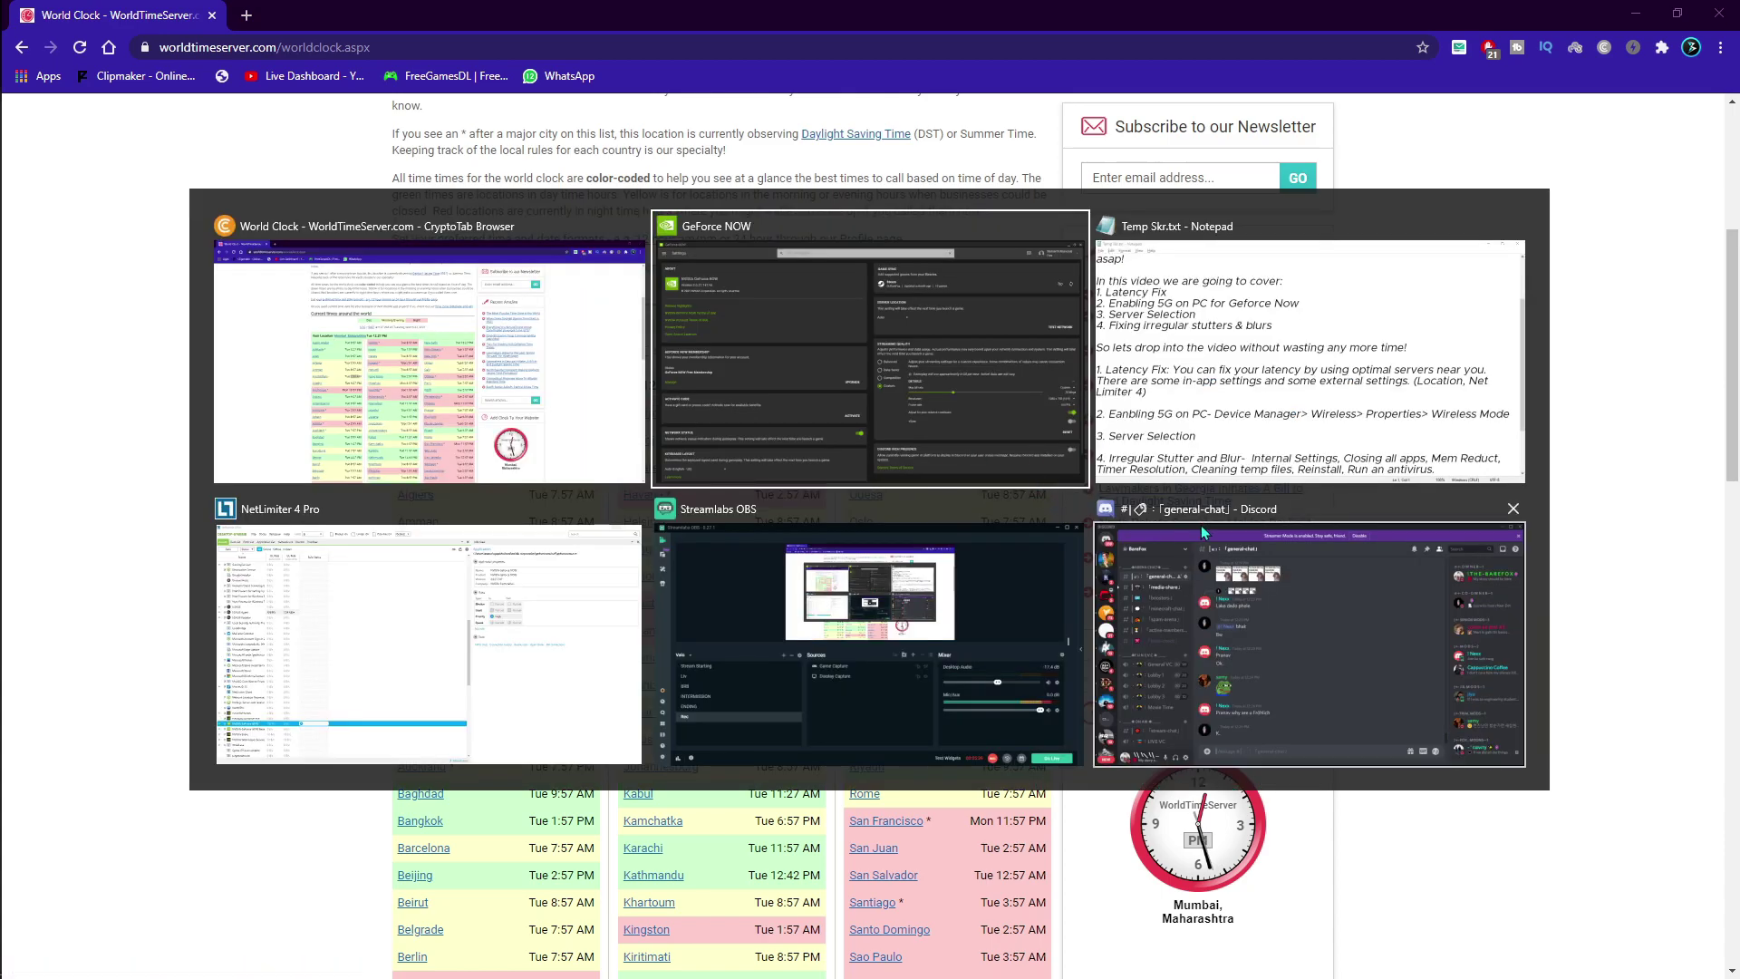
pyautogui.click(819, 330)
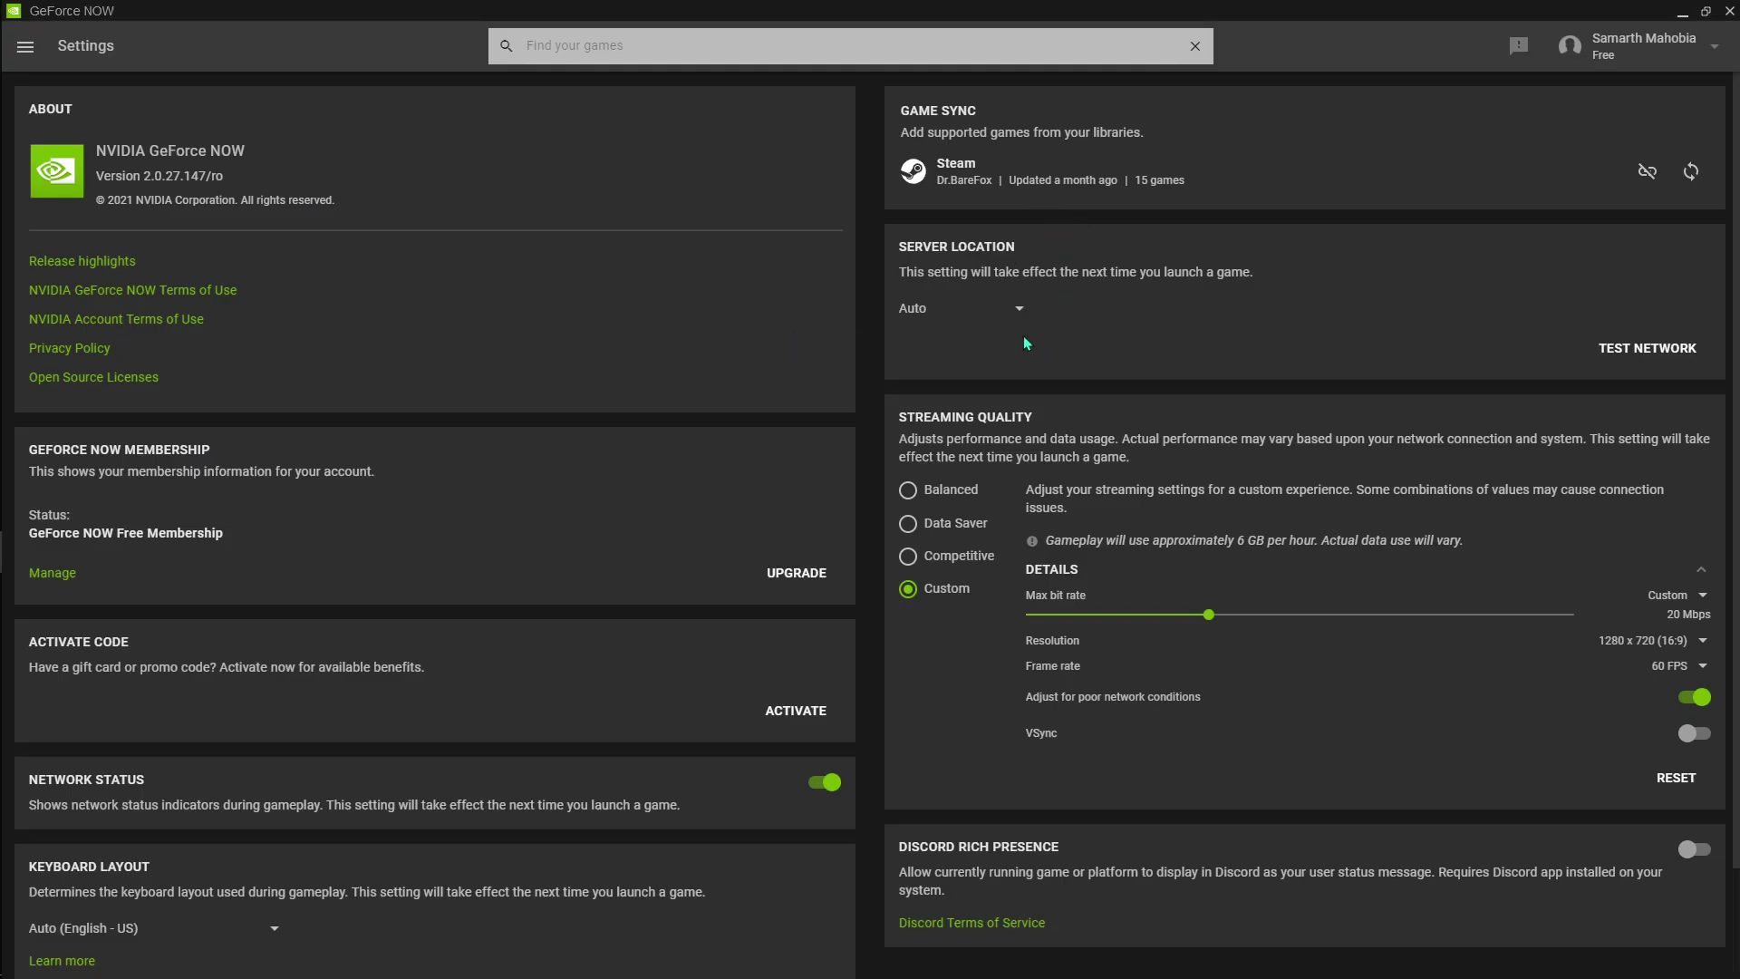
pyautogui.click(1010, 316)
pyautogui.scroll(-4, 974, 358)
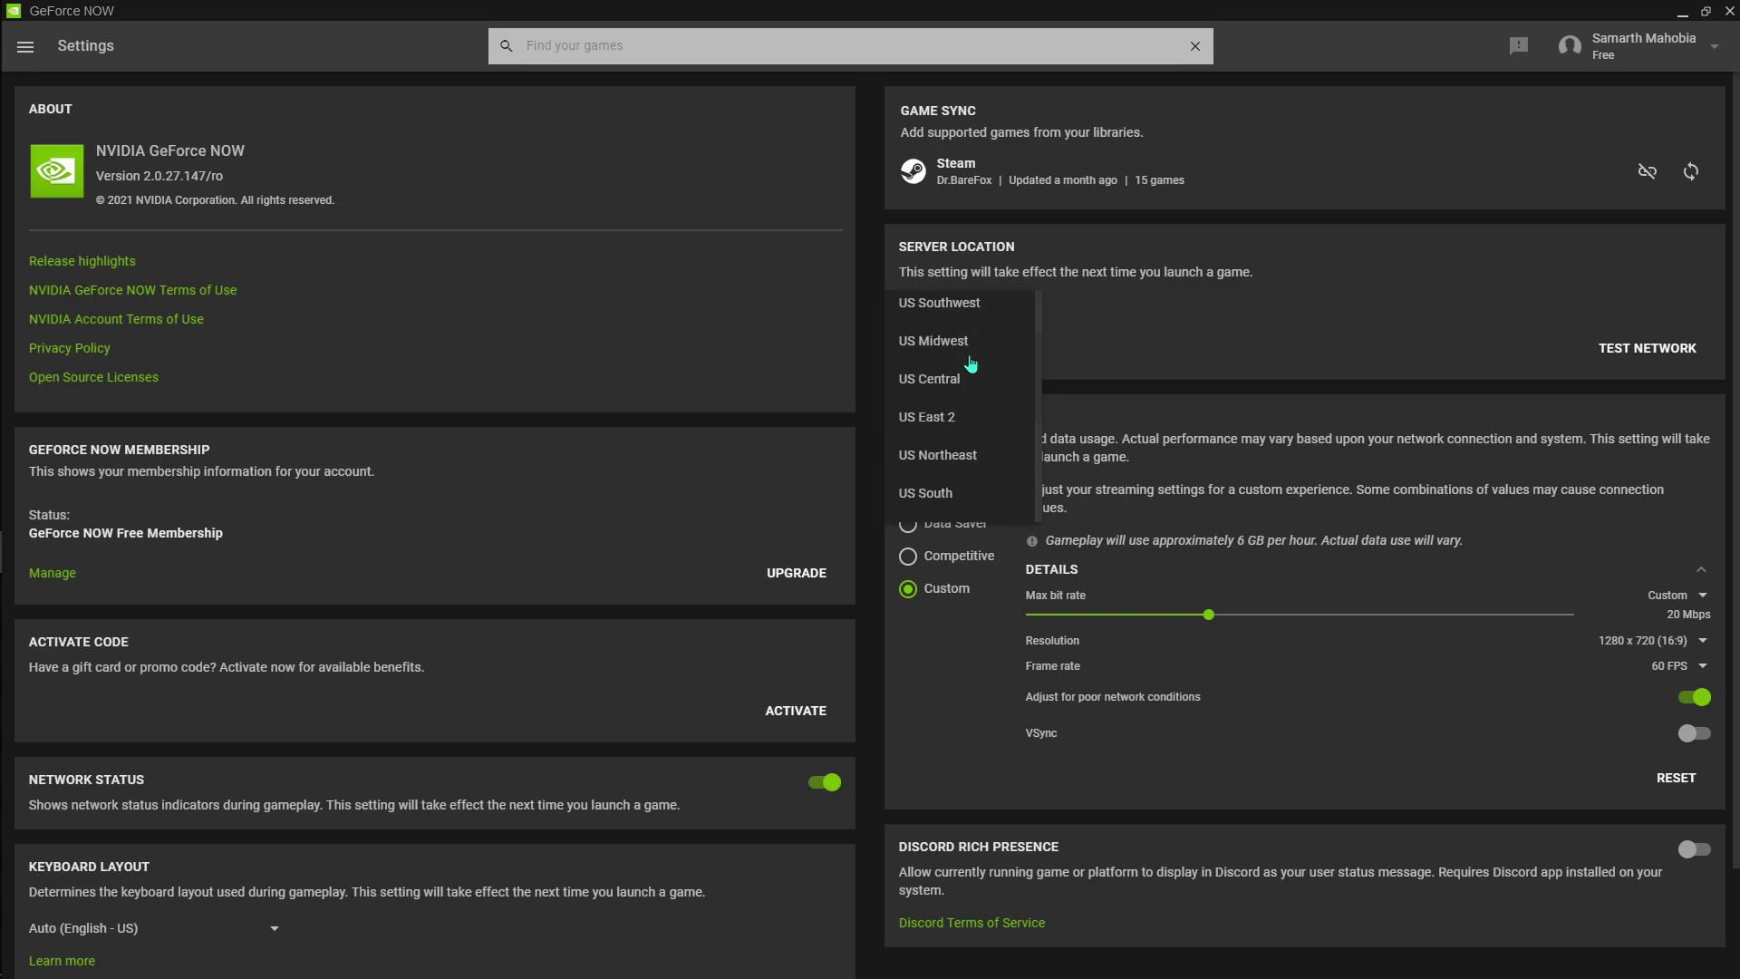
pyautogui.scroll(4, 970, 362)
pyautogui.scroll(-9, 960, 399)
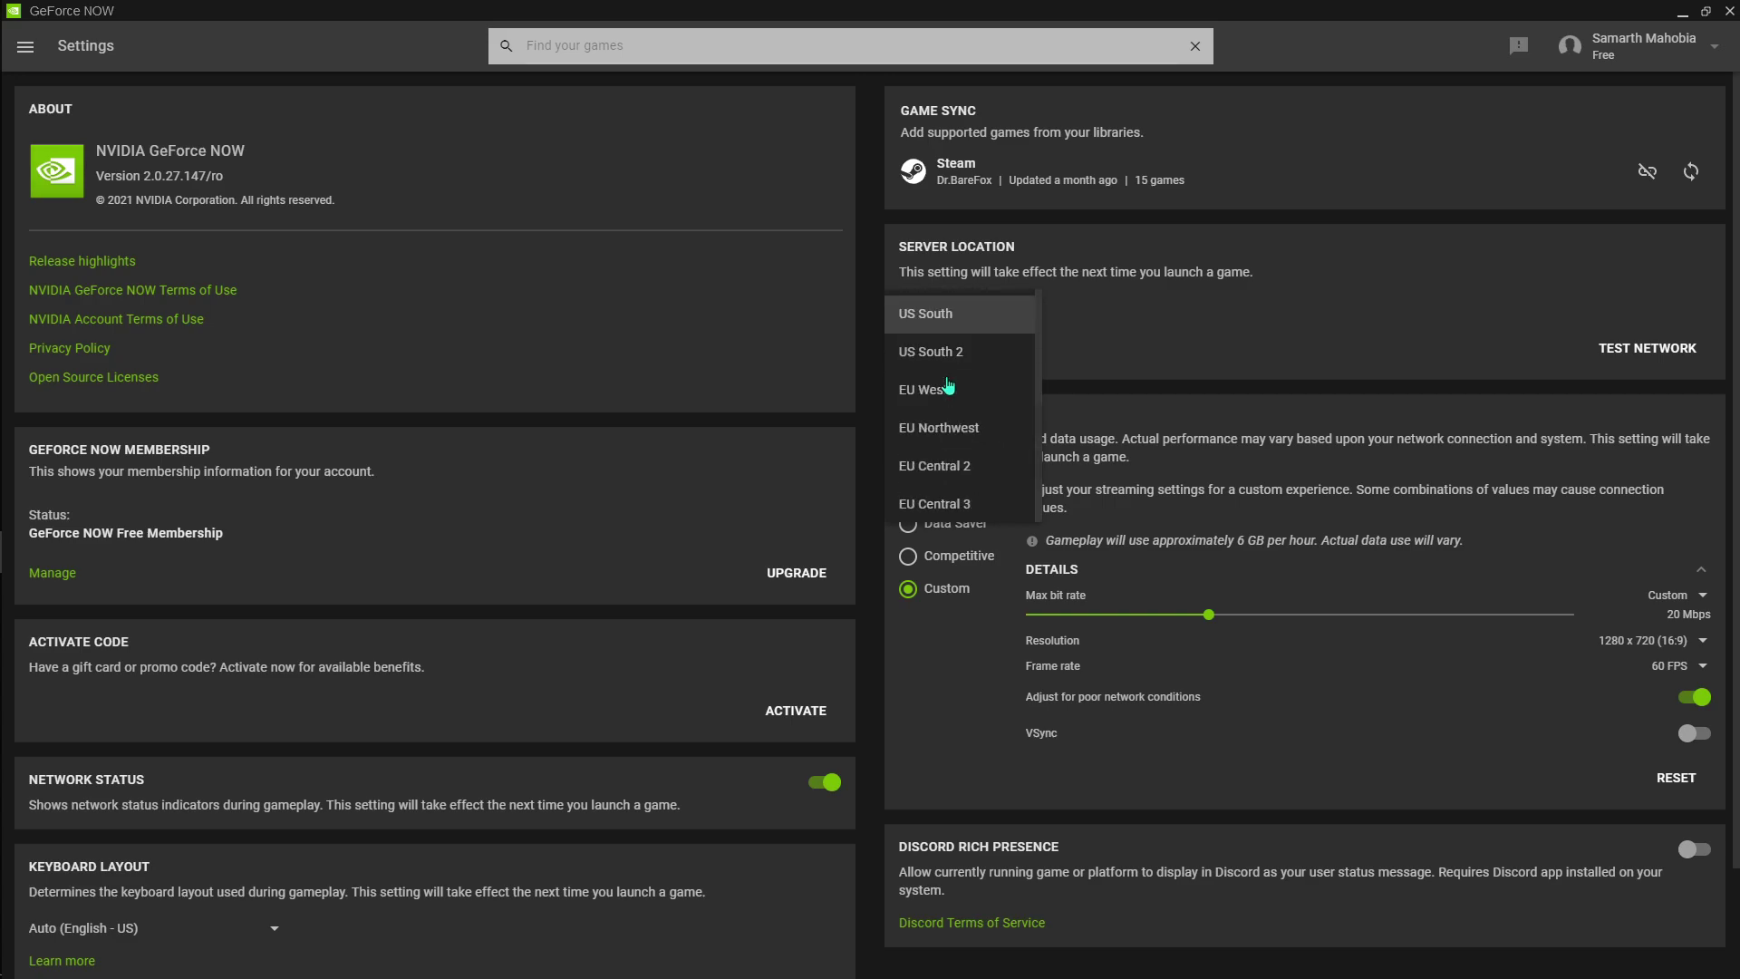
pyautogui.click(947, 502)
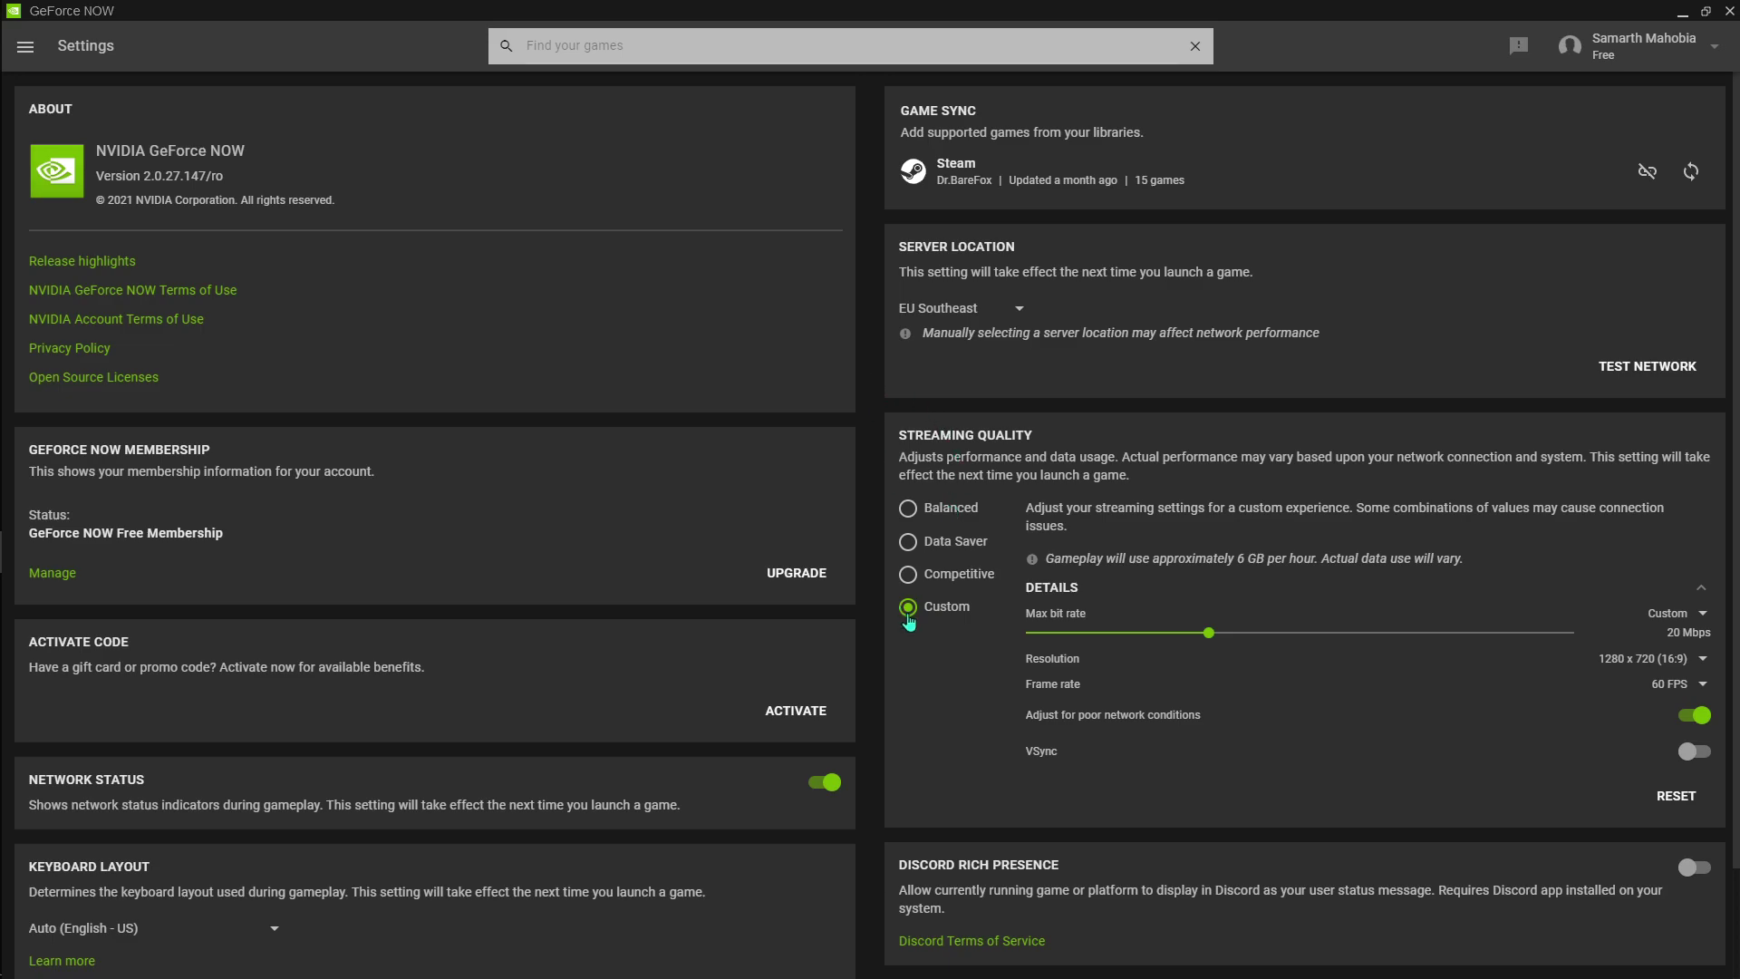
pyautogui.click(909, 574)
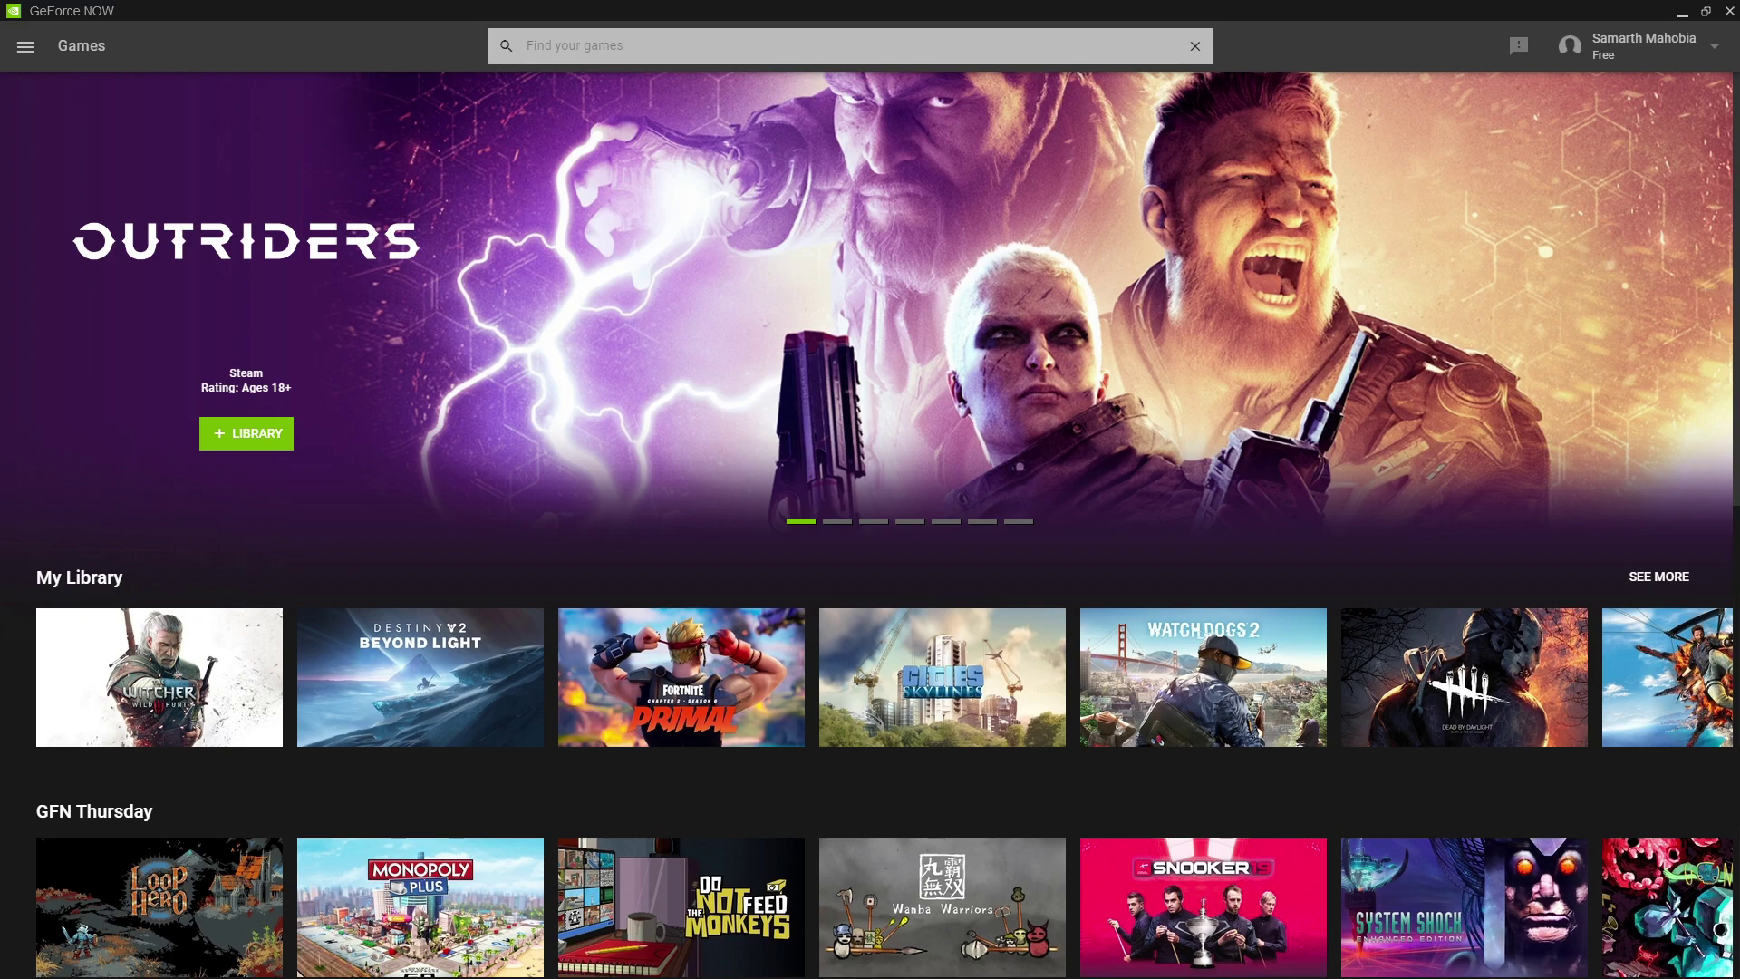
pyautogui.hotkey('alt', 'Tab')
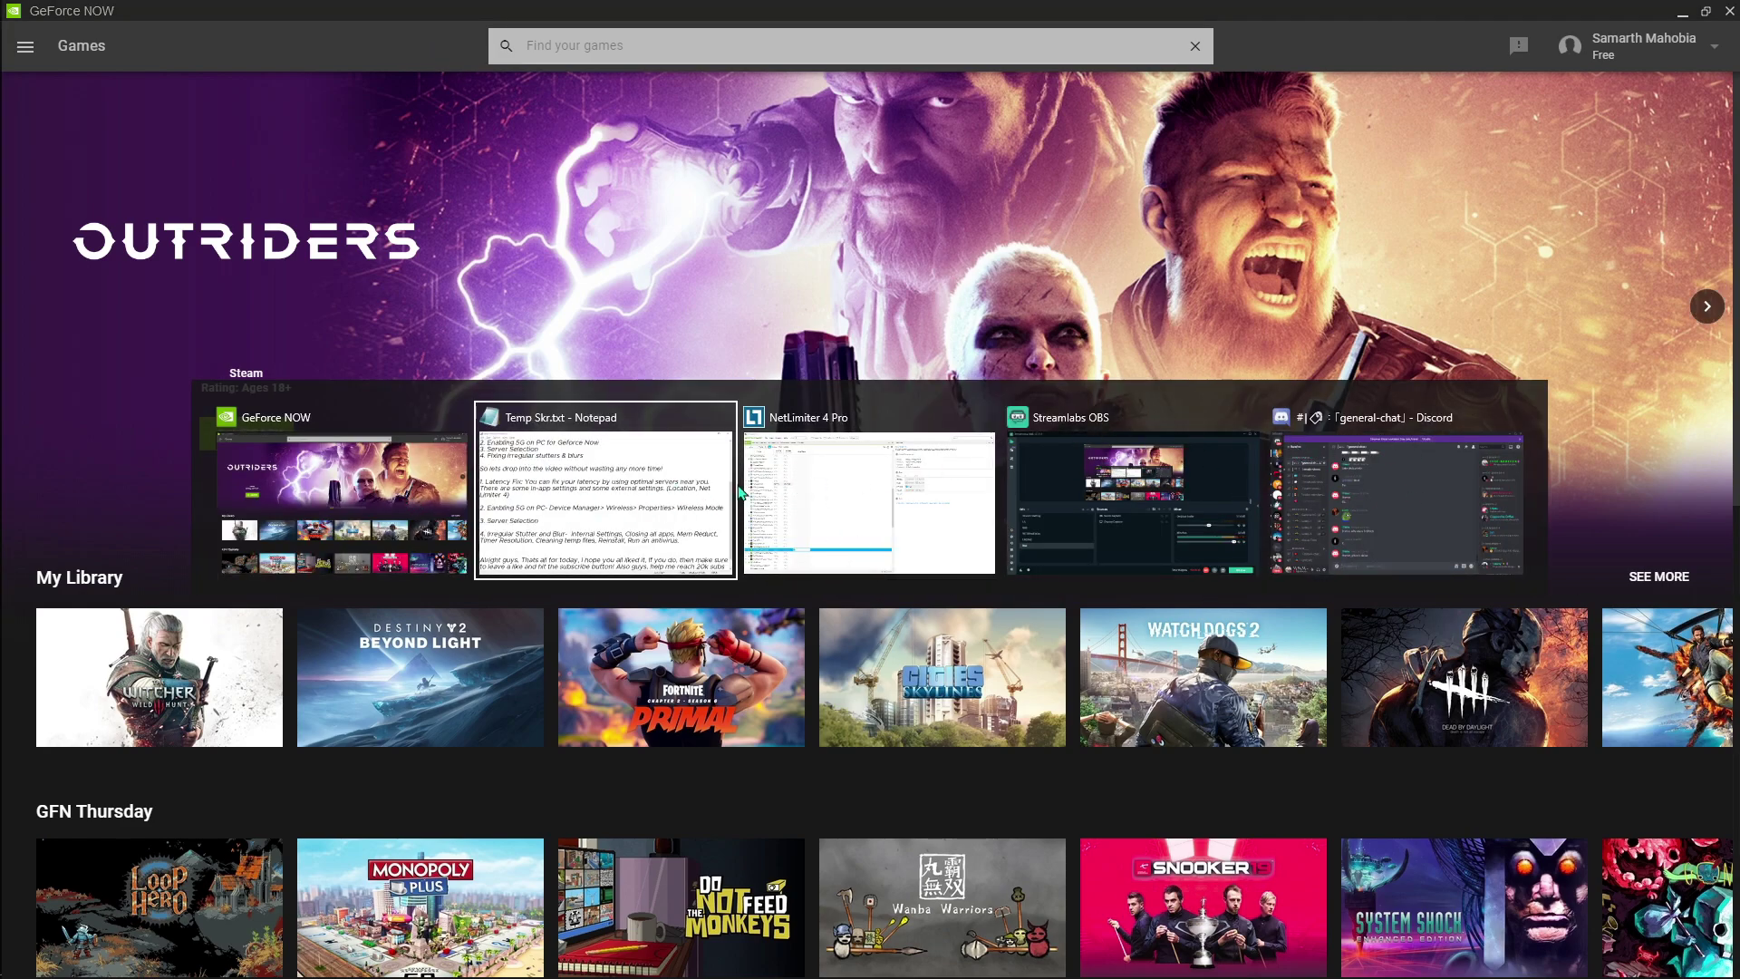
pyautogui.press('Escape')
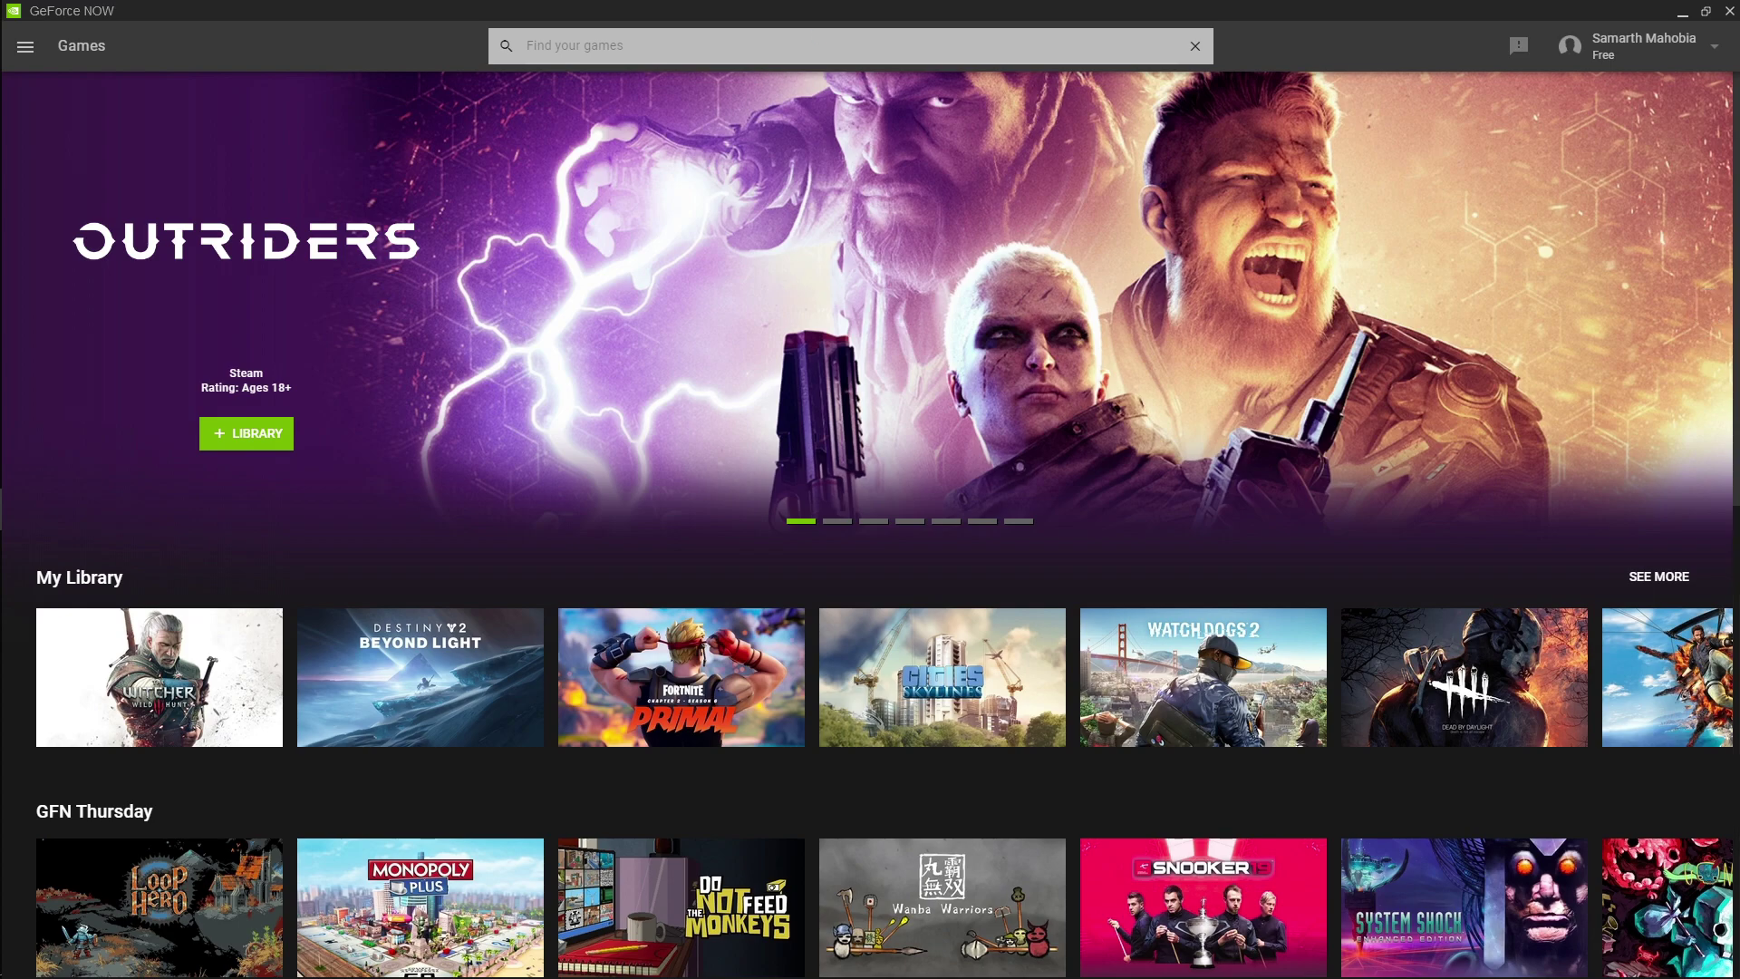
# Search the system for "mem" and open the Mem Reduct utility.
pyautogui.press('super')
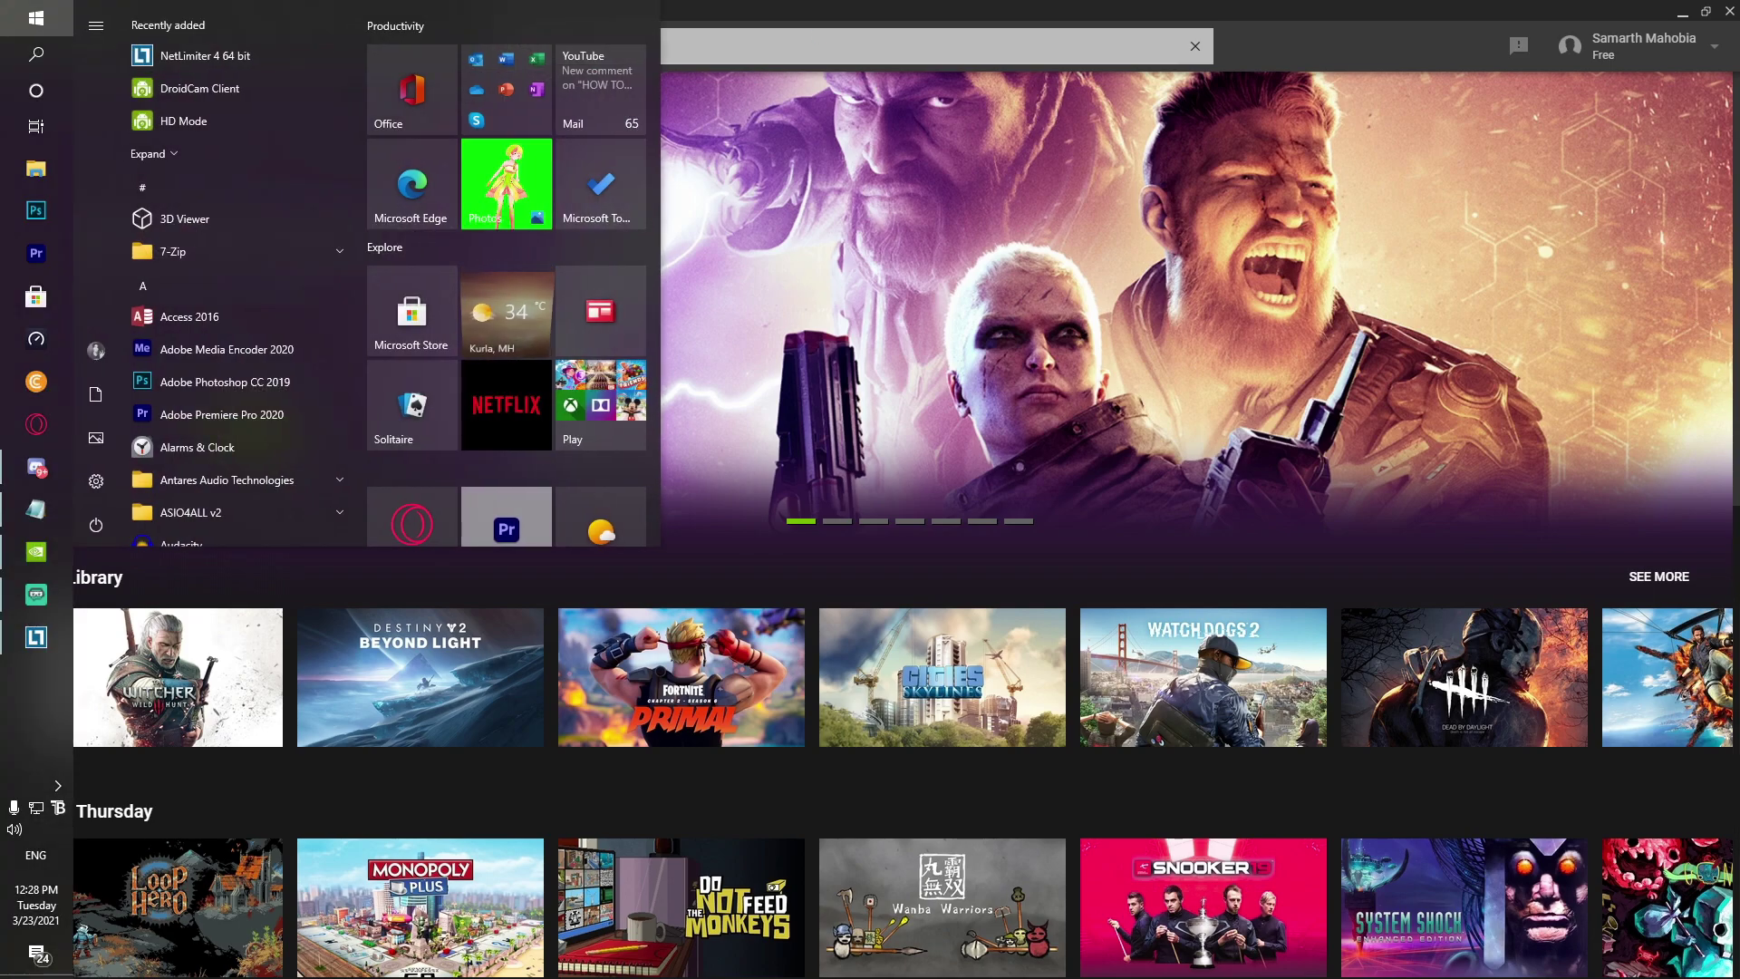
pyautogui.write('mem')
pyautogui.press('Down')
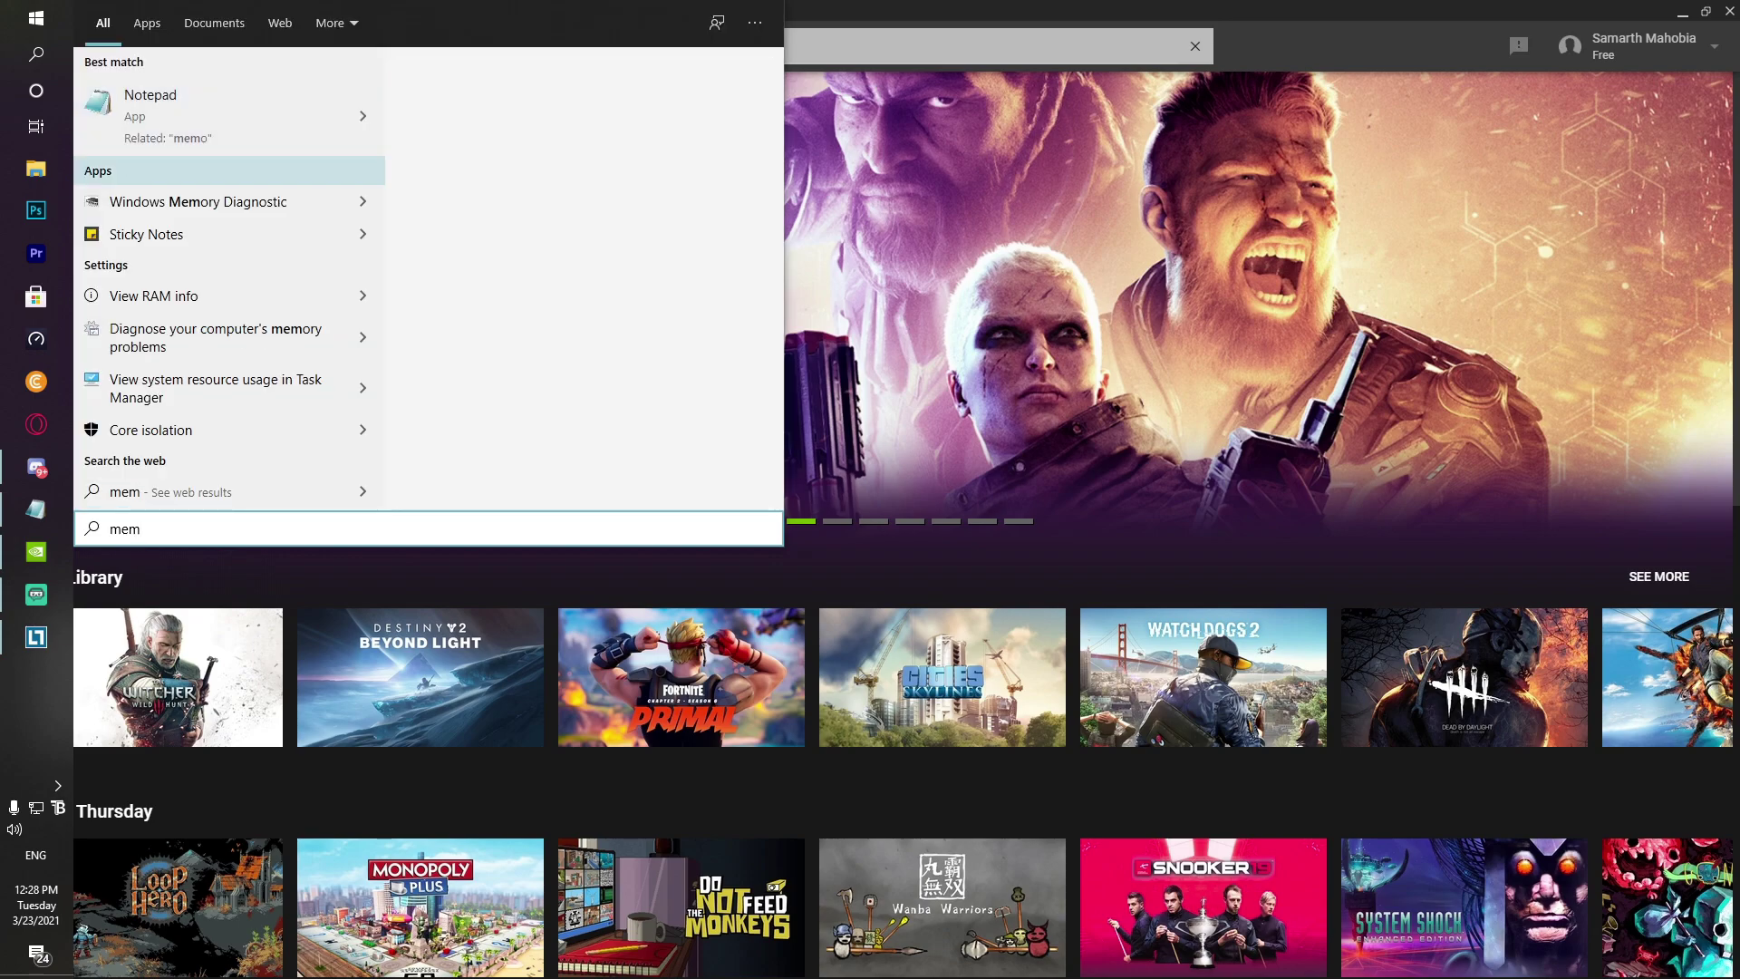
pyautogui.write('re')
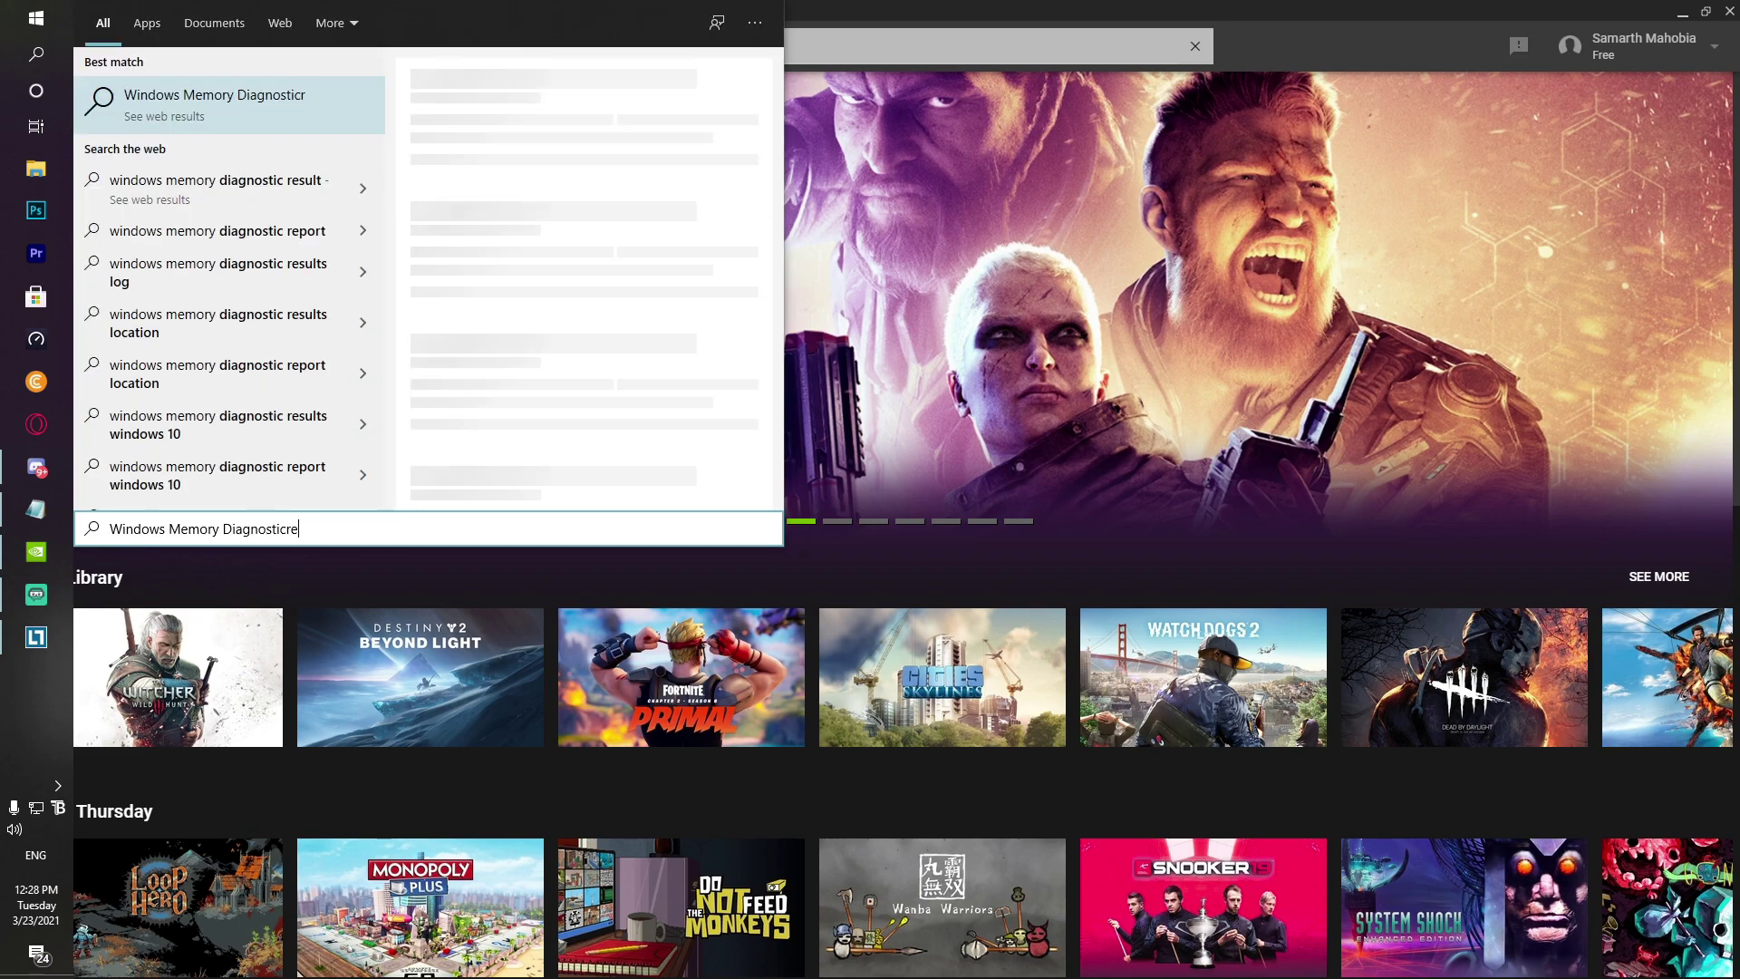
pyautogui.hotkey('ctrl', 'a')
pyautogui.press('BackSpace')
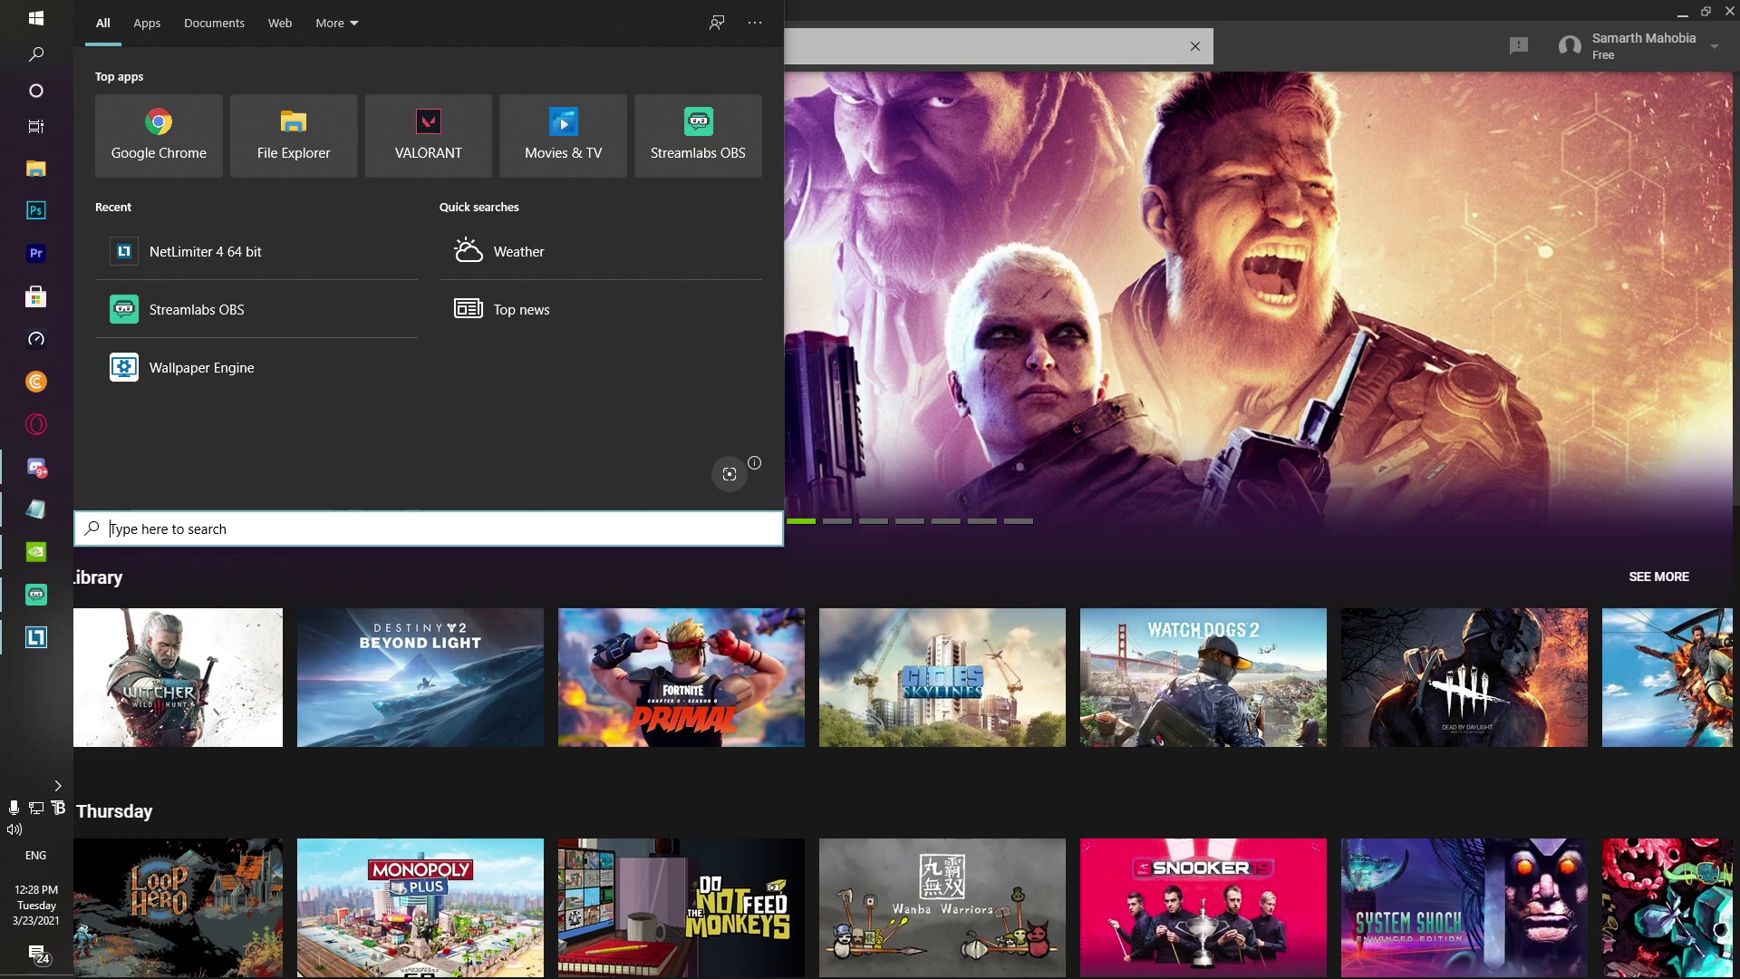
pyautogui.write('mem')
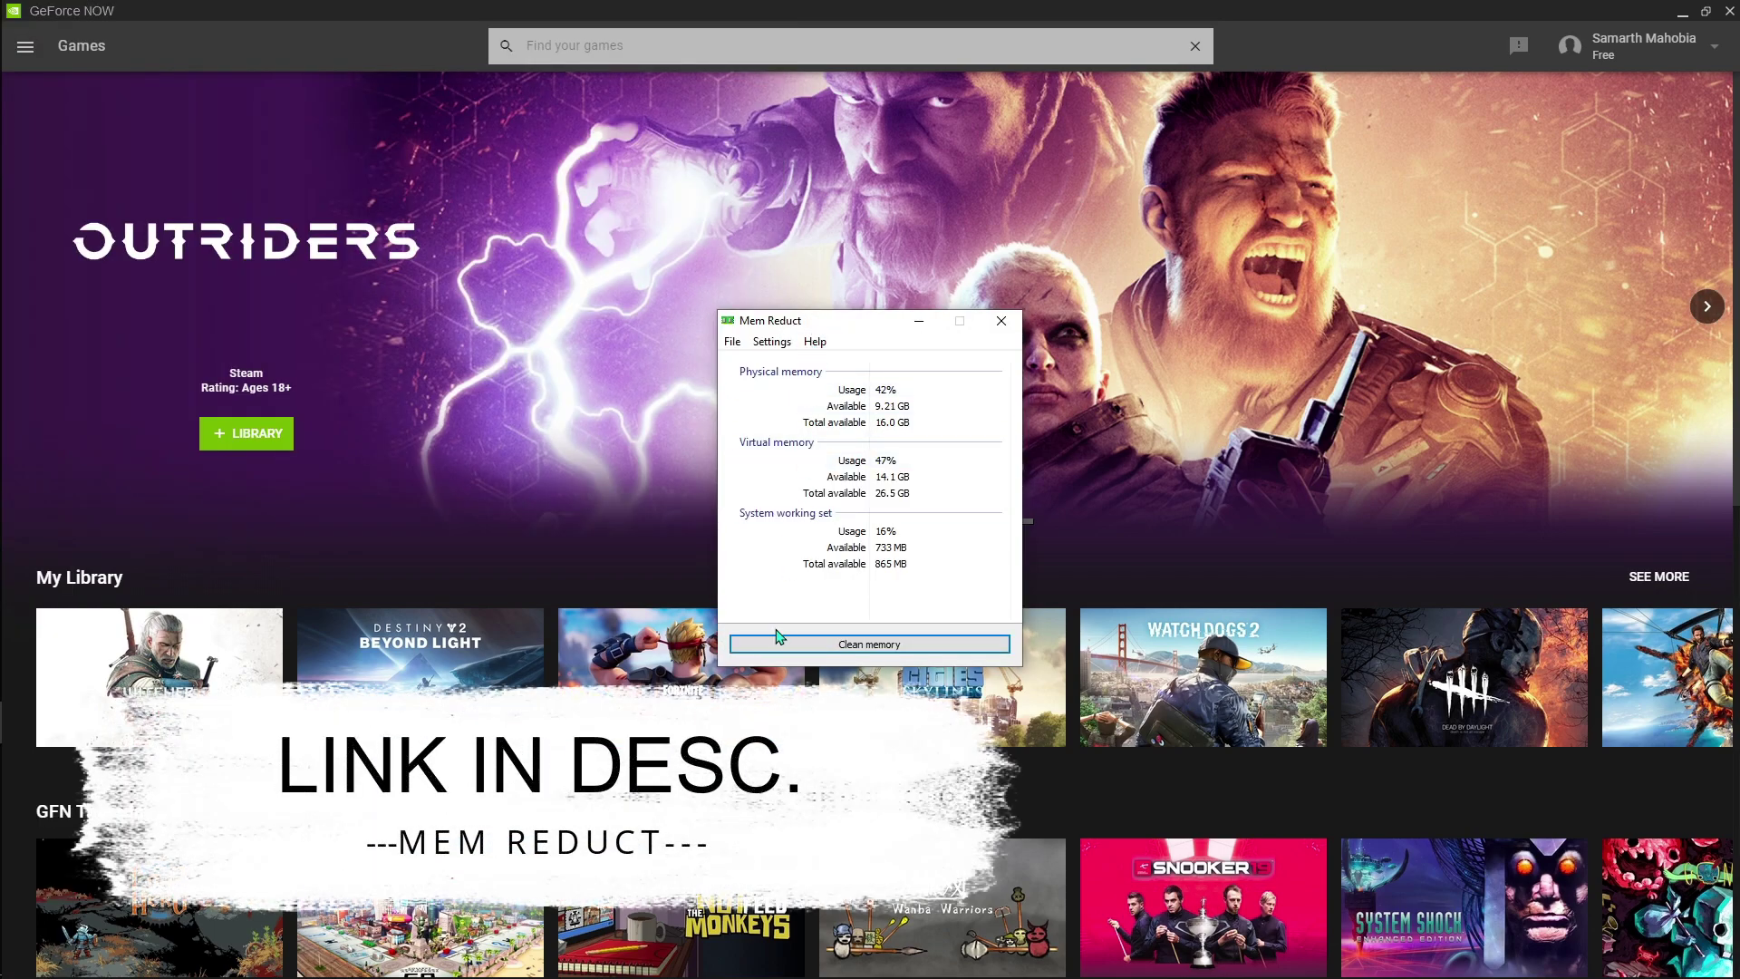
# Clean the system memory with Mem Reduct, confirm the cleaning, and close the utility.
pyautogui.click(852, 644)
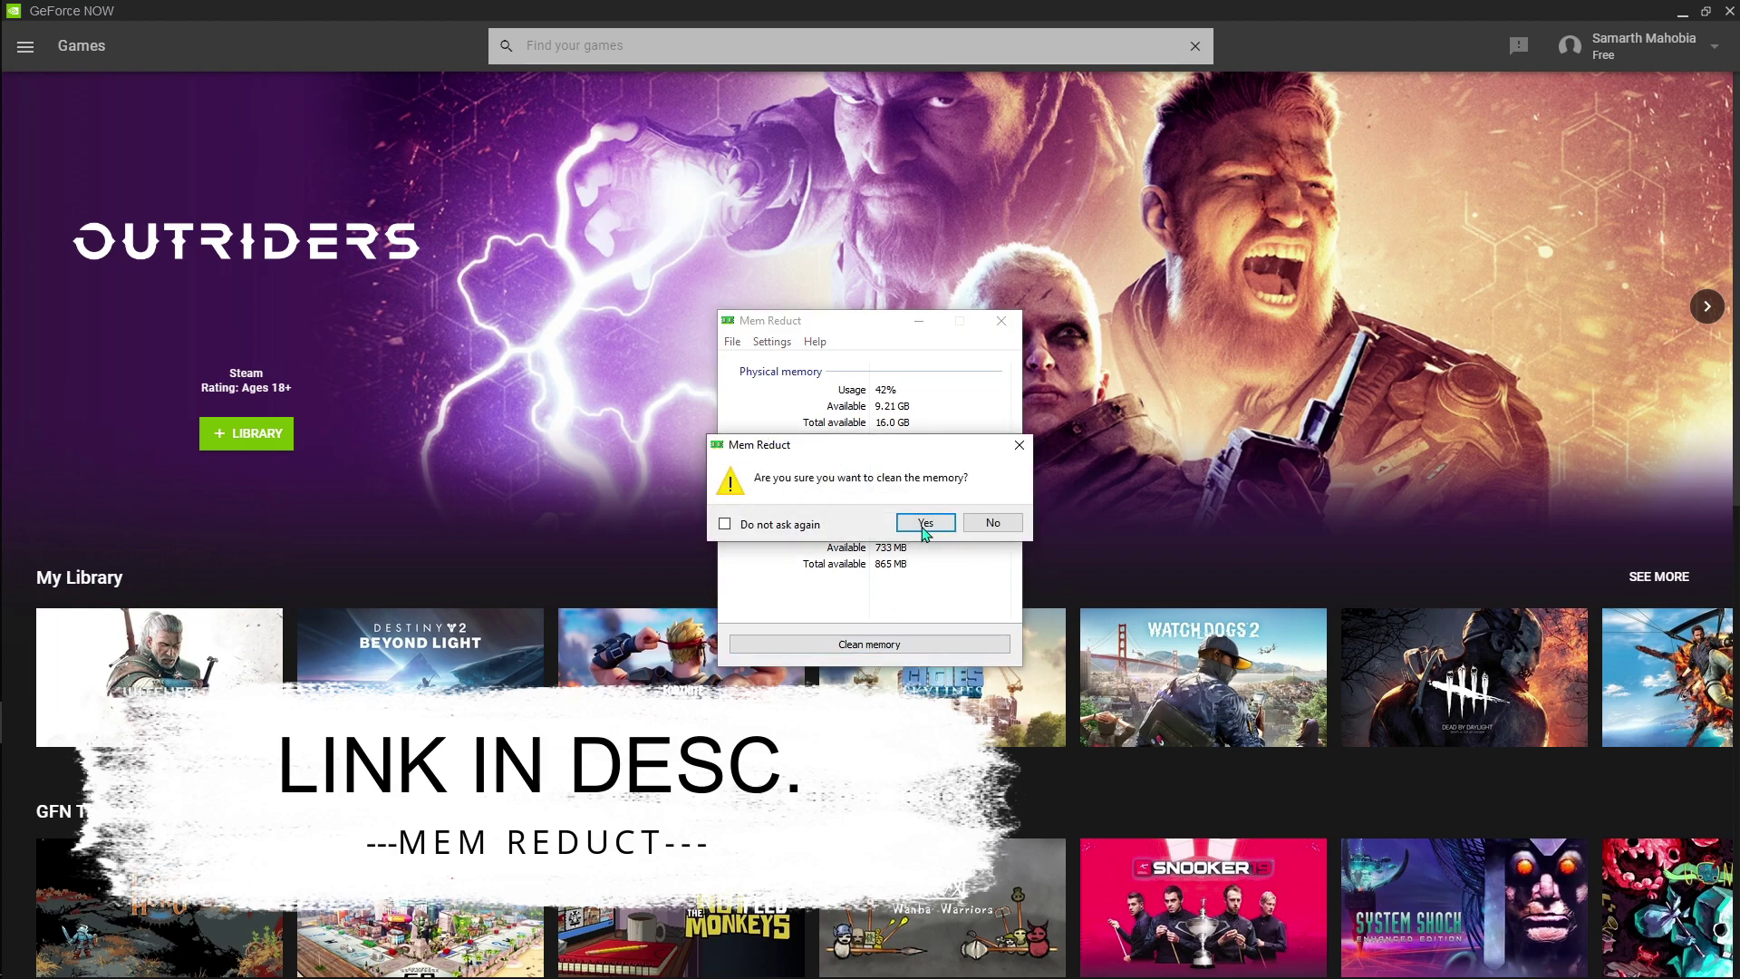
pyautogui.click(923, 526)
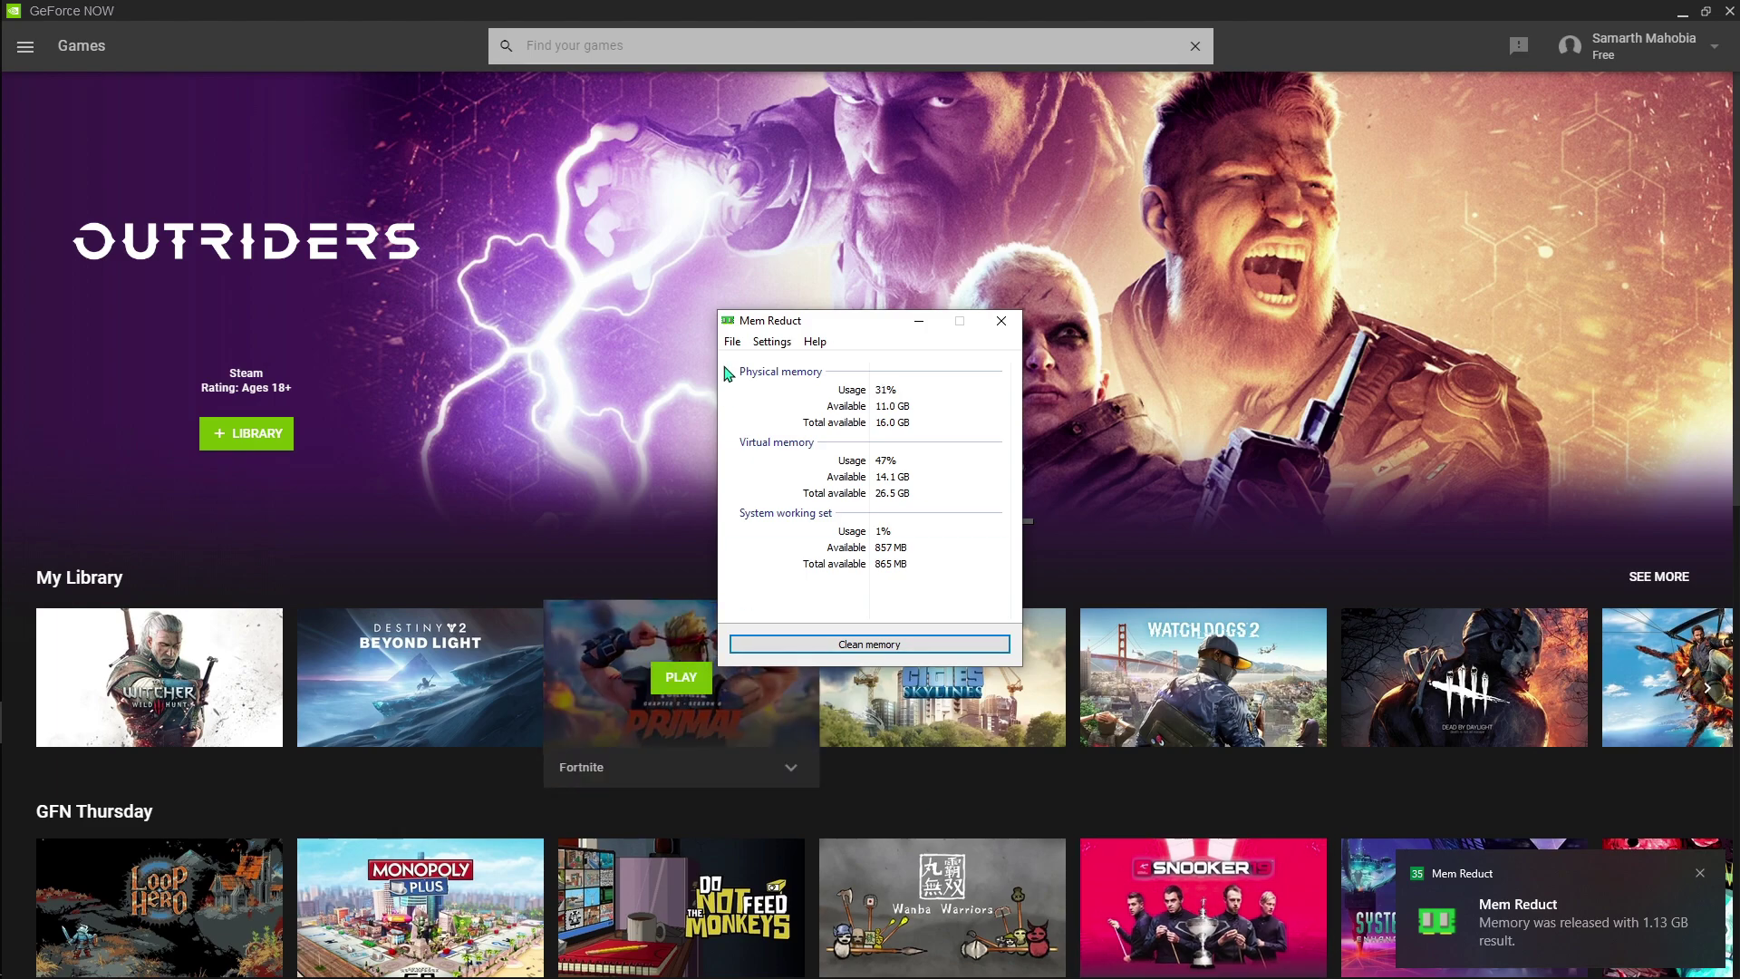
pyautogui.hotkey('alt', 'Tab')
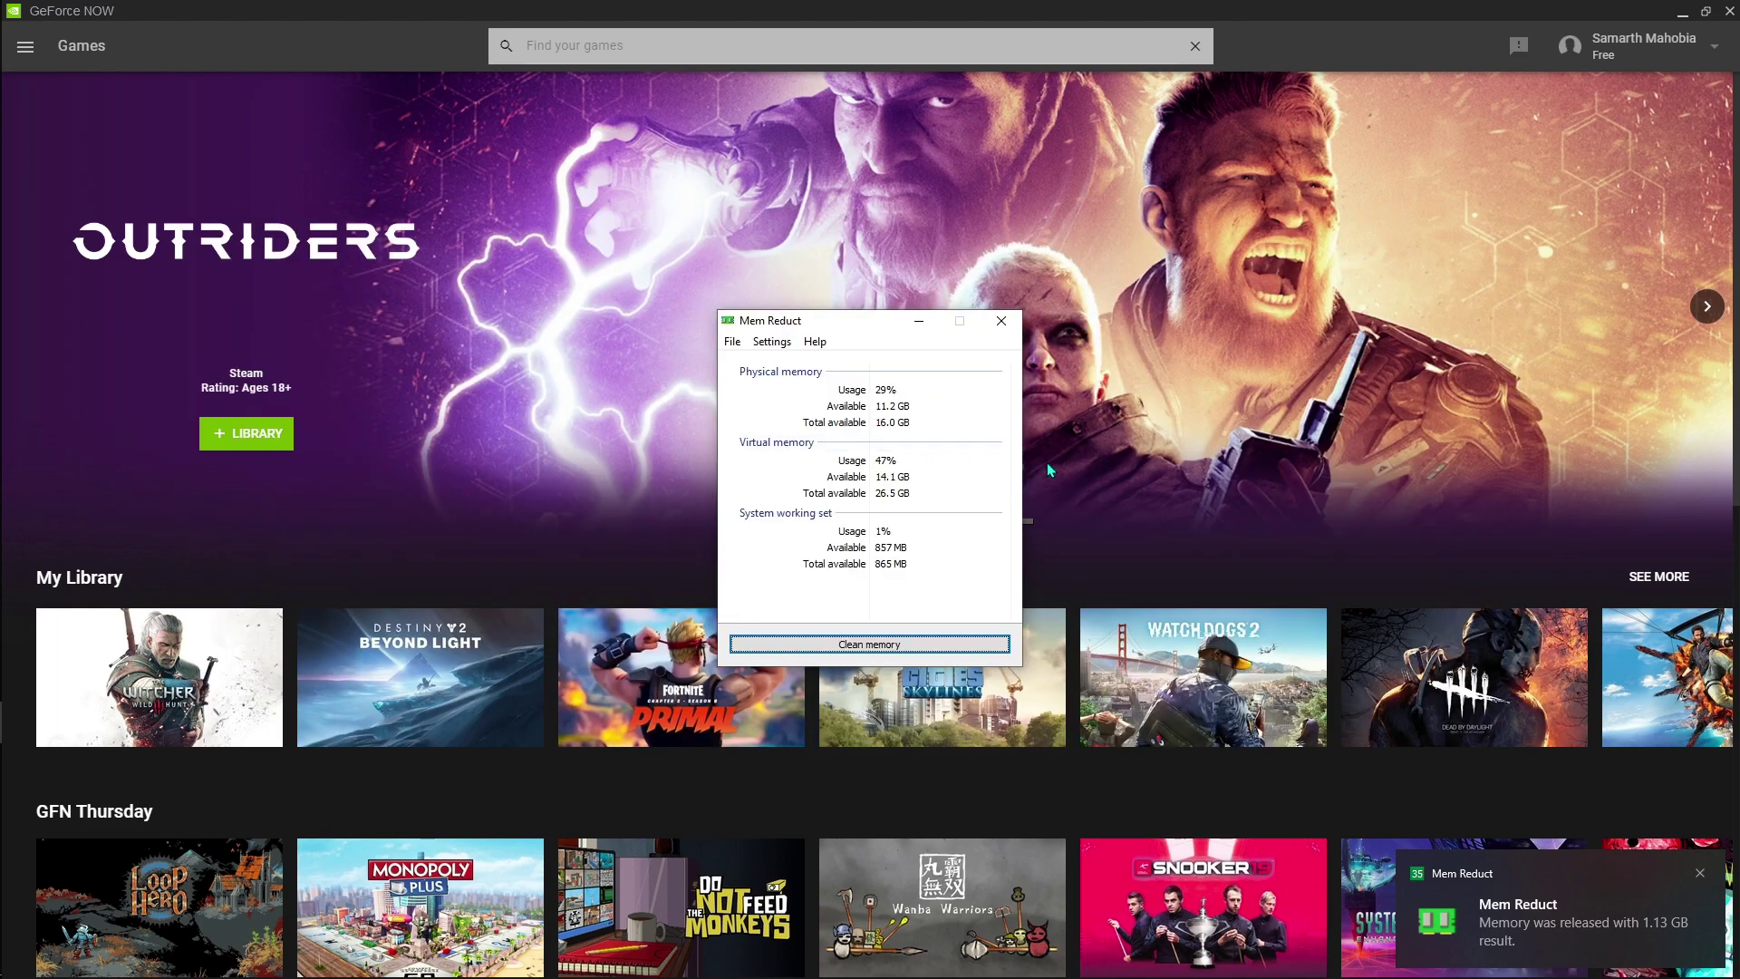
pyautogui.click(1001, 321)
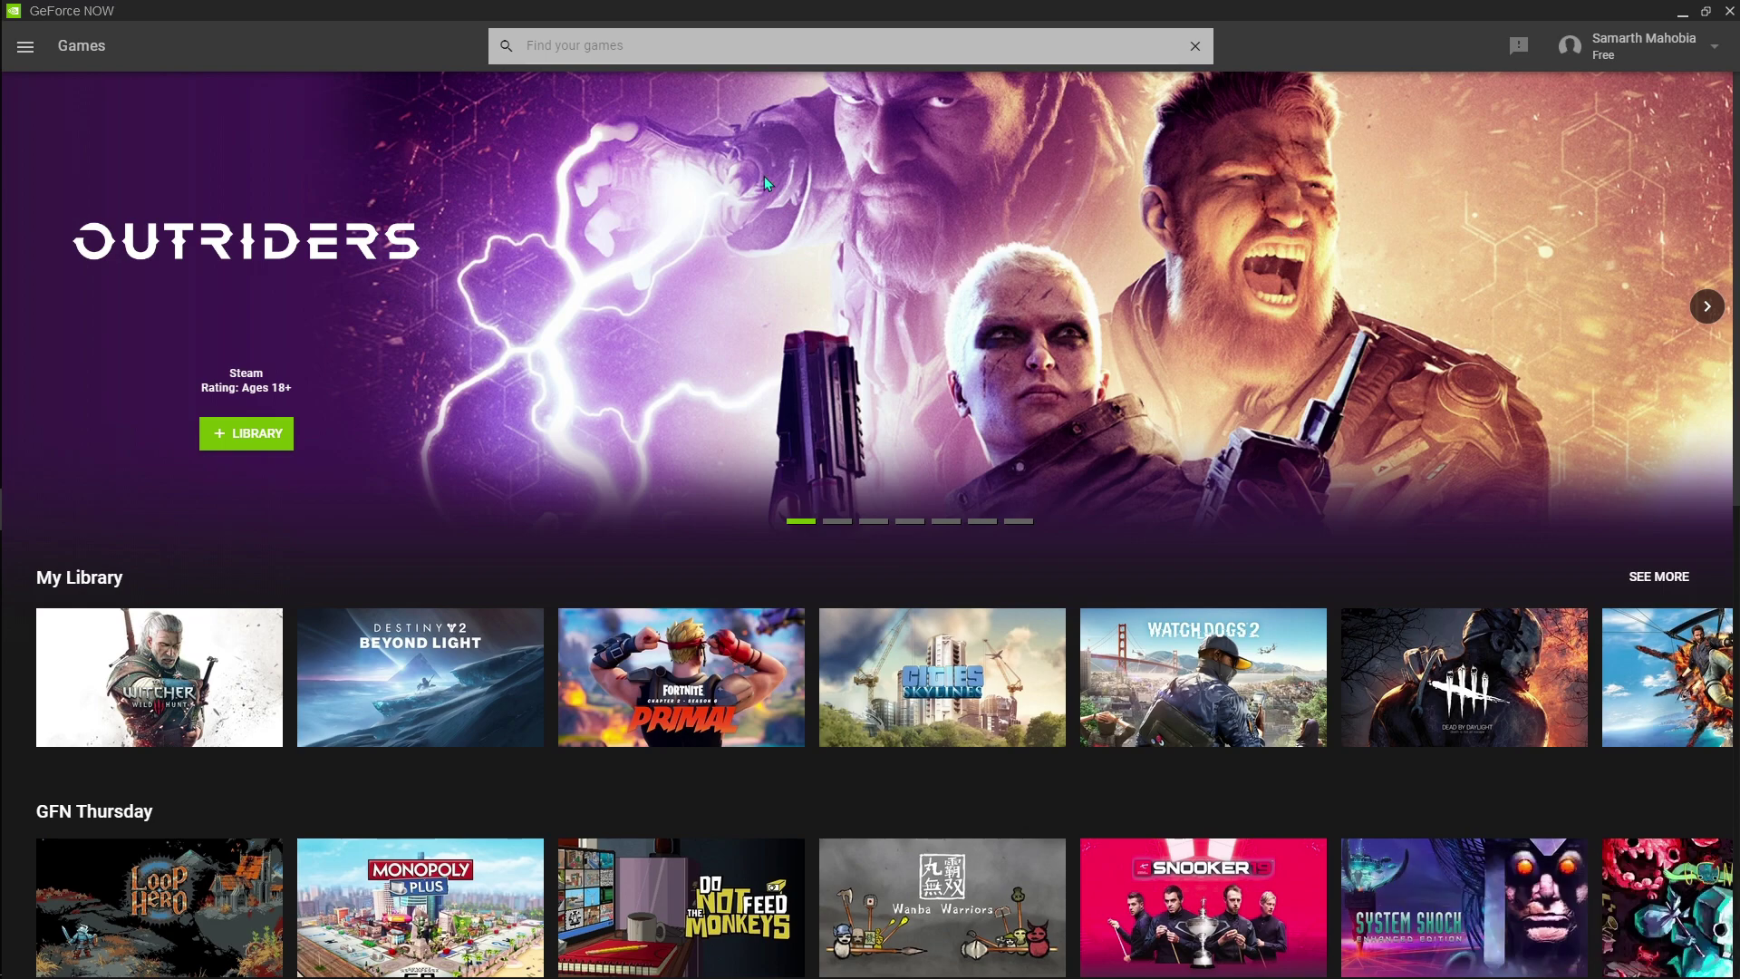
# Search for "timer", open the Set Timer Resolution utility to check the resolution range and current resolution, and close it.
pyautogui.press('super')
pyautogui.write('timer')
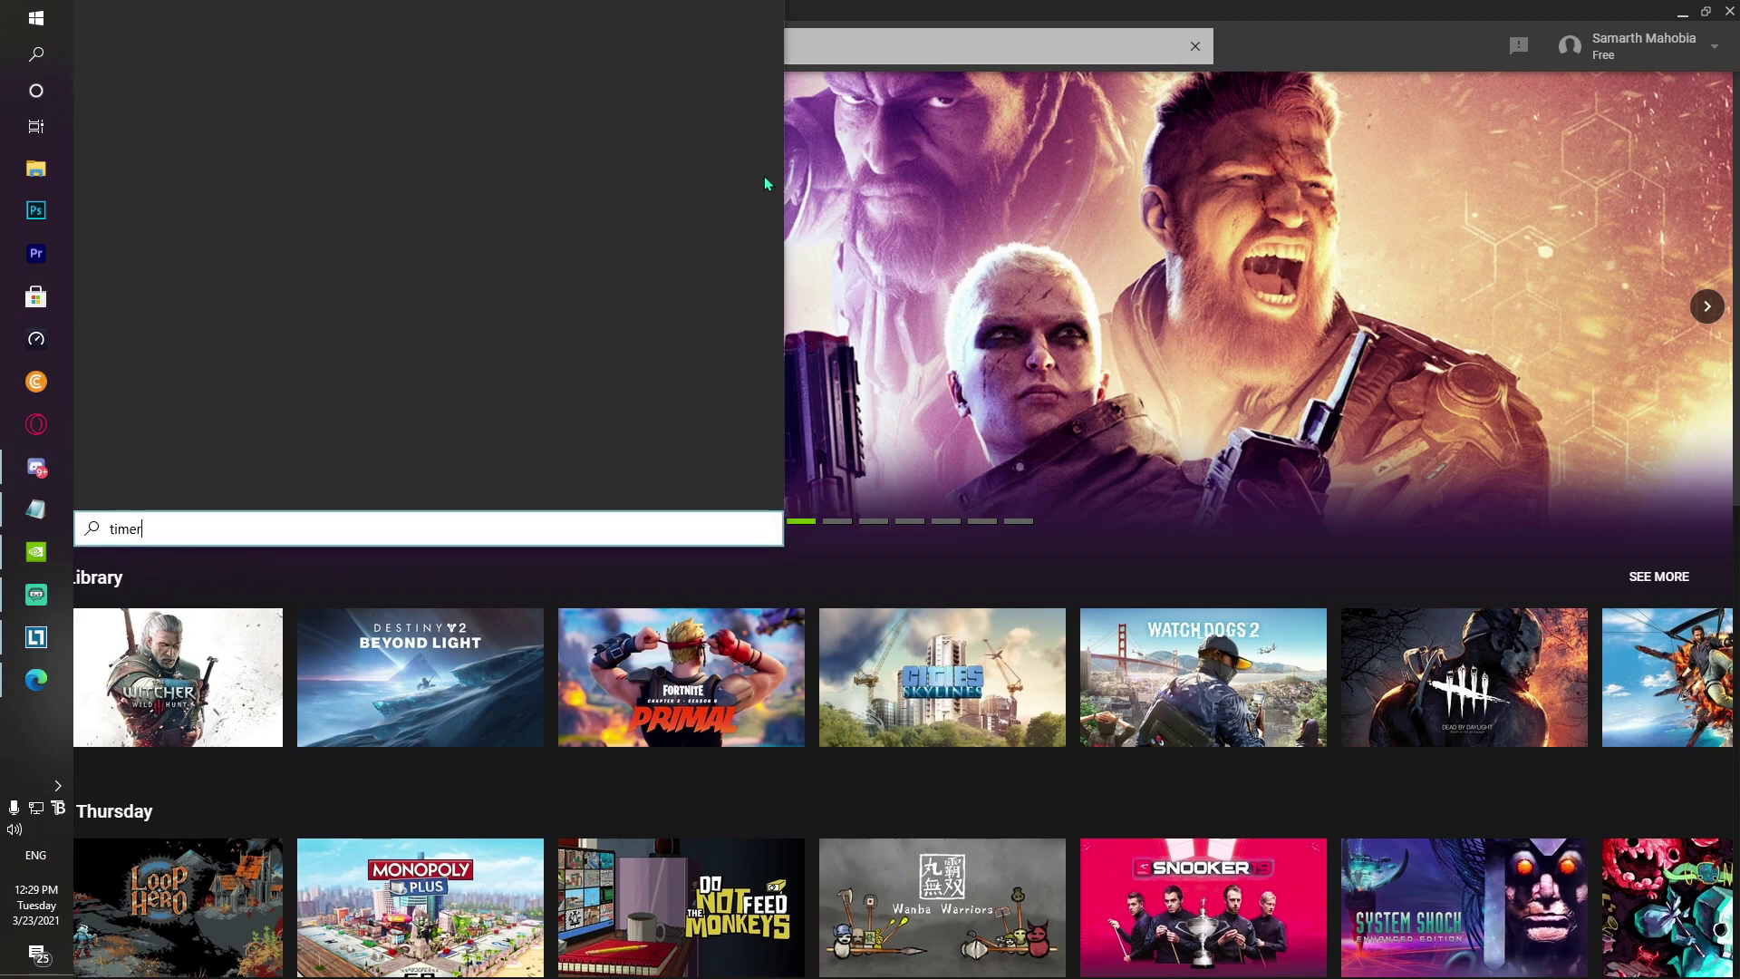
pyautogui.press('Down')
pyautogui.press('Return')
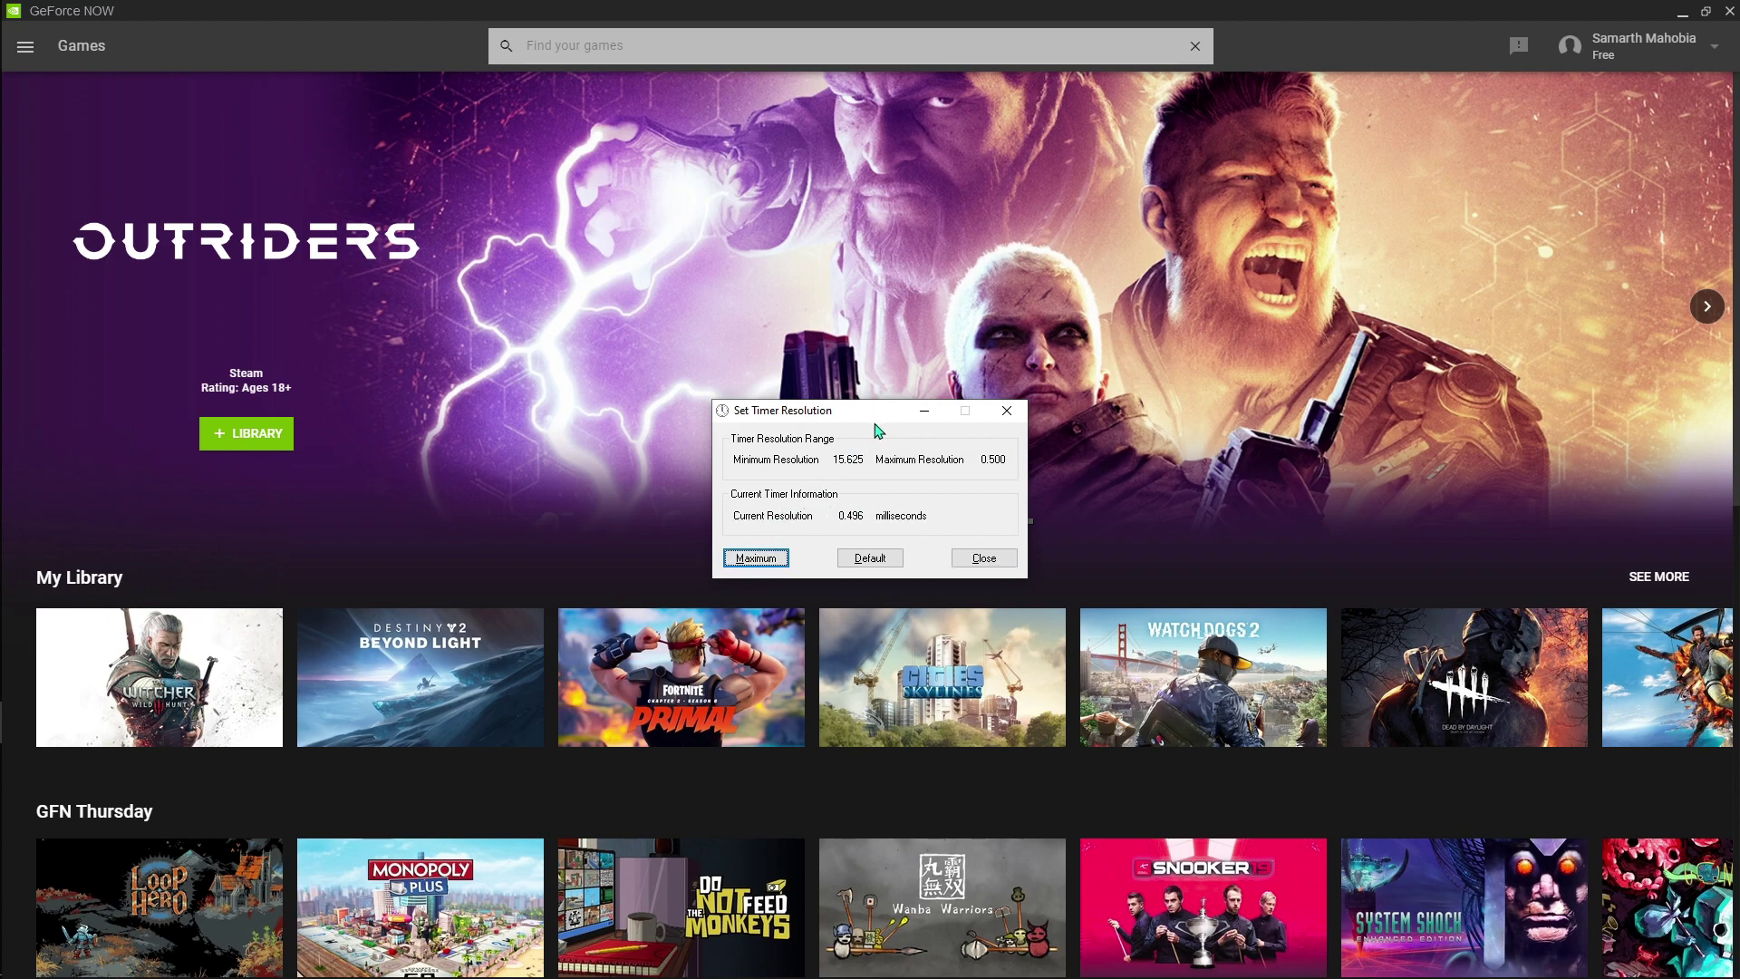
pyautogui.click(1006, 413)
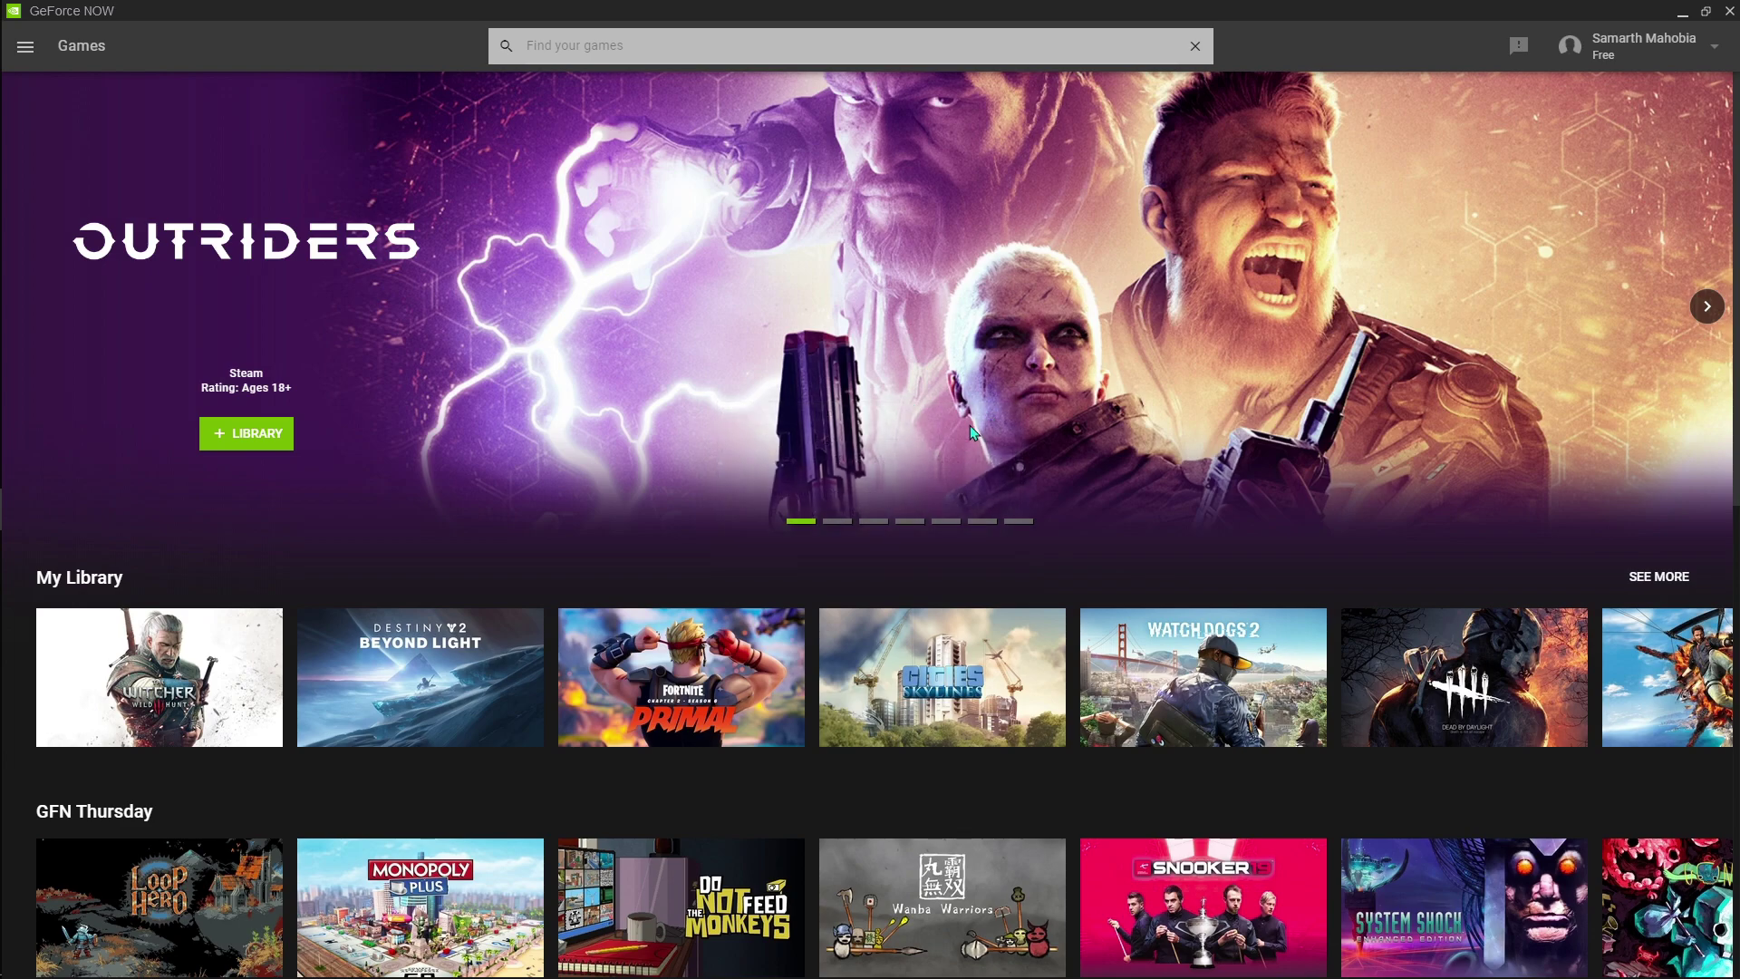
# Open the %temp% folder and delete all of its contents, granting administrator permission for all protected items.
pyautogui.press('super+r')
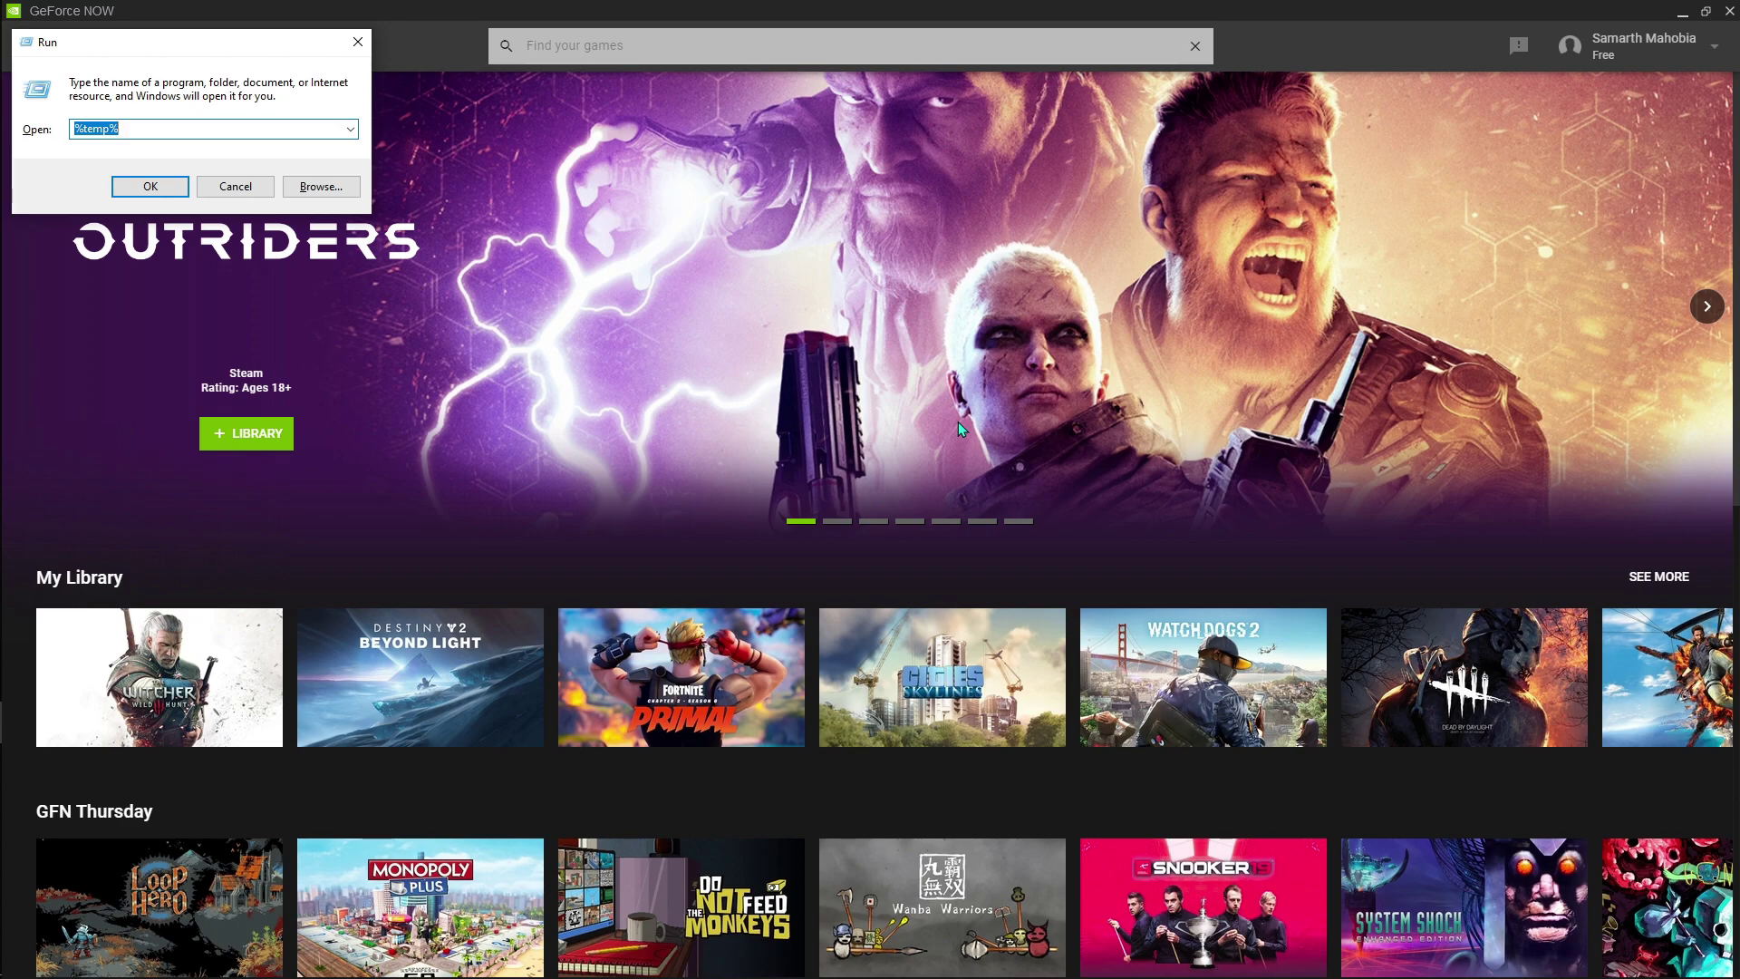
pyautogui.press('Return')
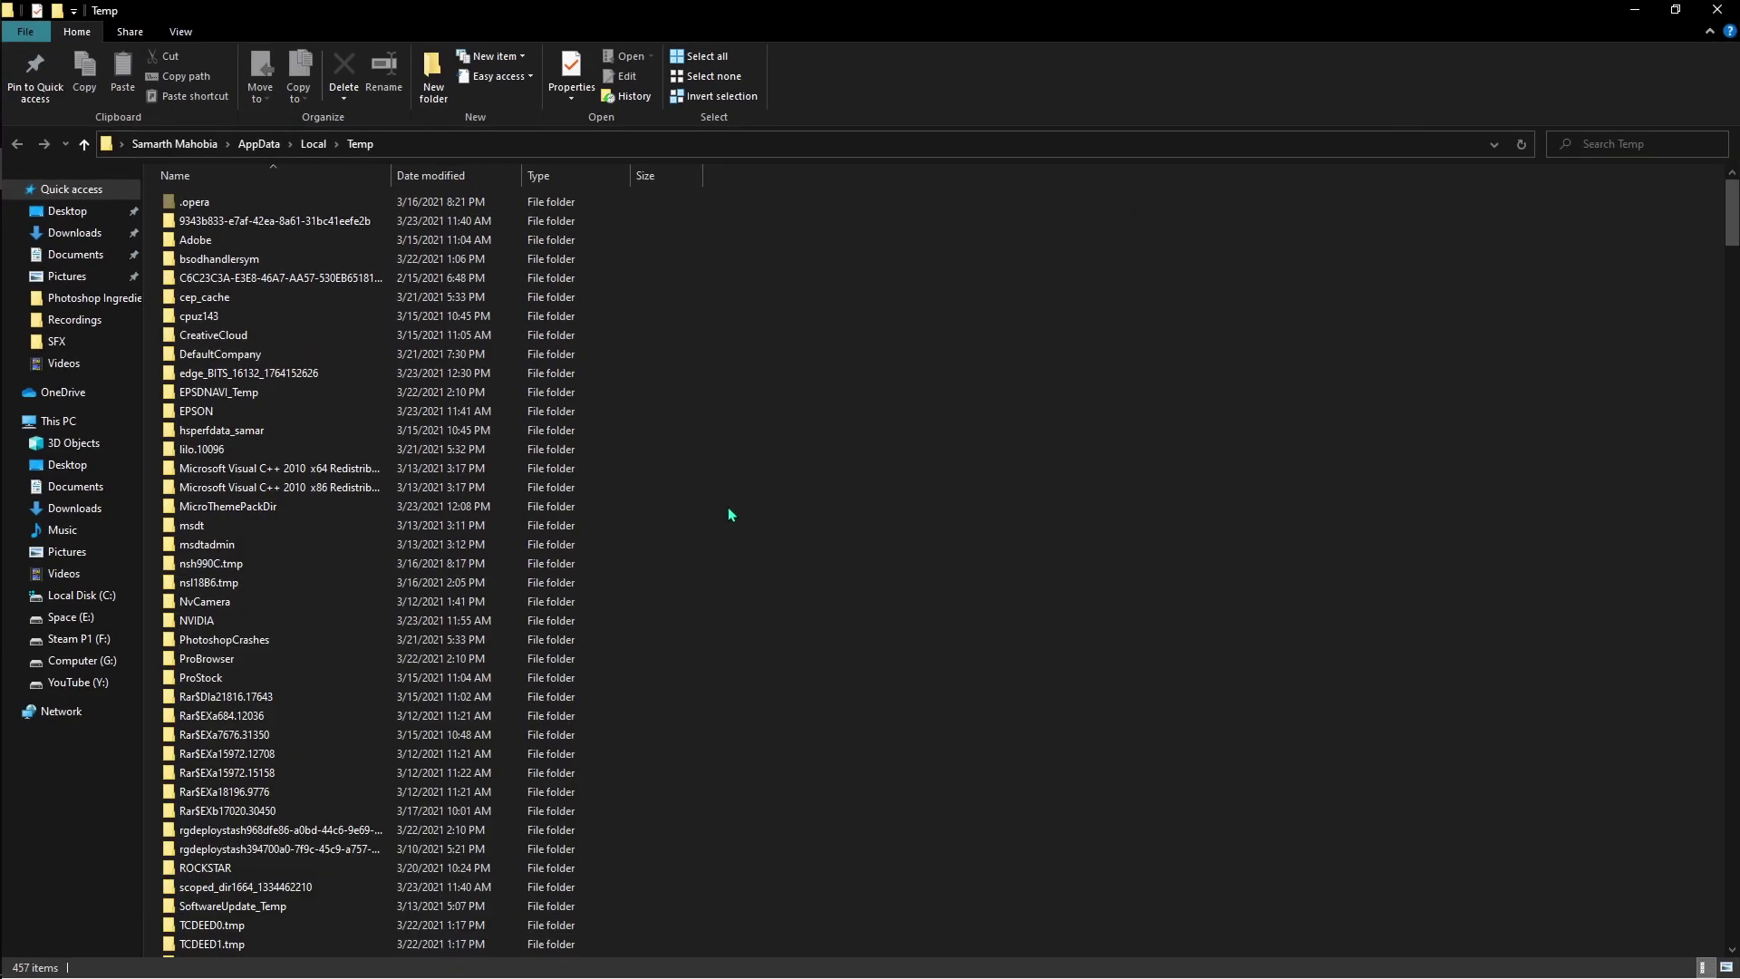
pyautogui.hotkey('ctrl', 'a')
pyautogui.press('Delete')
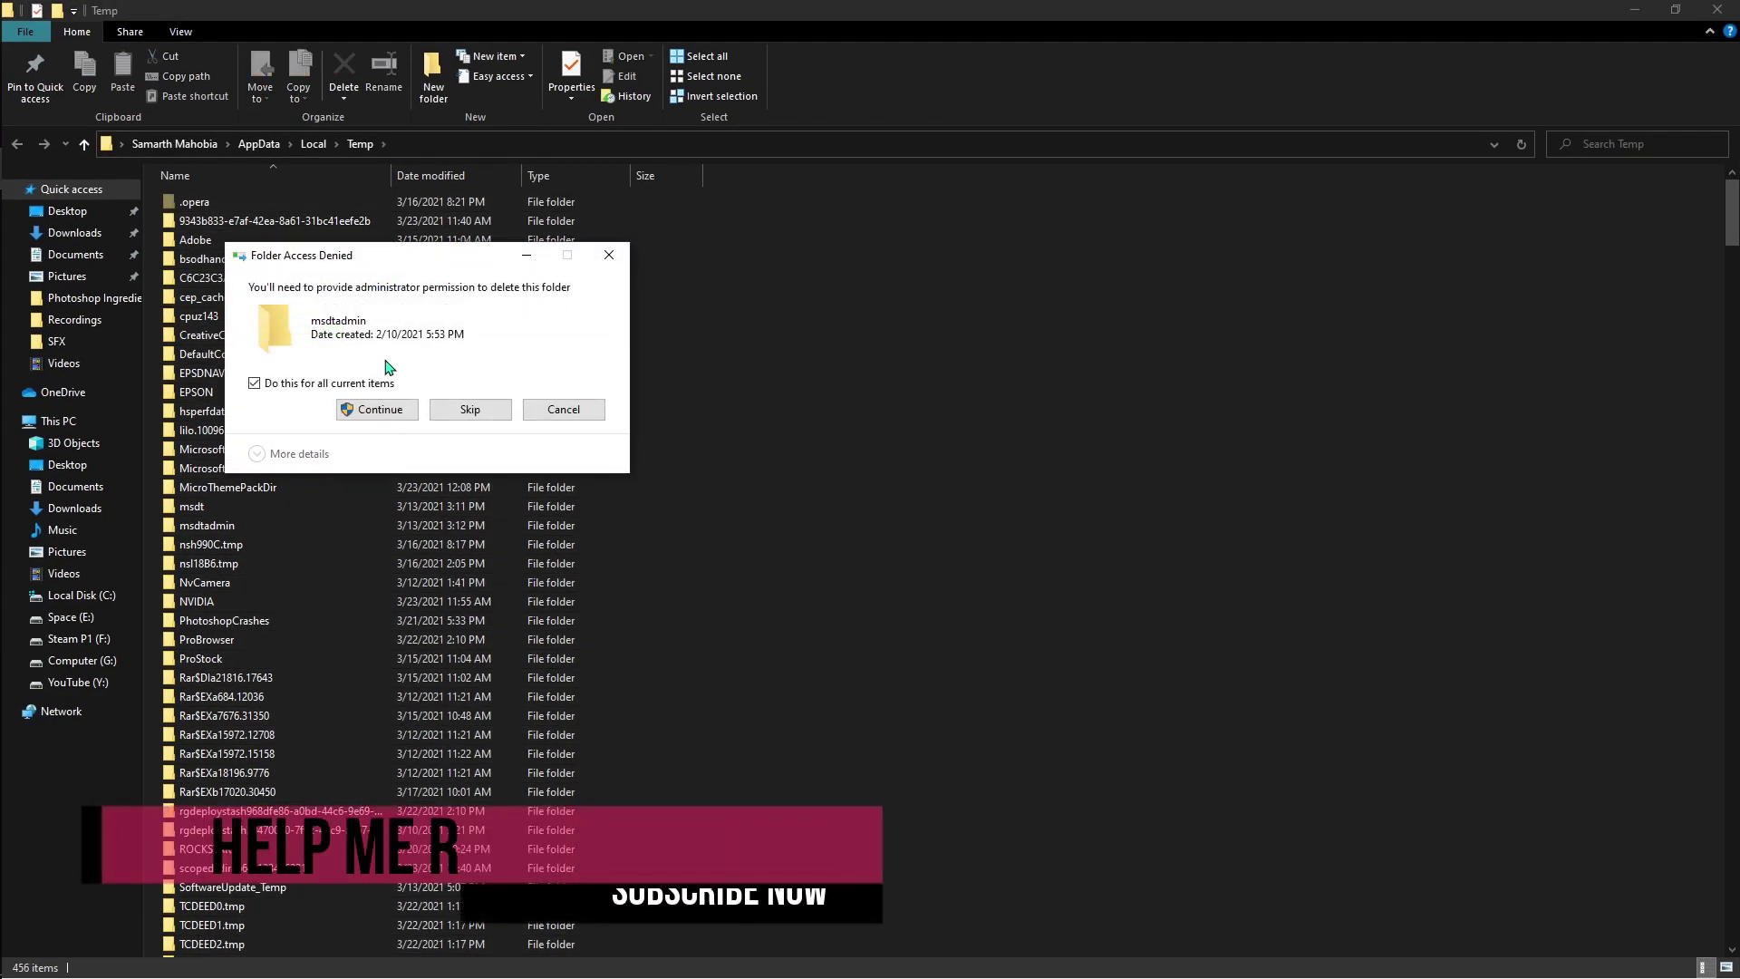
pyautogui.click(376, 410)
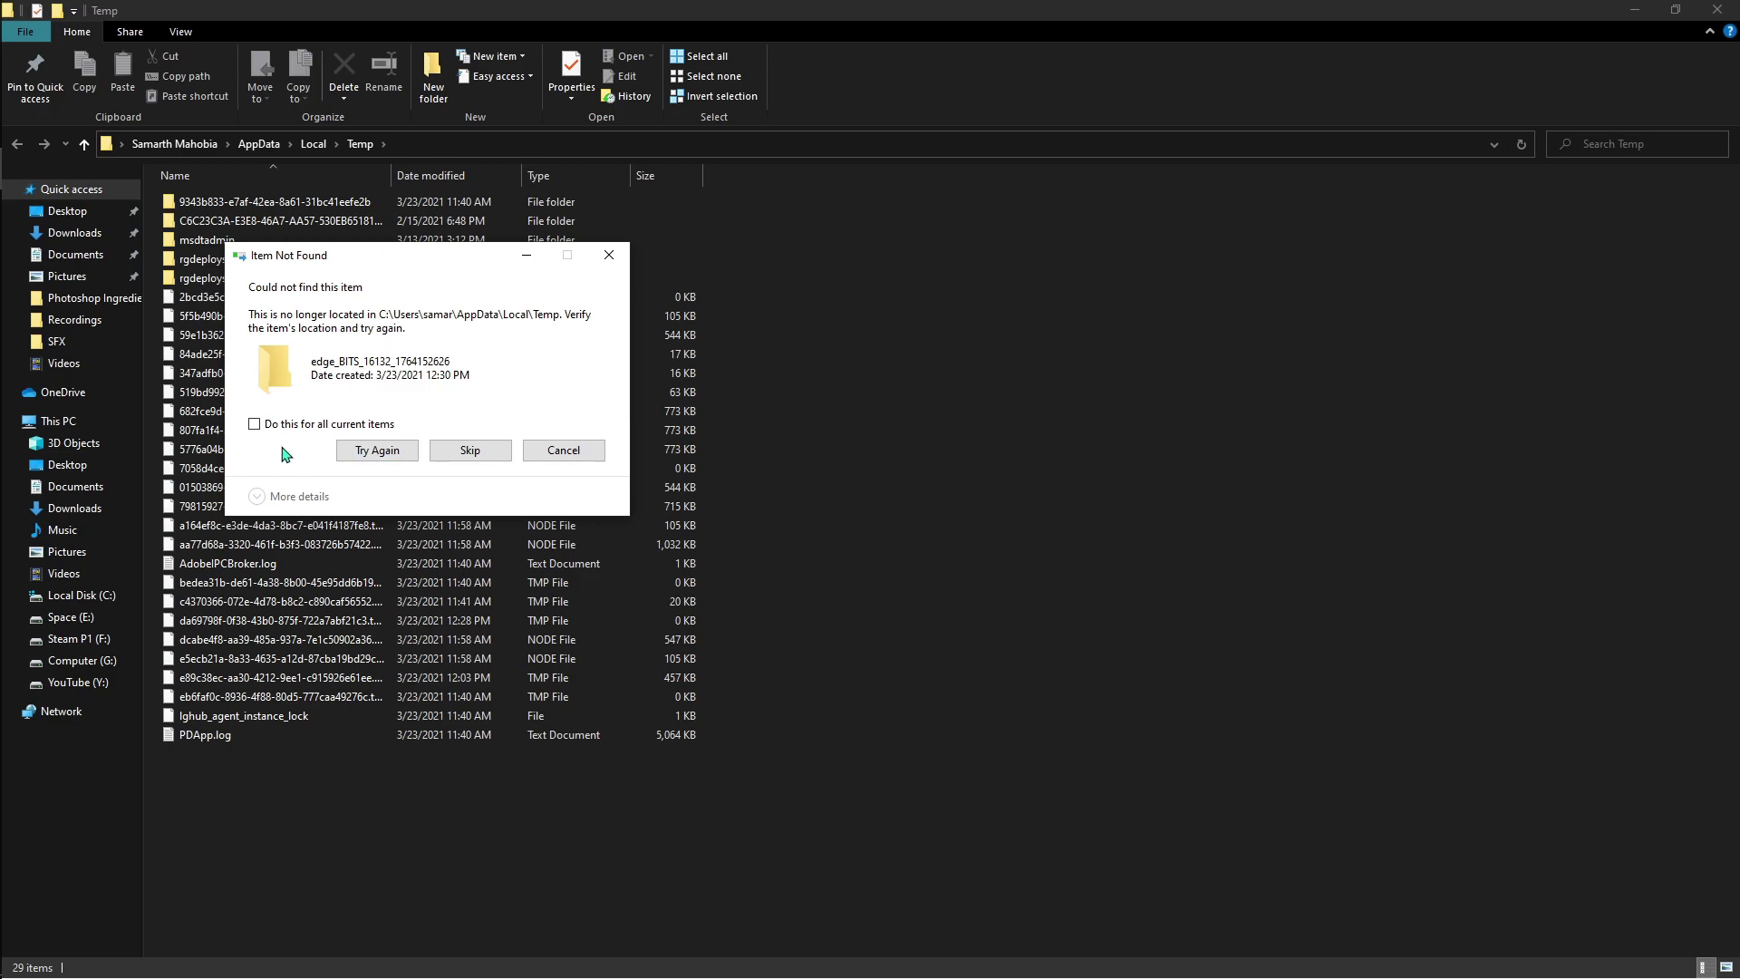
# Skip the missing and in-use items to finish deleting the temporary files, and close the Temp folder.
pyautogui.click(479, 450)
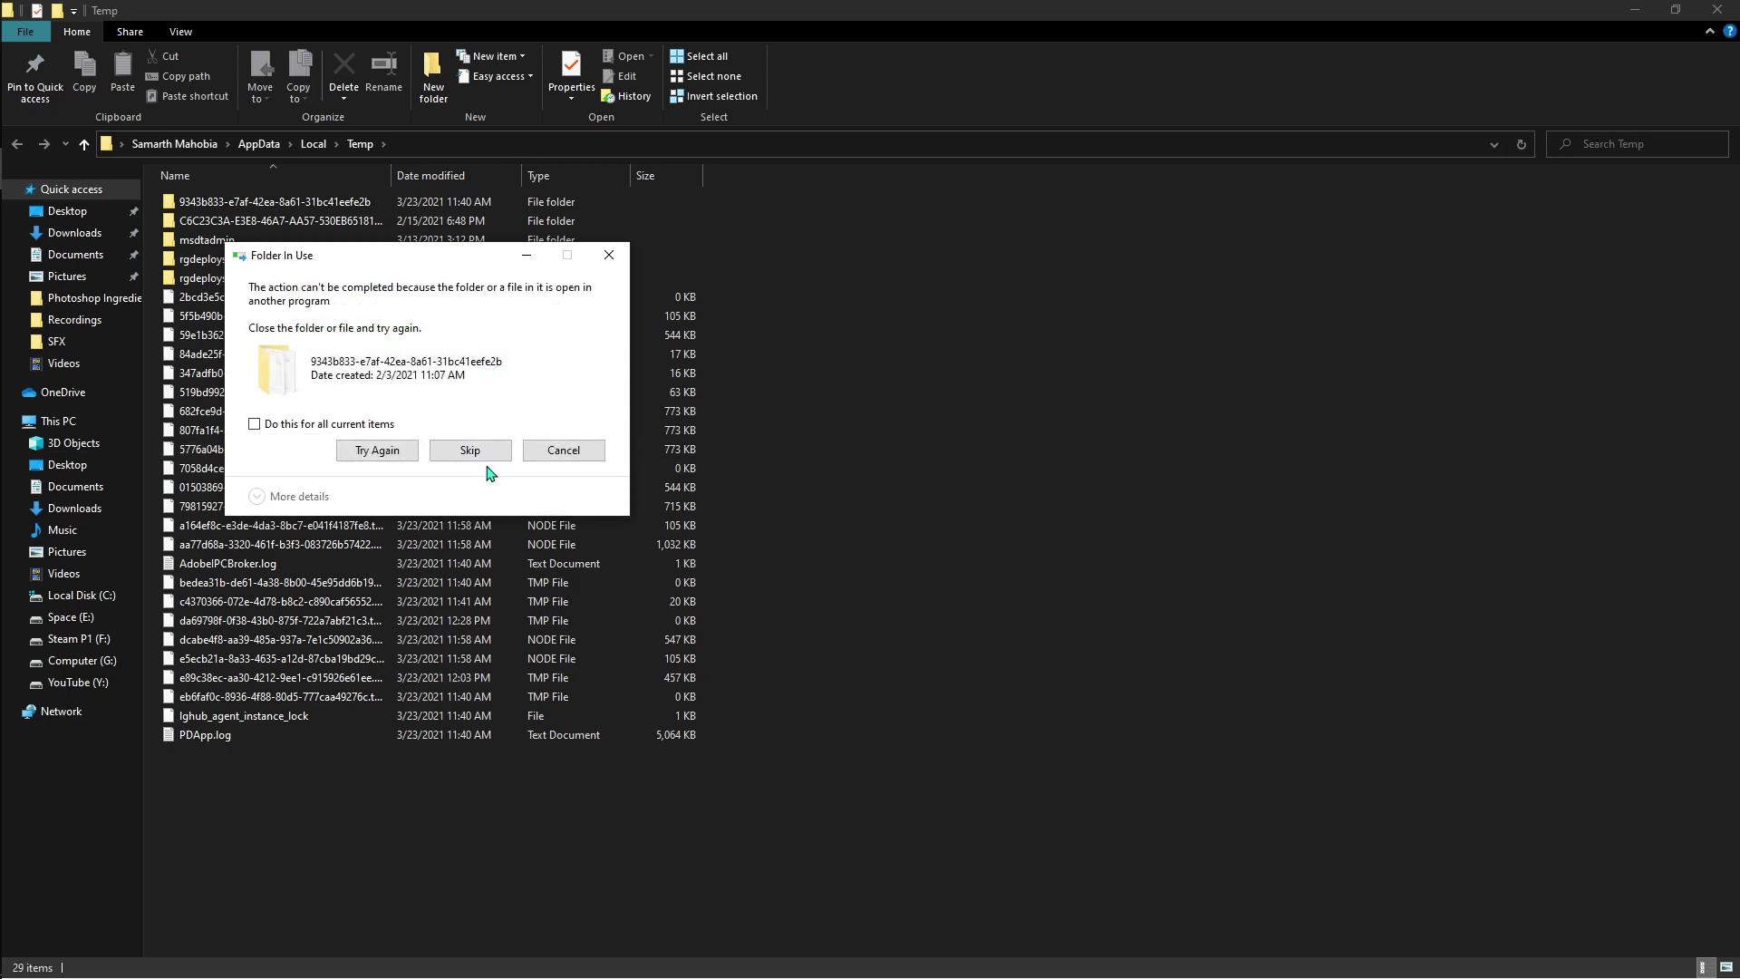
pyautogui.click(485, 454)
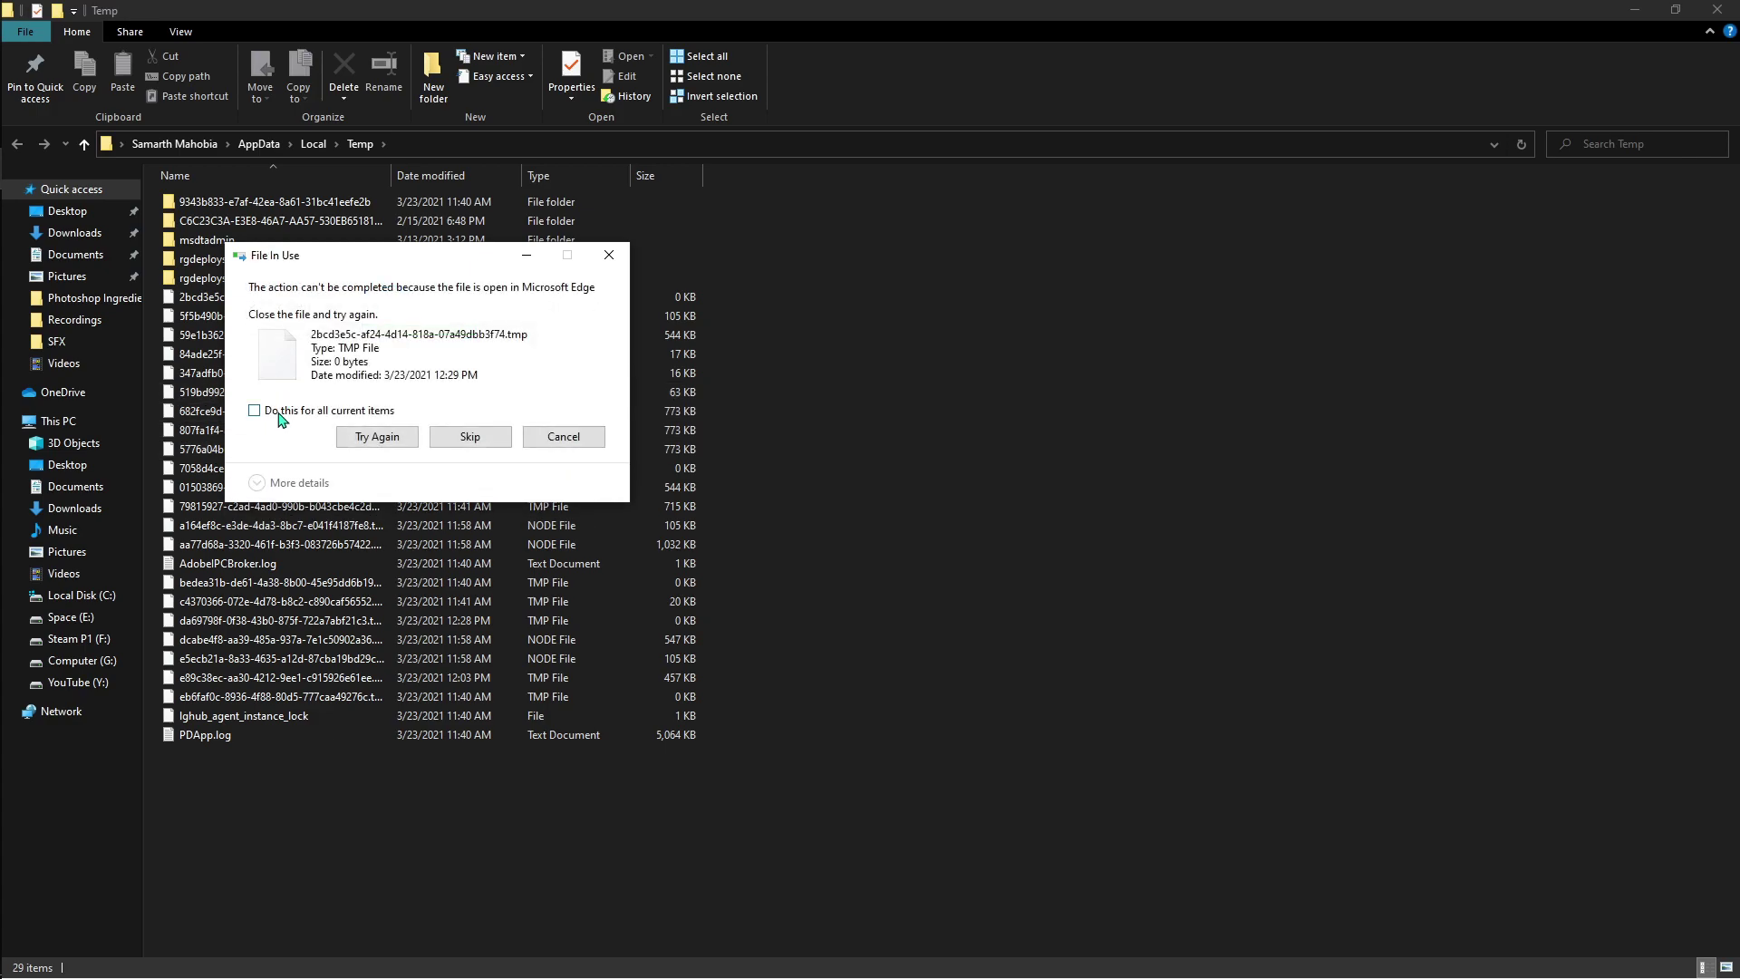
pyautogui.click(486, 442)
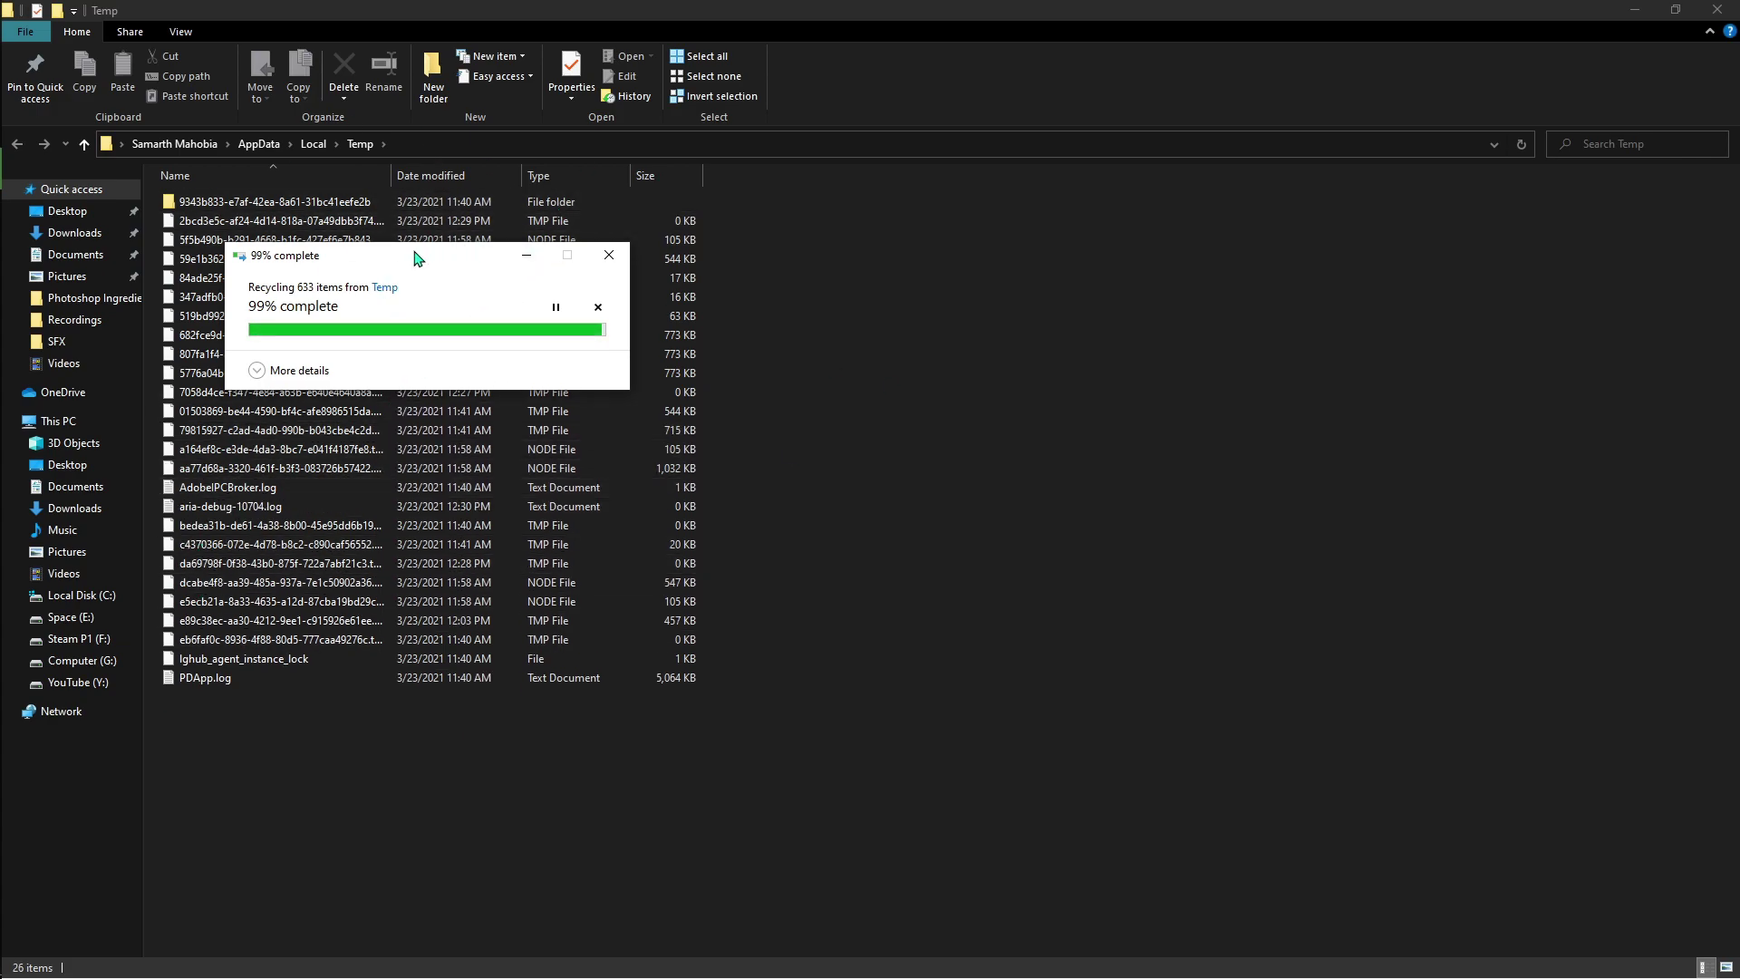
pyautogui.moveTo(415, 258); pyautogui.dragTo(1087, 259)
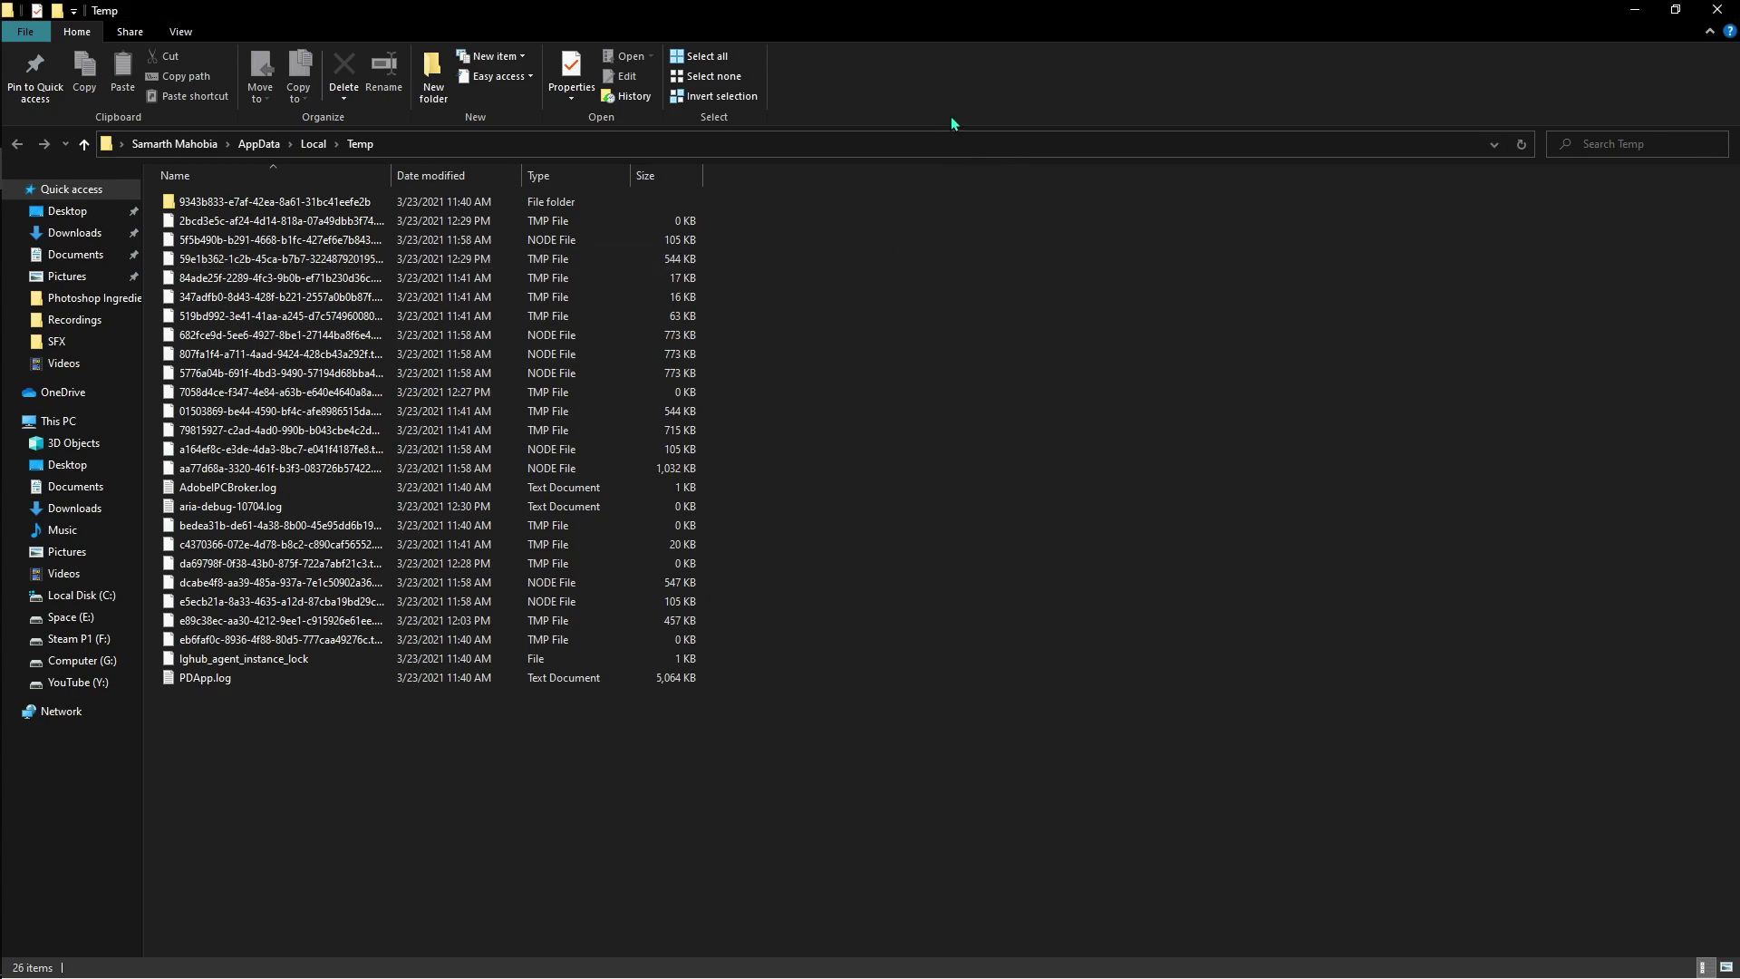
pyautogui.click(1717, 10)
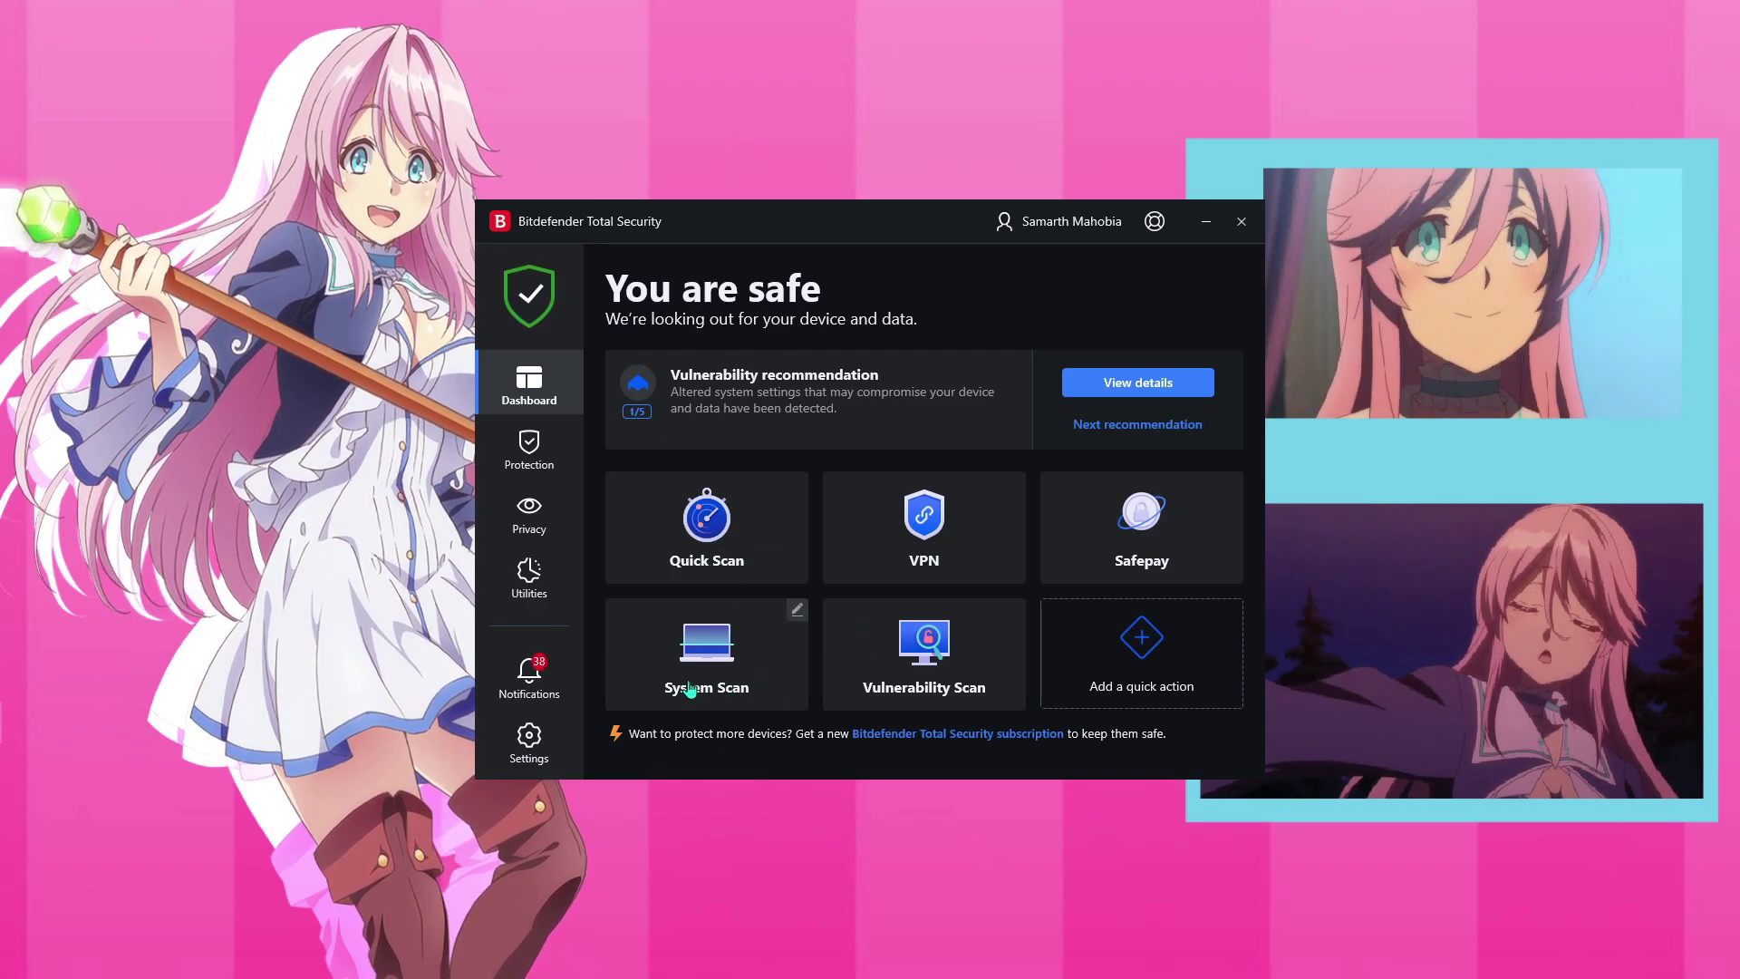
# Start a System Scan in Bitdefender Total Security, and exit the scan while it is running.
pyautogui.click(691, 691)
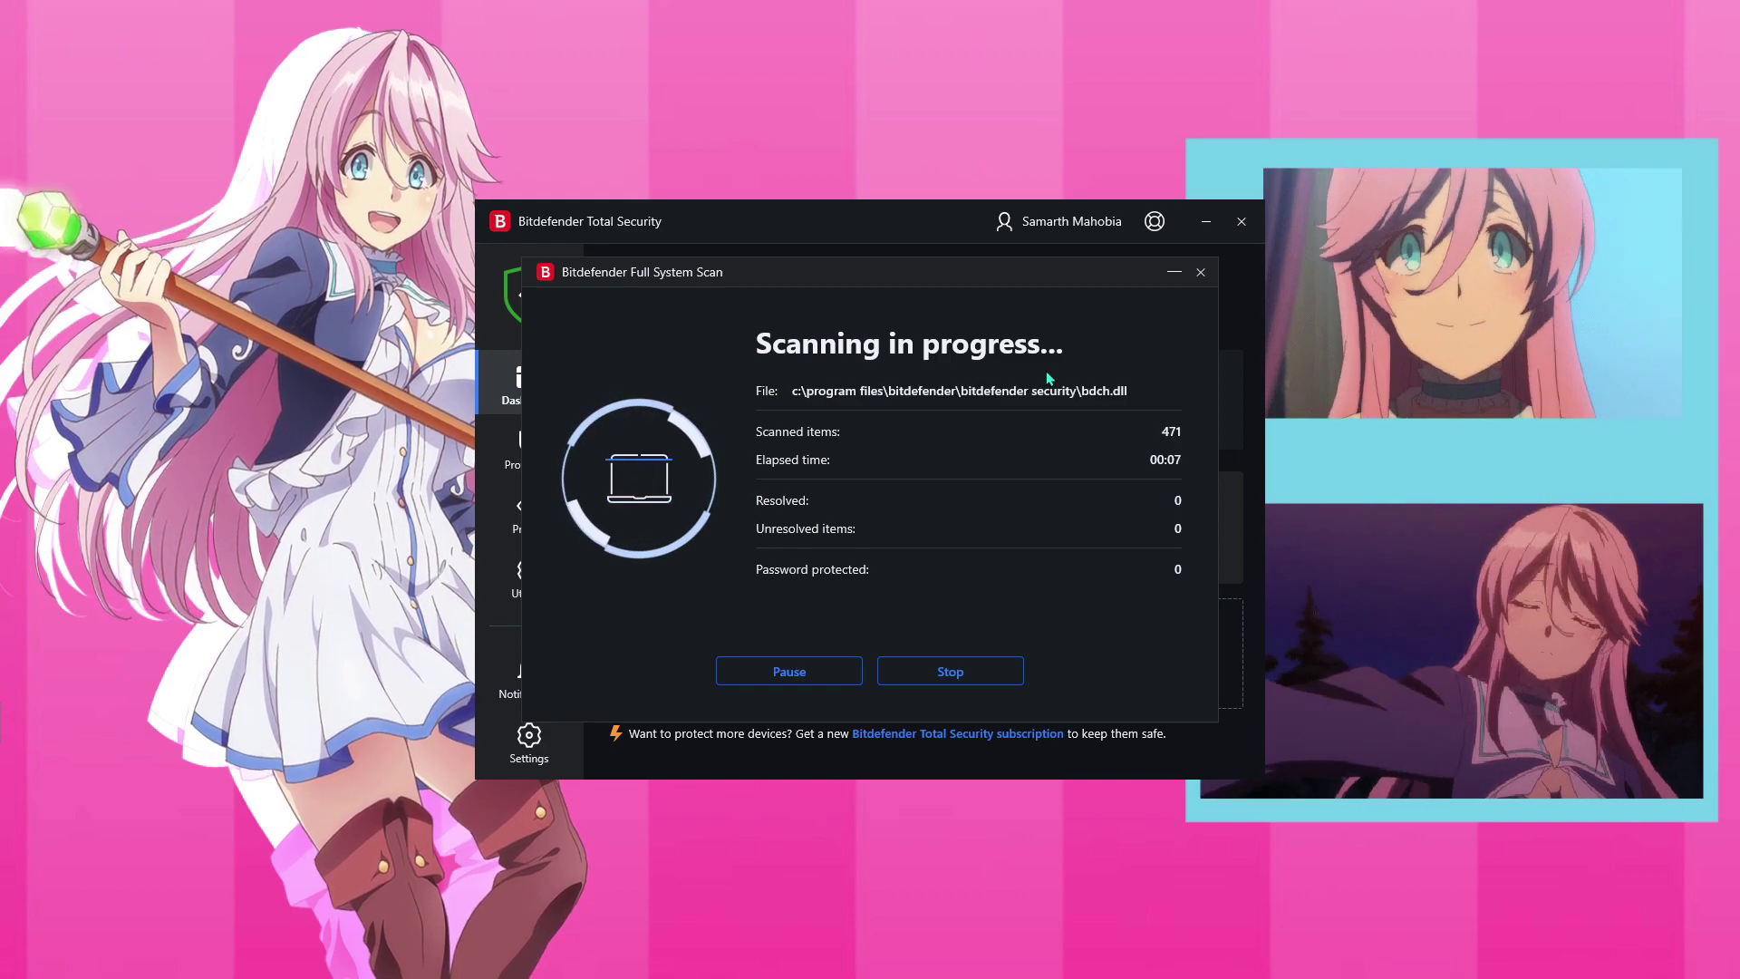
pyautogui.click(1201, 272)
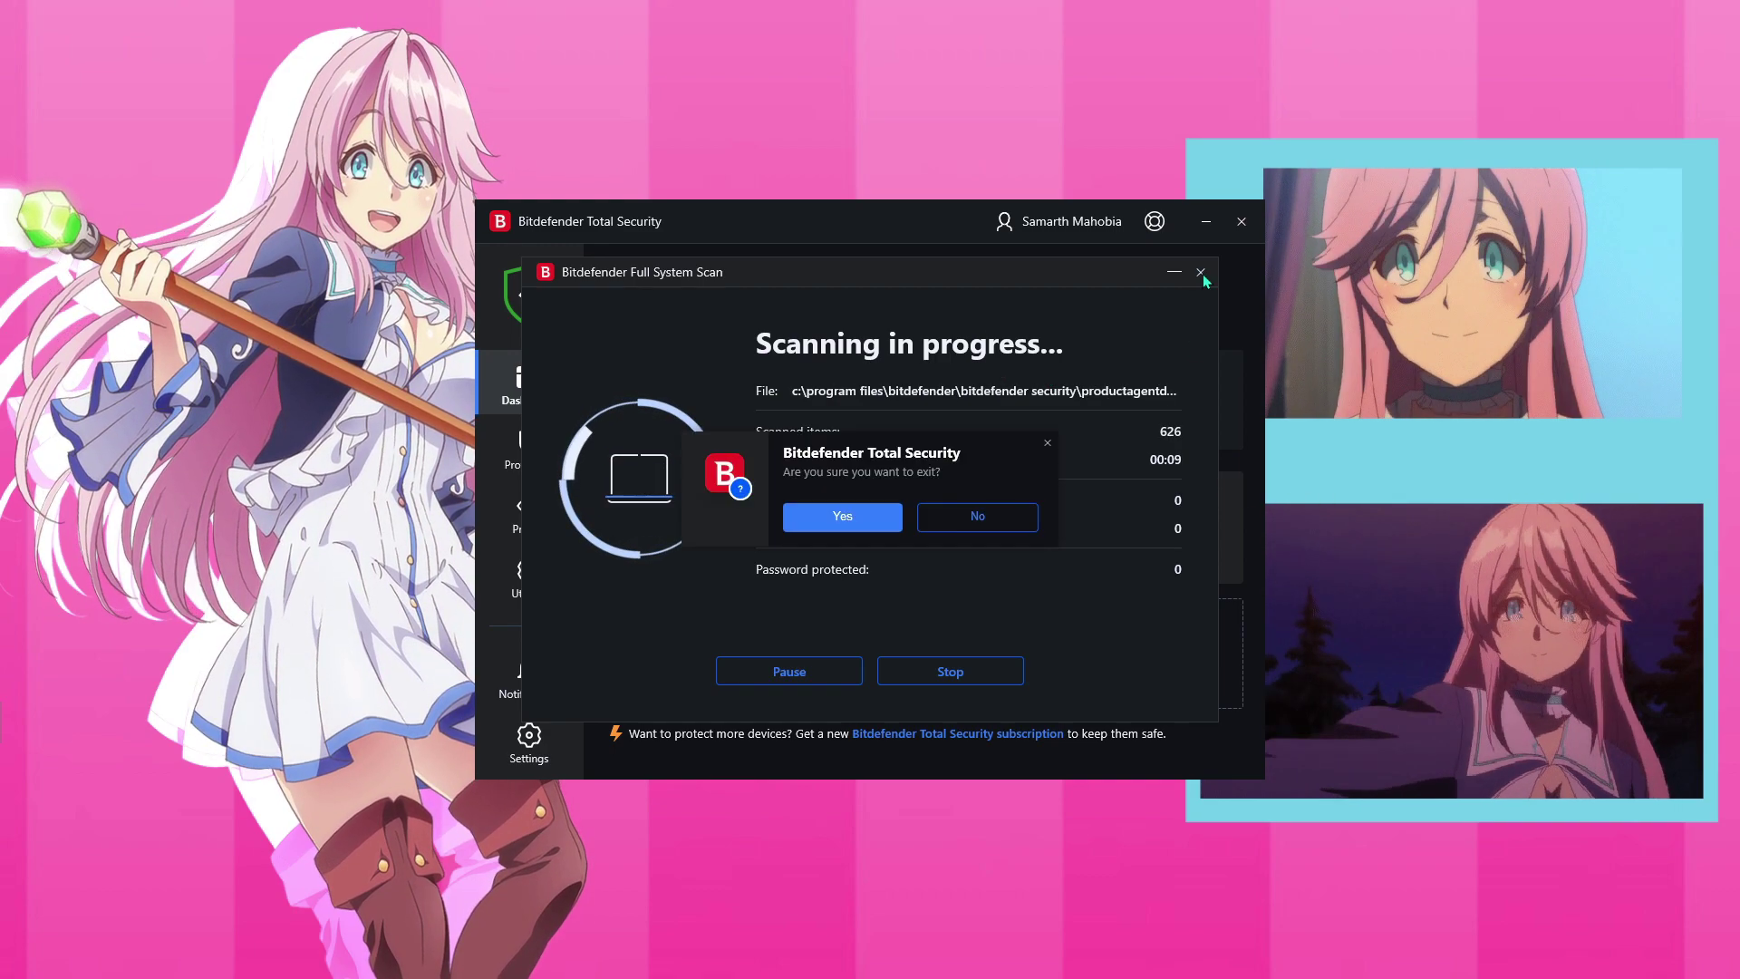
pyautogui.click(811, 515)
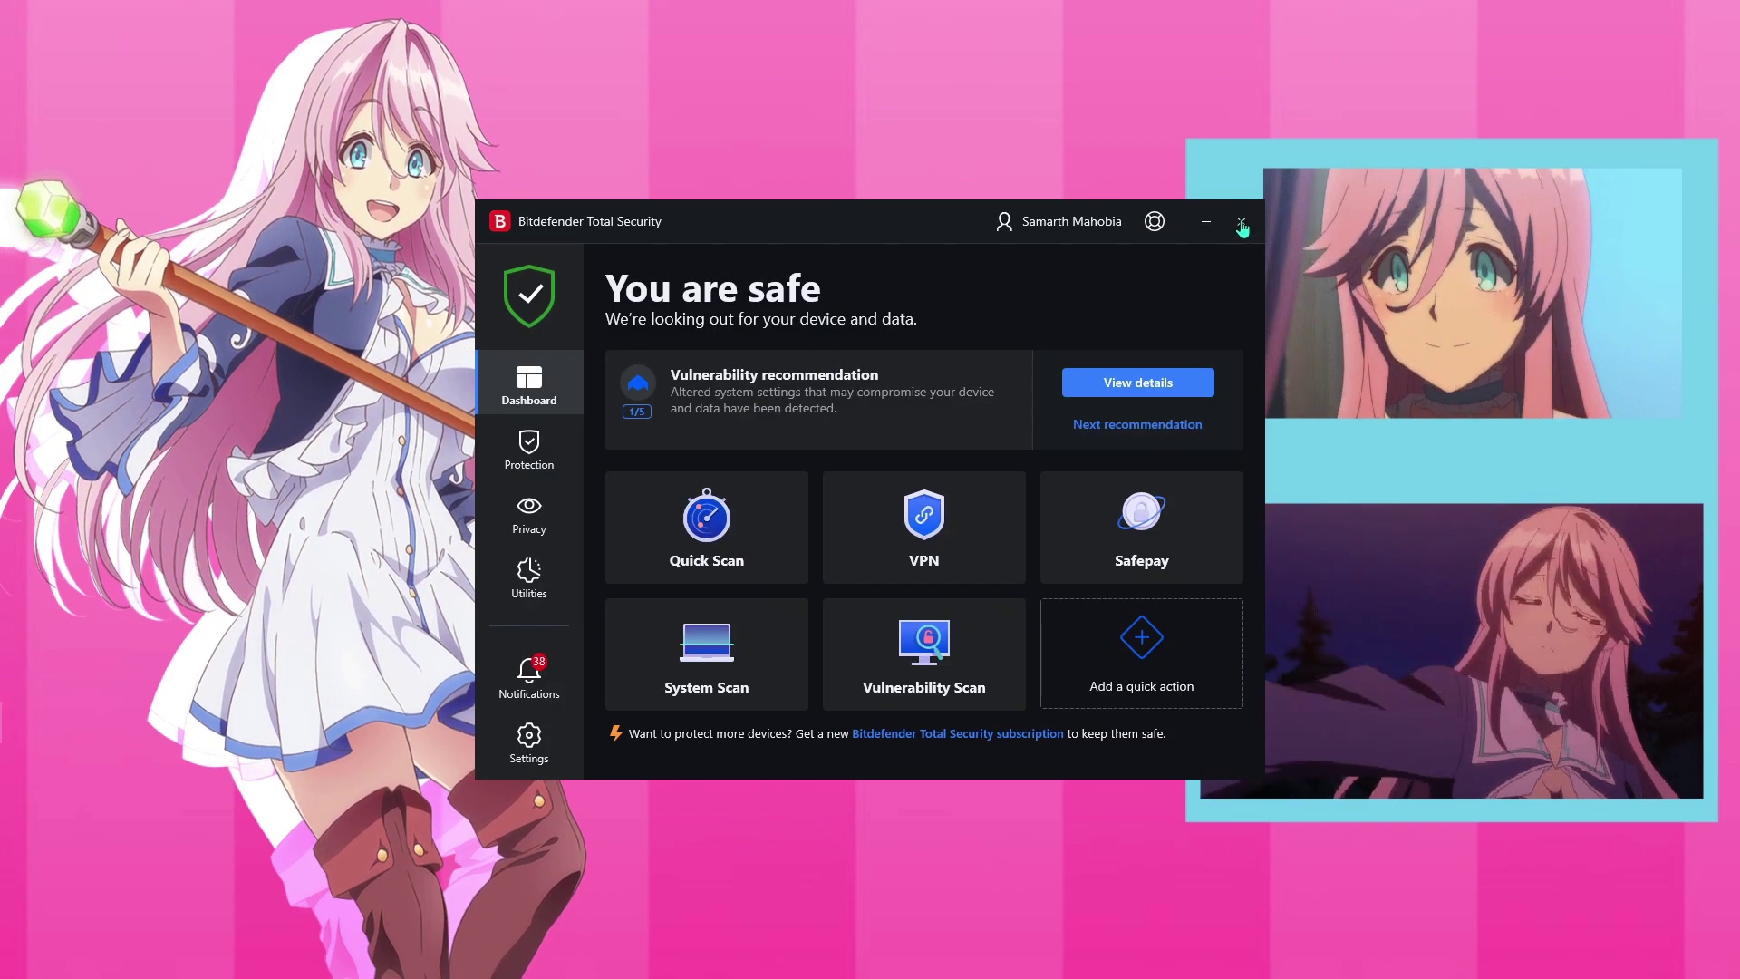